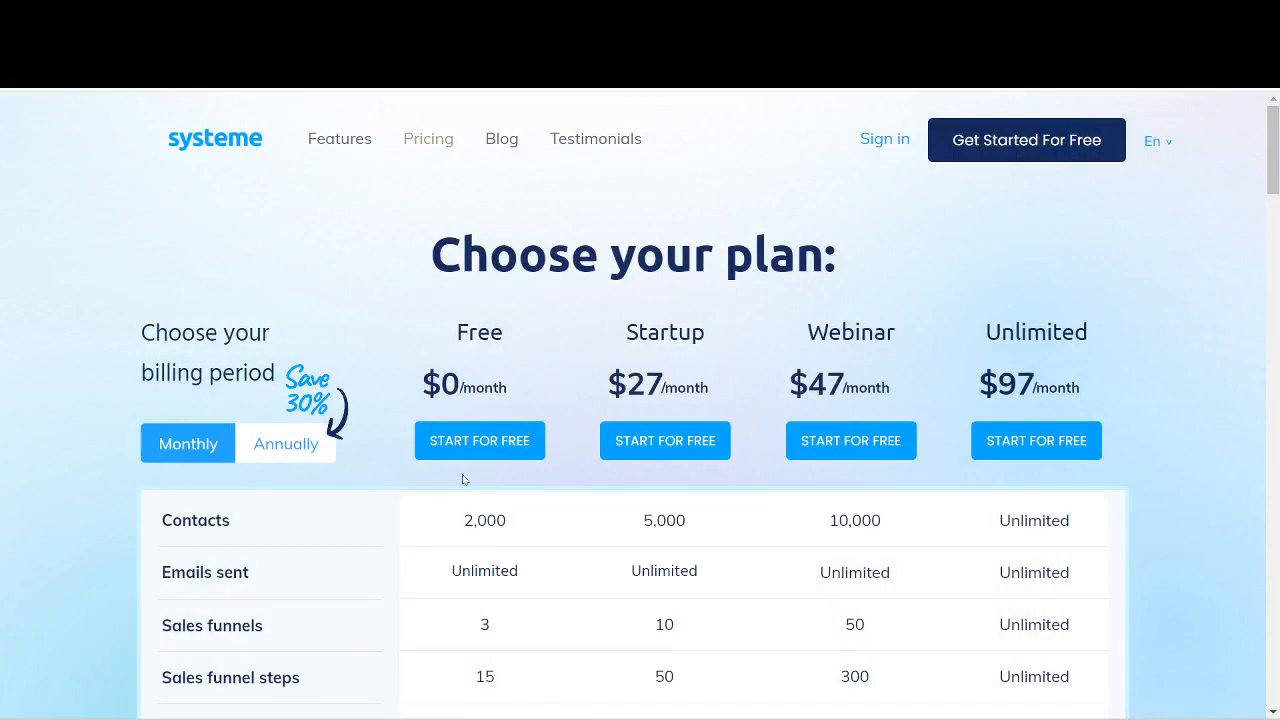
Step: Check the contact limits of the Free and Startup plans and the Startup monthly price on the systeme pricing page
scroll(443, 523, down, 3)
drag(462, 260, 566, 261)
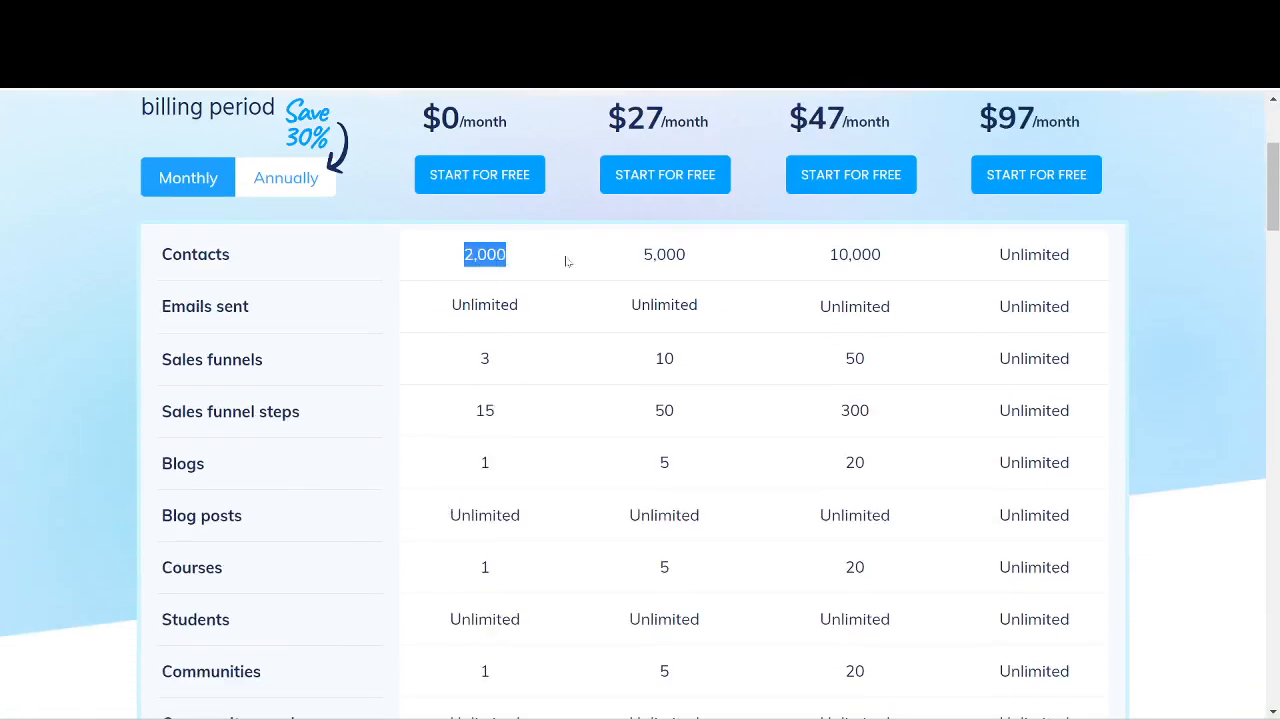
scroll(566, 261, up, 2)
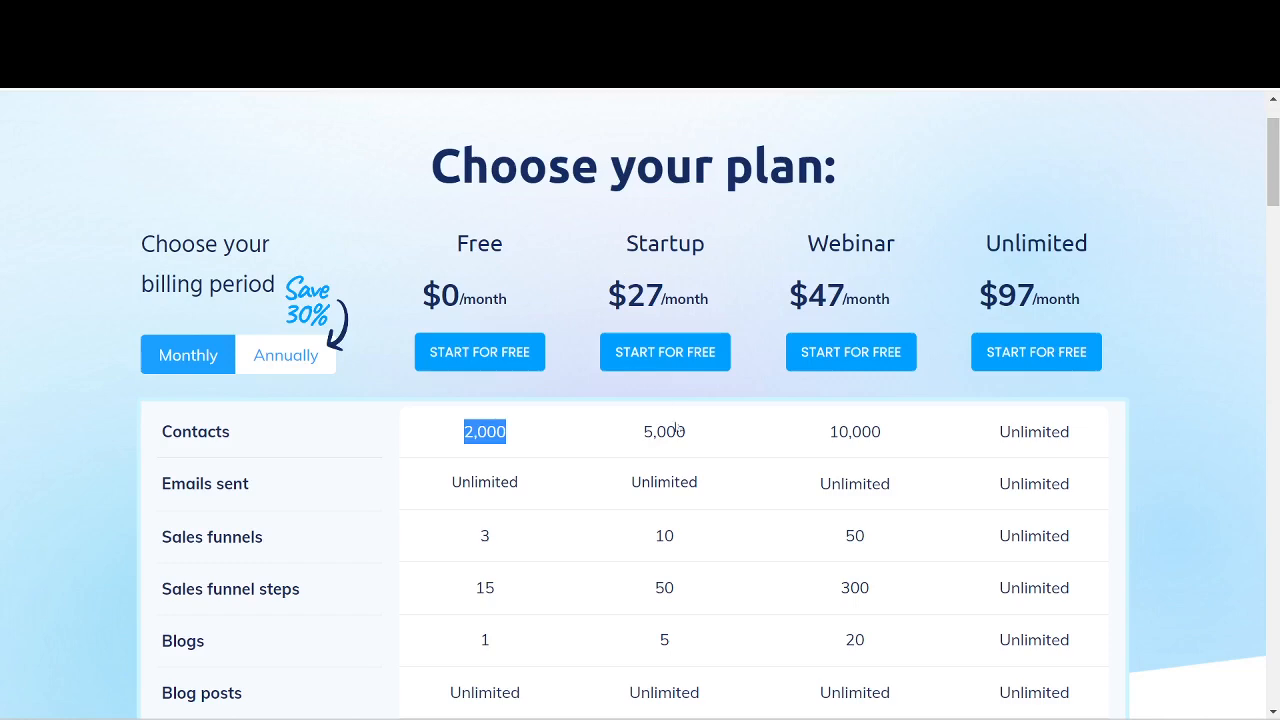
drag(634, 438, 712, 436)
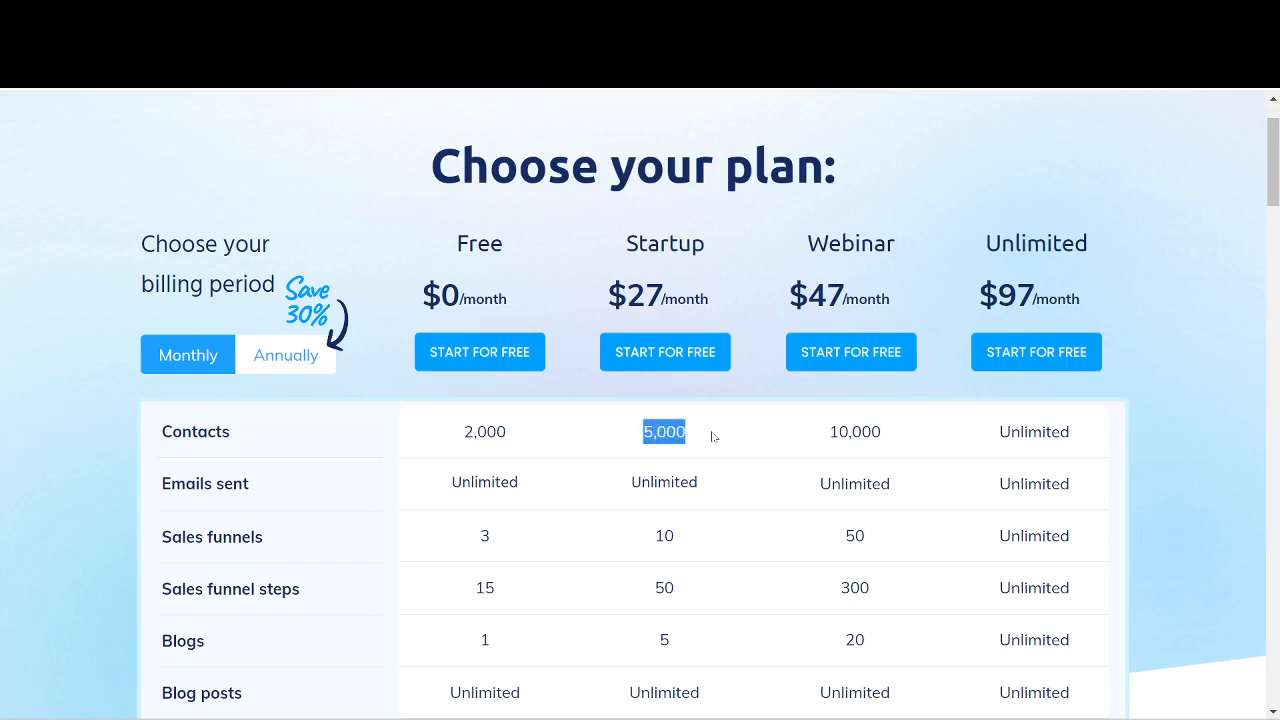
drag(606, 305, 676, 300)
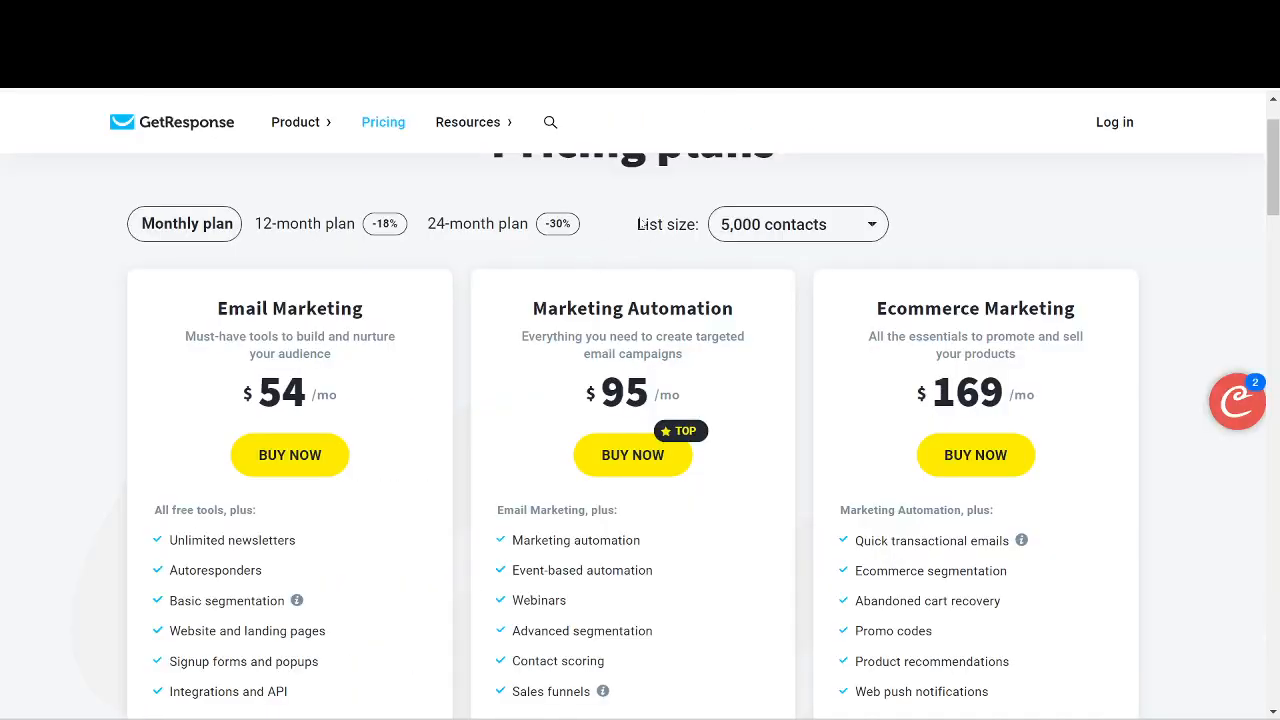
Step: Switch to the GetResponse pricing page and check the list size and monthly price of the Email Marketing plan
drag(637, 222, 865, 226)
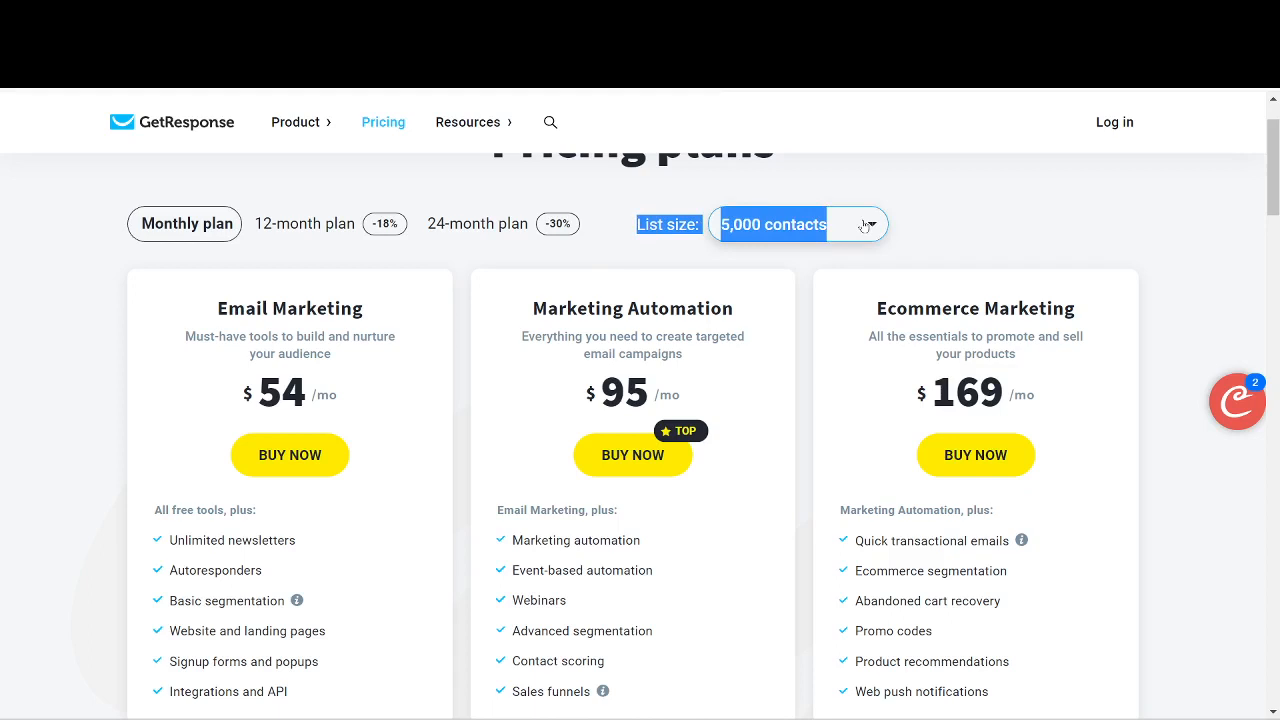
drag(352, 400, 210, 400)
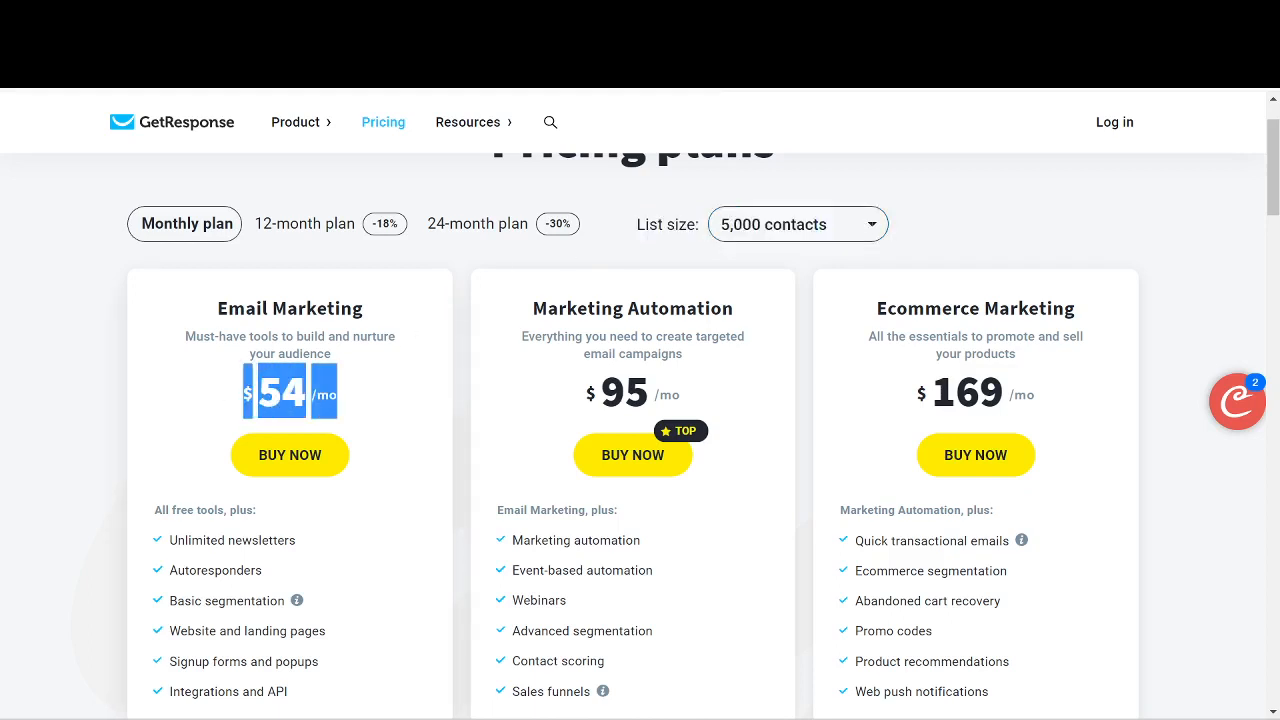
click(404, 341)
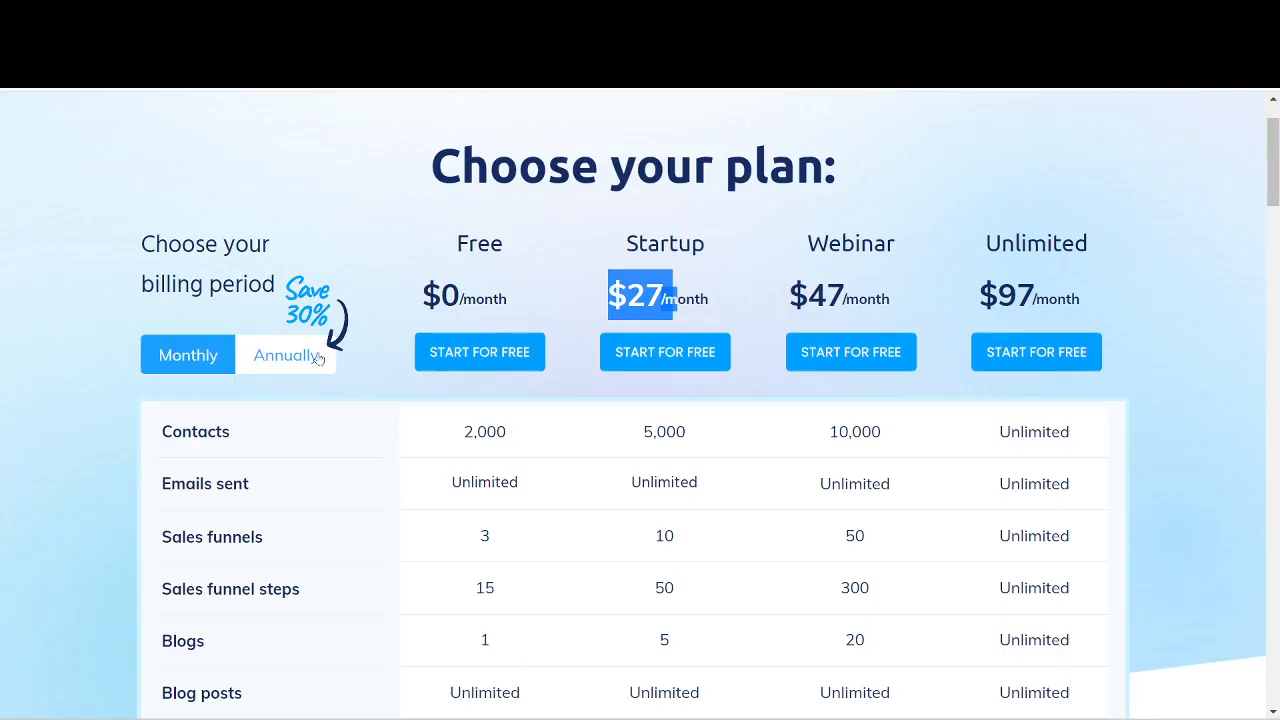
Step: Return to the systeme pricing page, view the plan prices with annual billing, and switch back to monthly billing
click(280, 357)
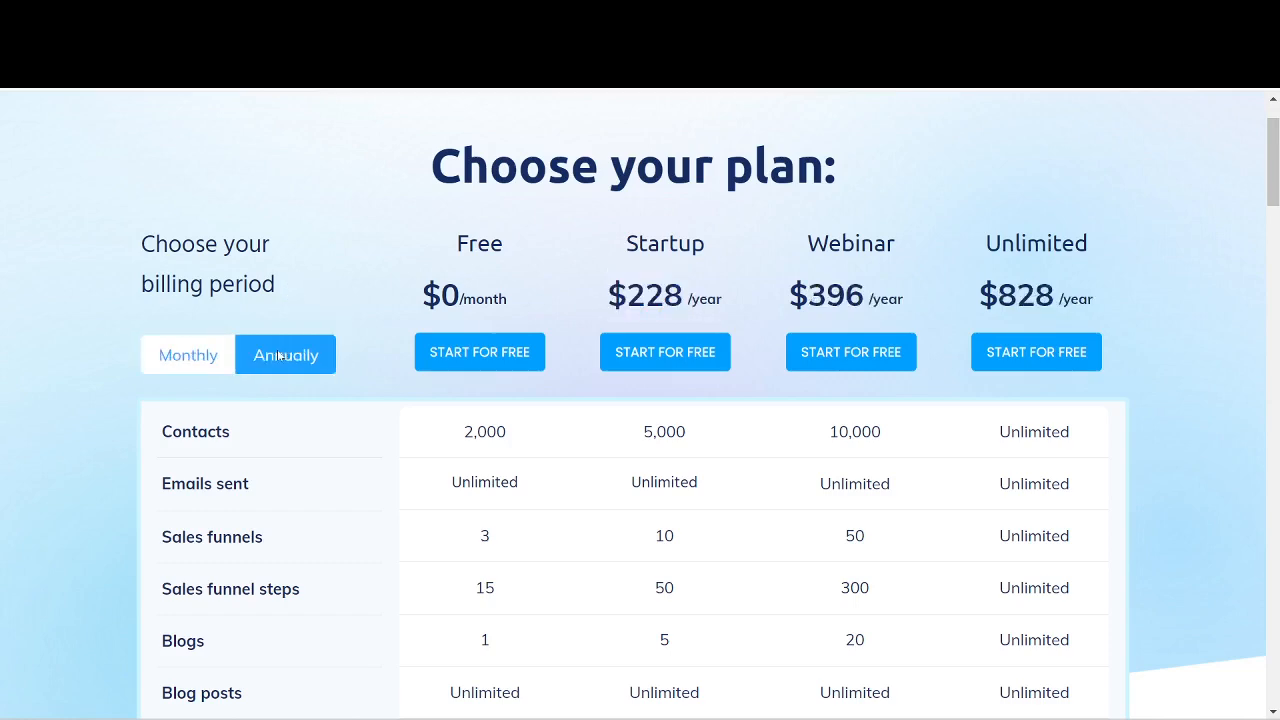
click(193, 356)
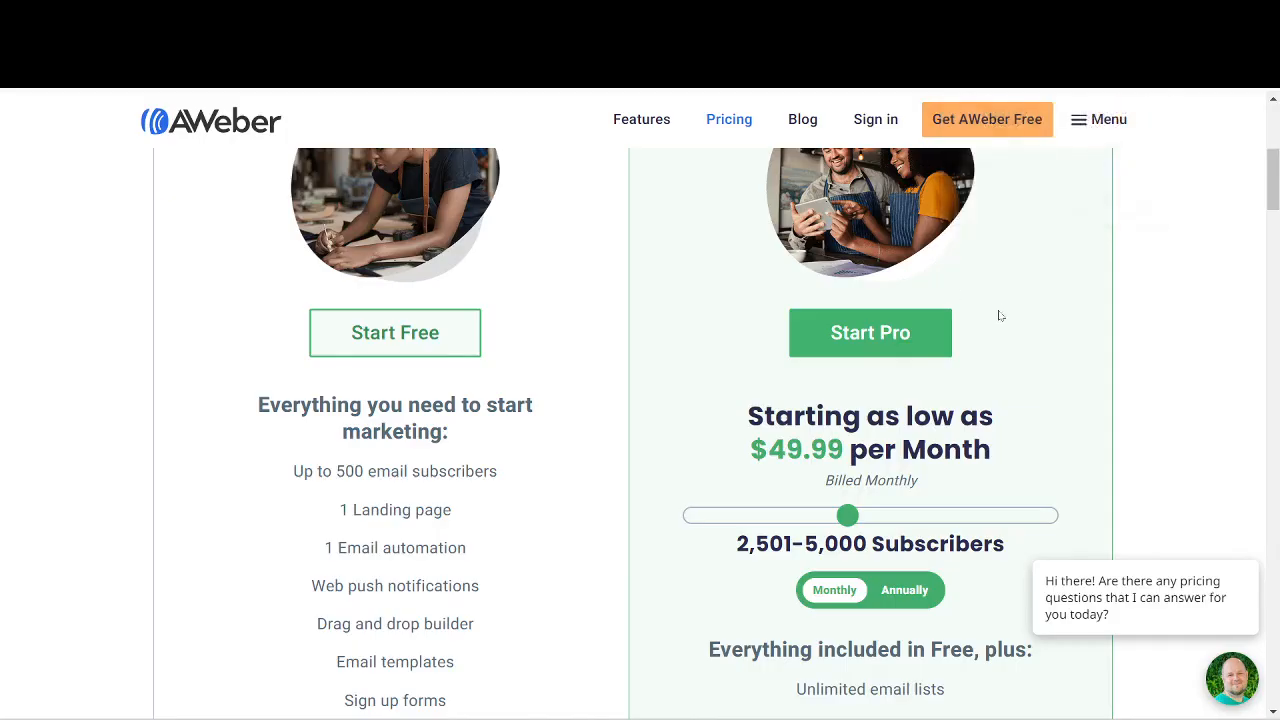
Step: Switch to the AWeber pricing page and check the Pro plan's subscriber range and monthly price
drag(792, 544, 867, 544)
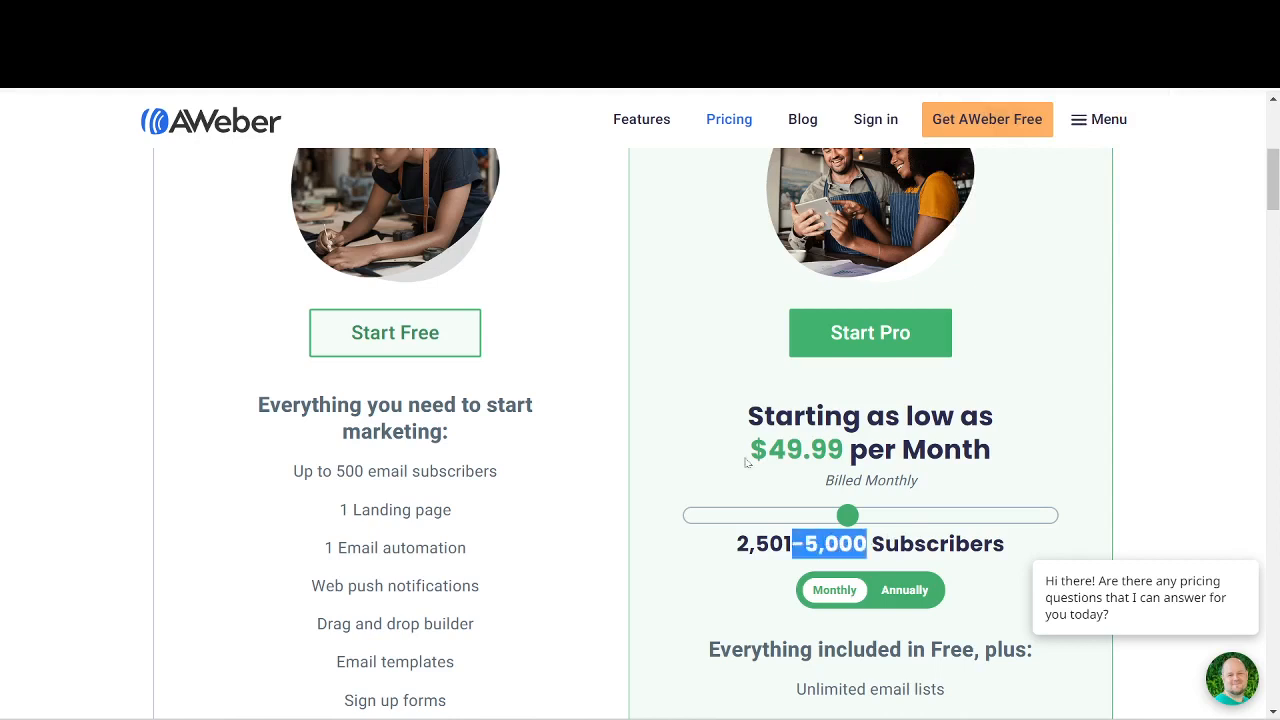
drag(750, 450, 867, 450)
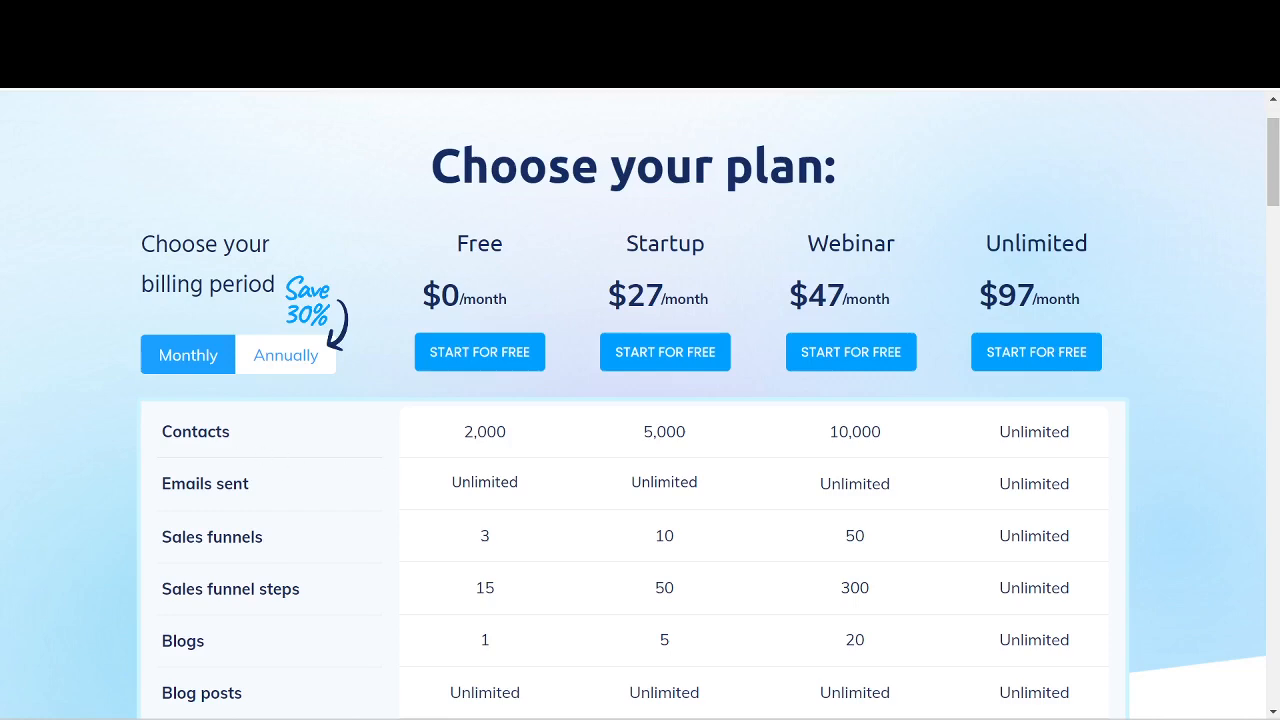
Step: Return to the systeme pricing page and review the Free plan's limits for contacts, emails, sales funnels, funnel steps and blogs
scroll(474, 504, down, 1)
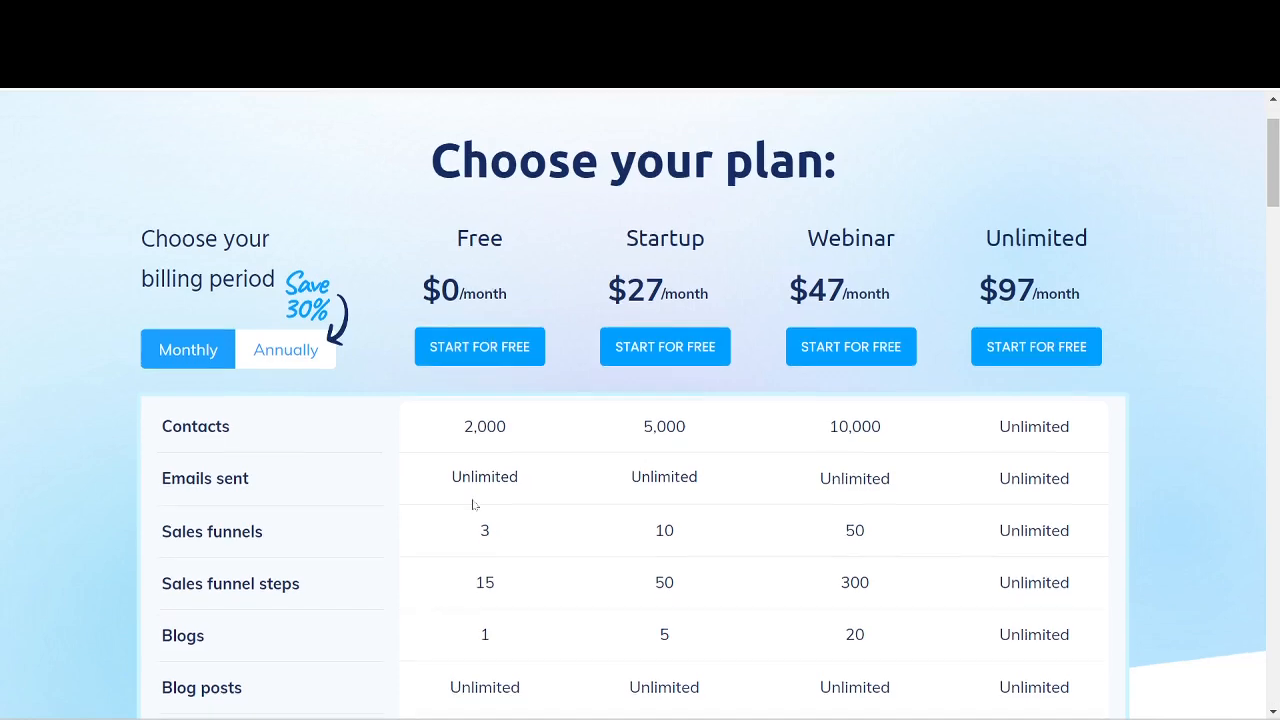
scroll(474, 504, down, 2)
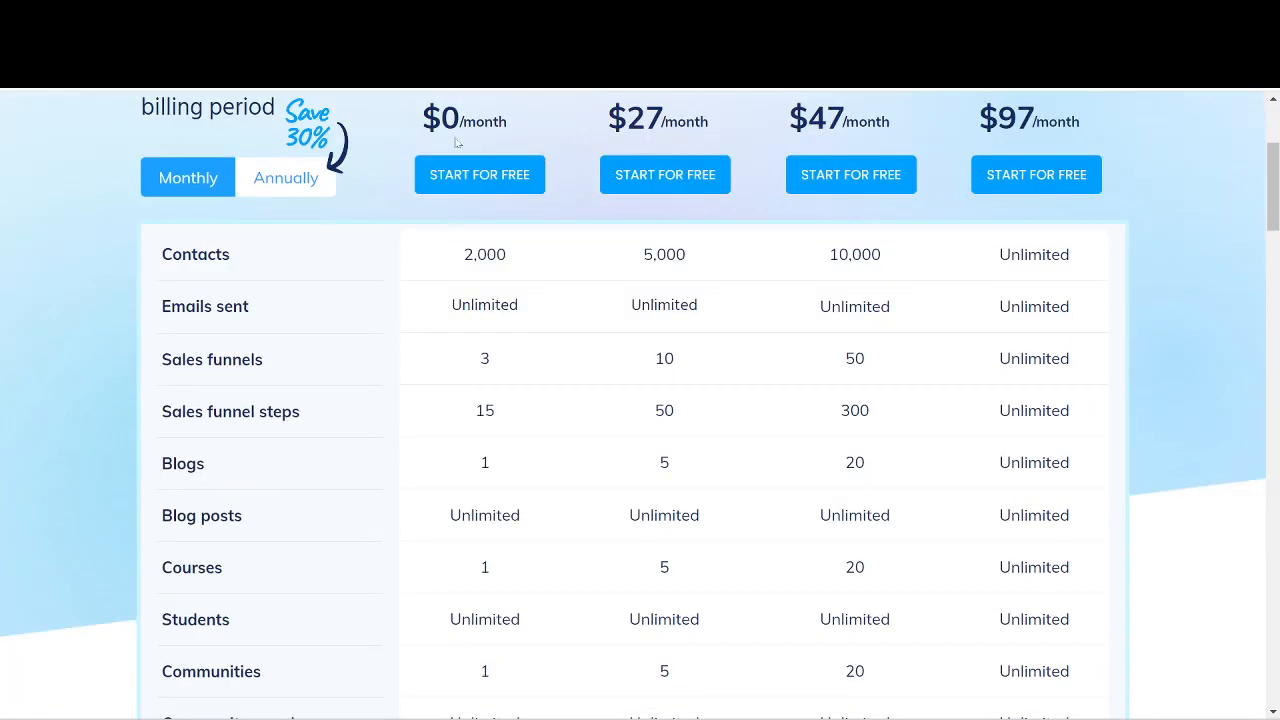
drag(463, 265, 508, 259)
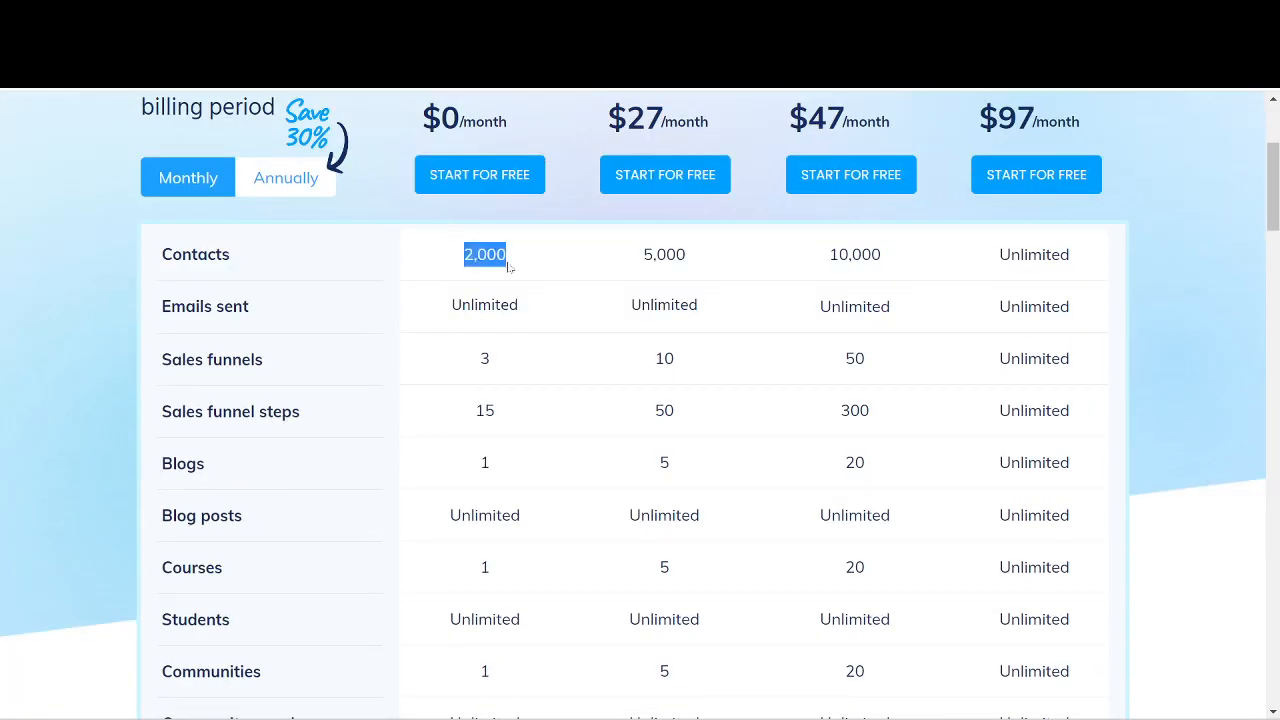
drag(447, 310, 533, 313)
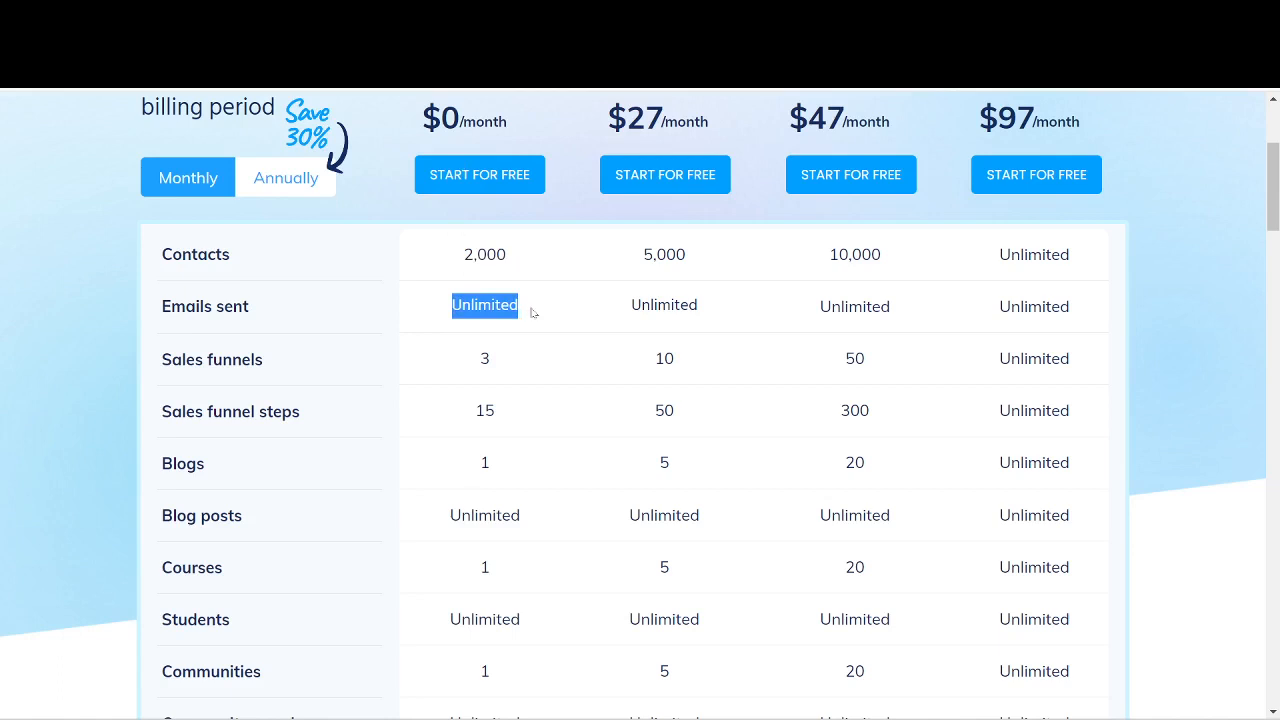
drag(479, 358, 490, 359)
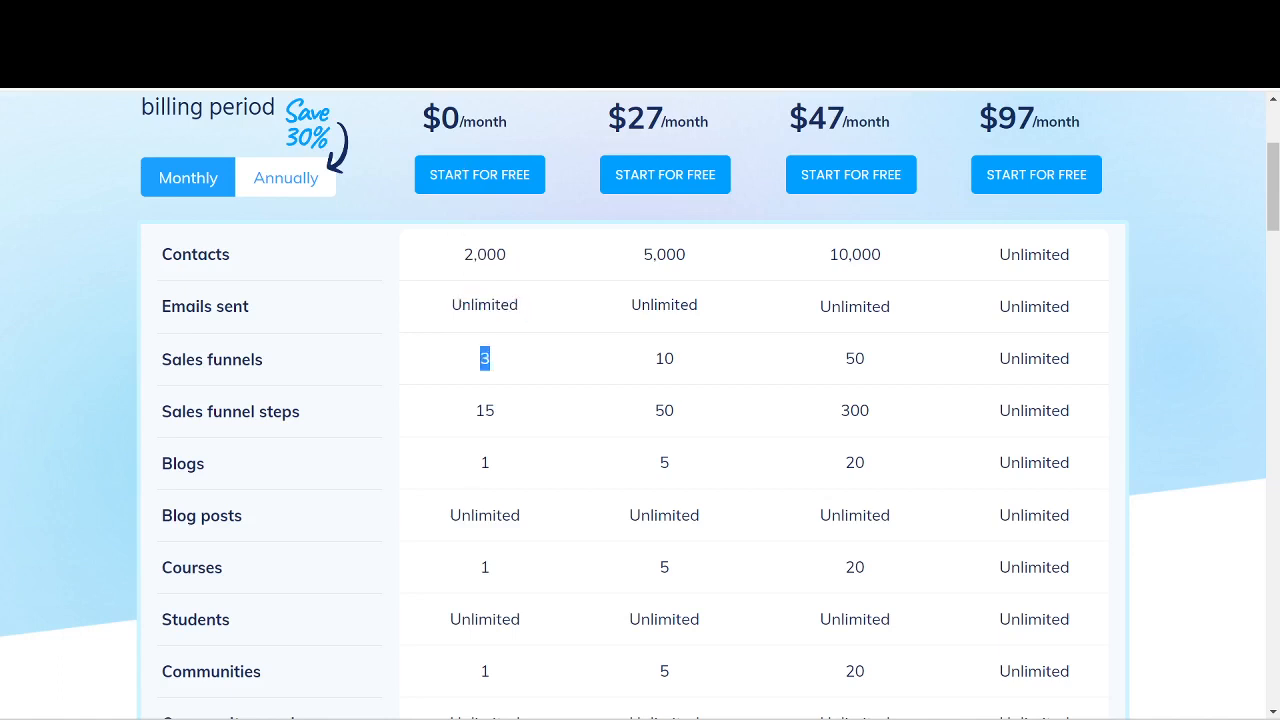
drag(476, 412, 500, 418)
click(498, 466)
double_click(498, 466)
Step: Review the Free plan's allowances for blog posts and courses in the comparison table
scroll(517, 463, down, 2)
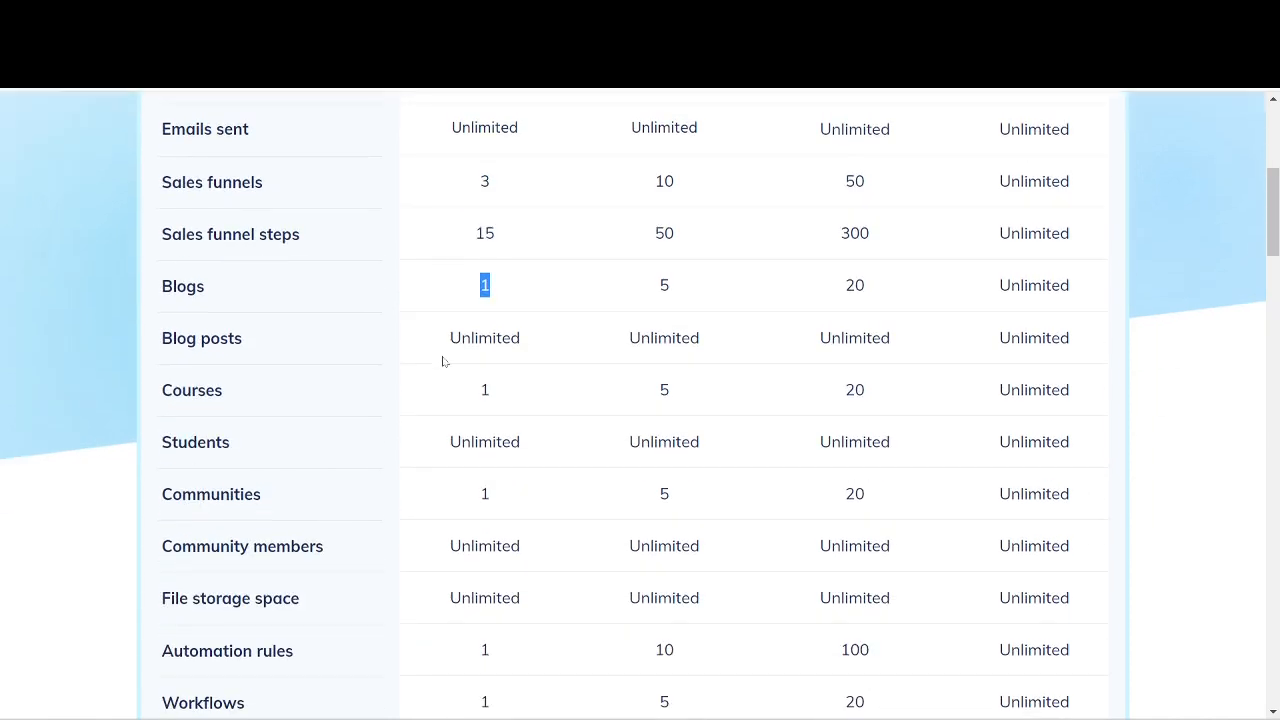
click(444, 344)
drag(443, 344, 526, 339)
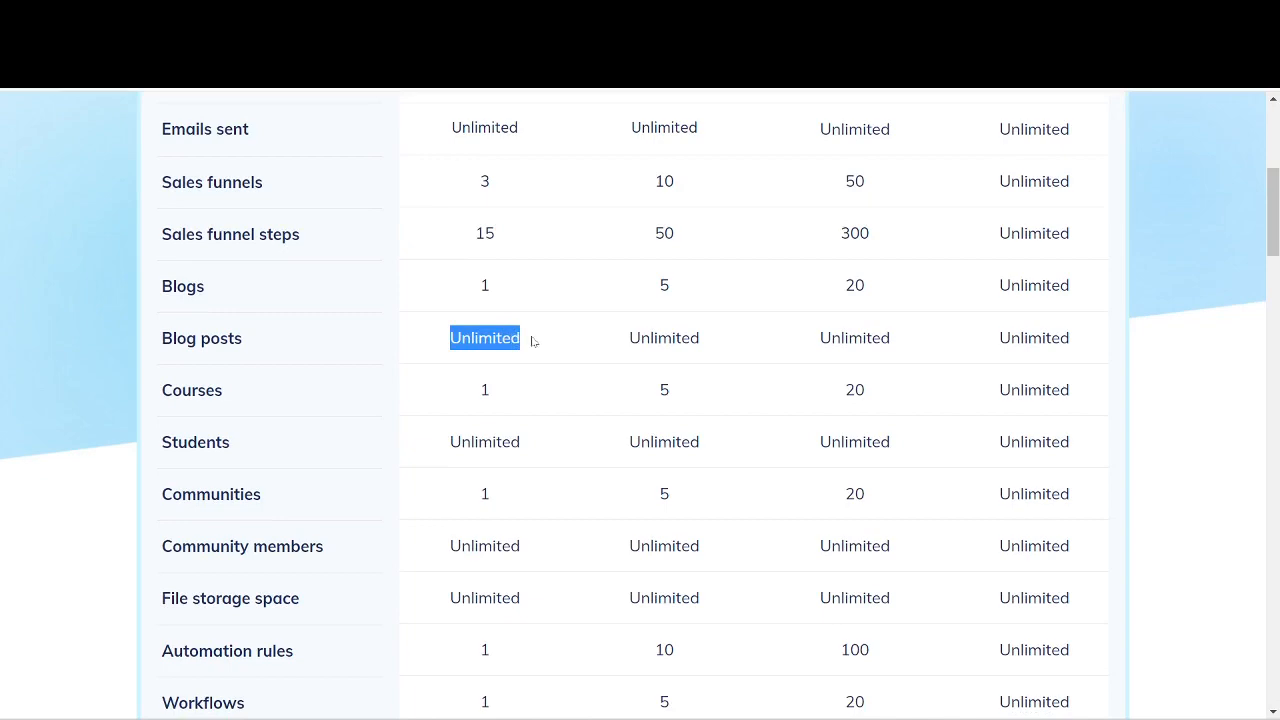
drag(471, 396, 497, 397)
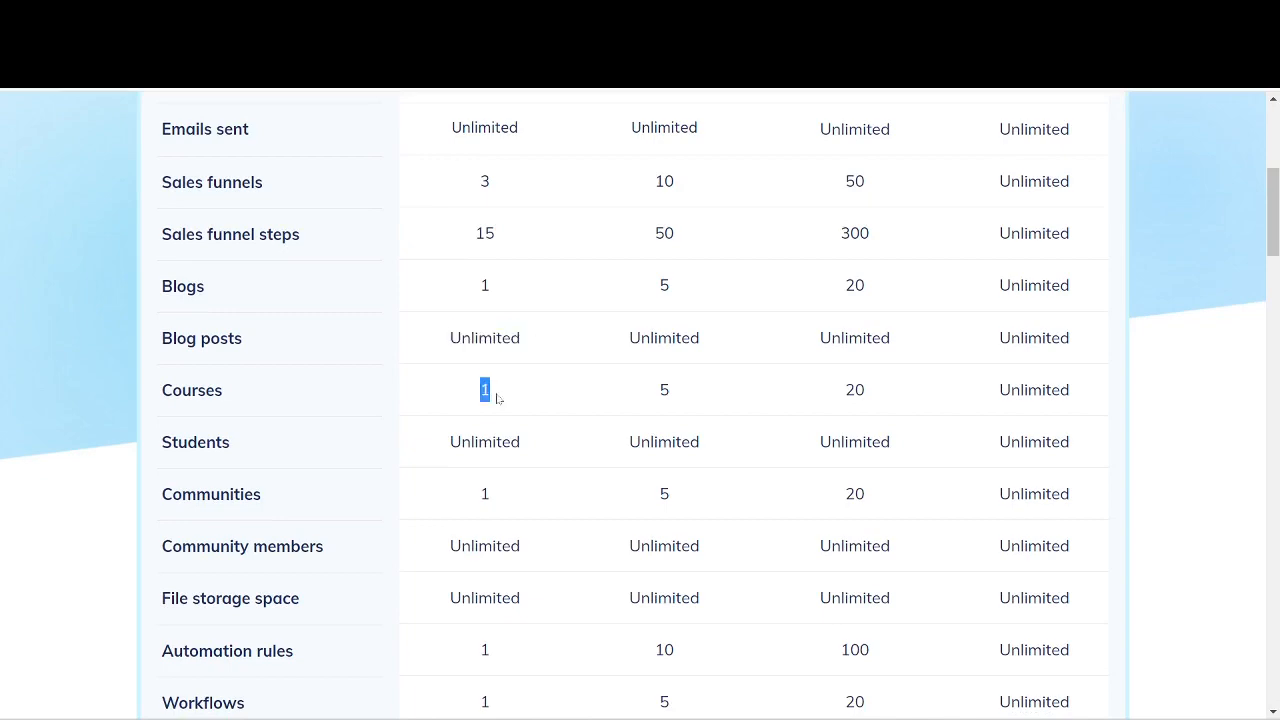
scroll(497, 397, up, 5)
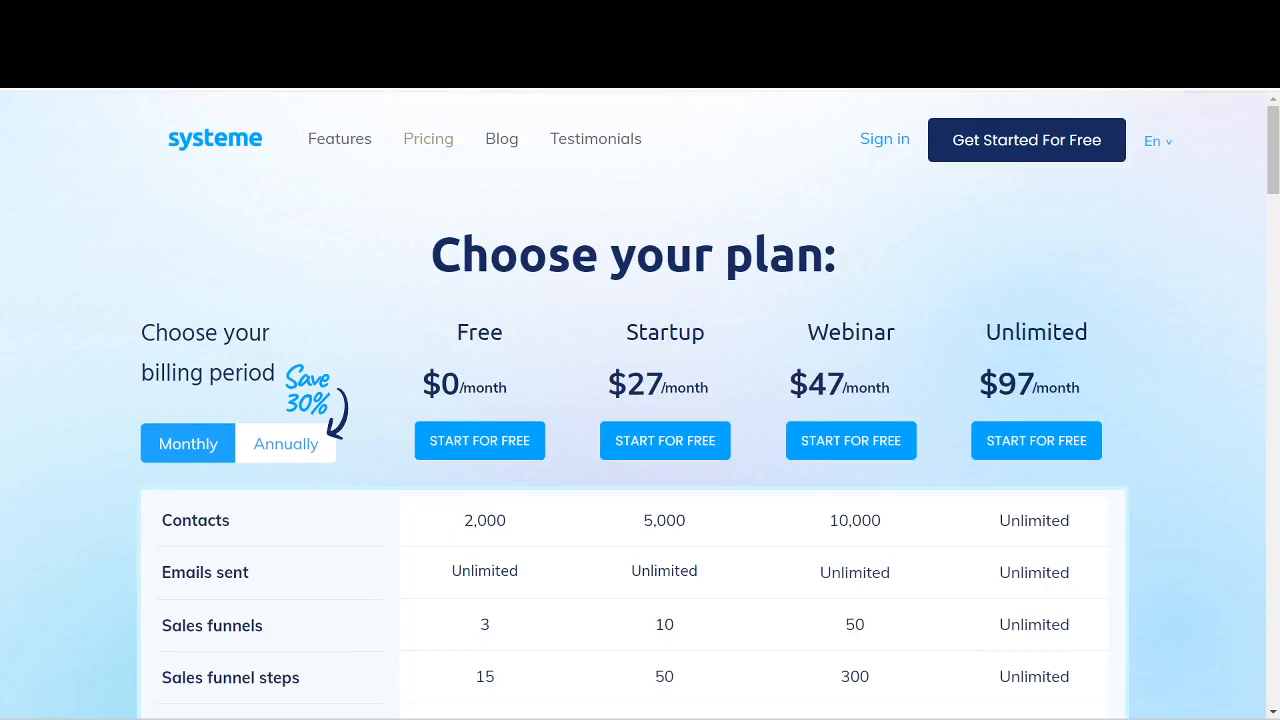
Step: Review the Free plan's allowances for students, communities and automation rules
scroll(483, 478, down, 4)
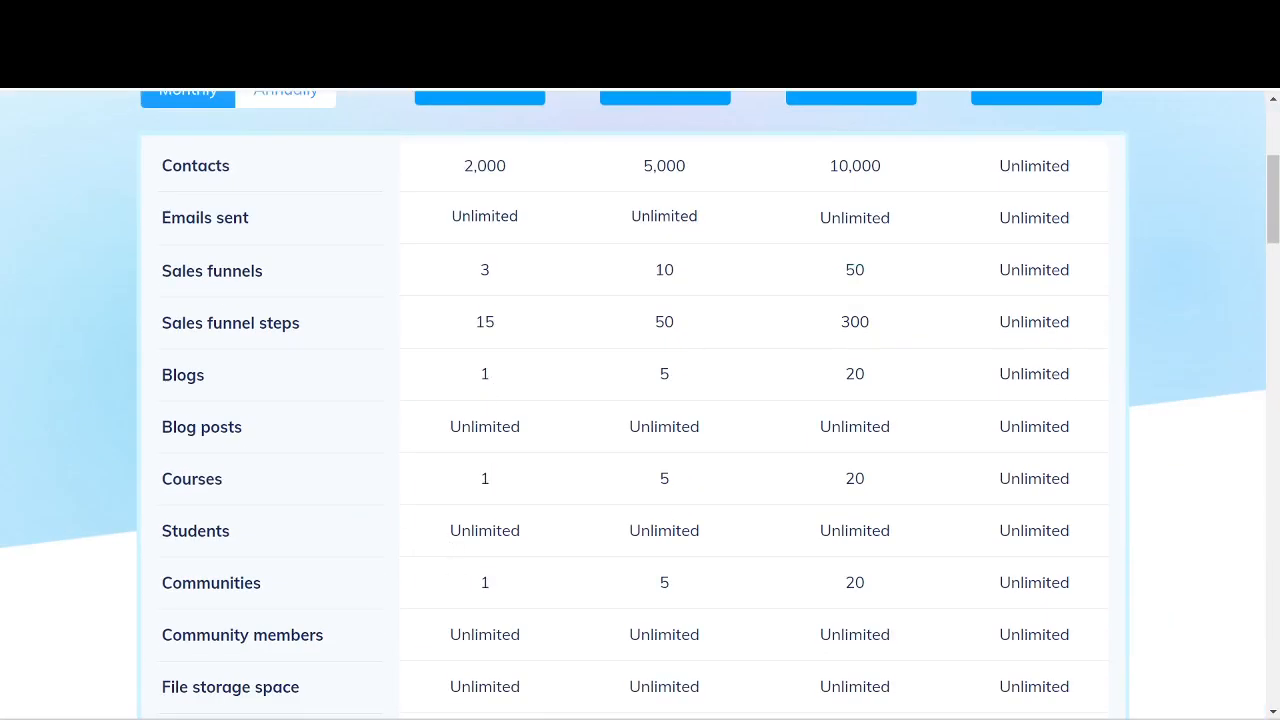
drag(450, 531, 555, 536)
drag(459, 584, 497, 567)
scroll(496, 591, down, 2)
scroll(497, 567, down, 3)
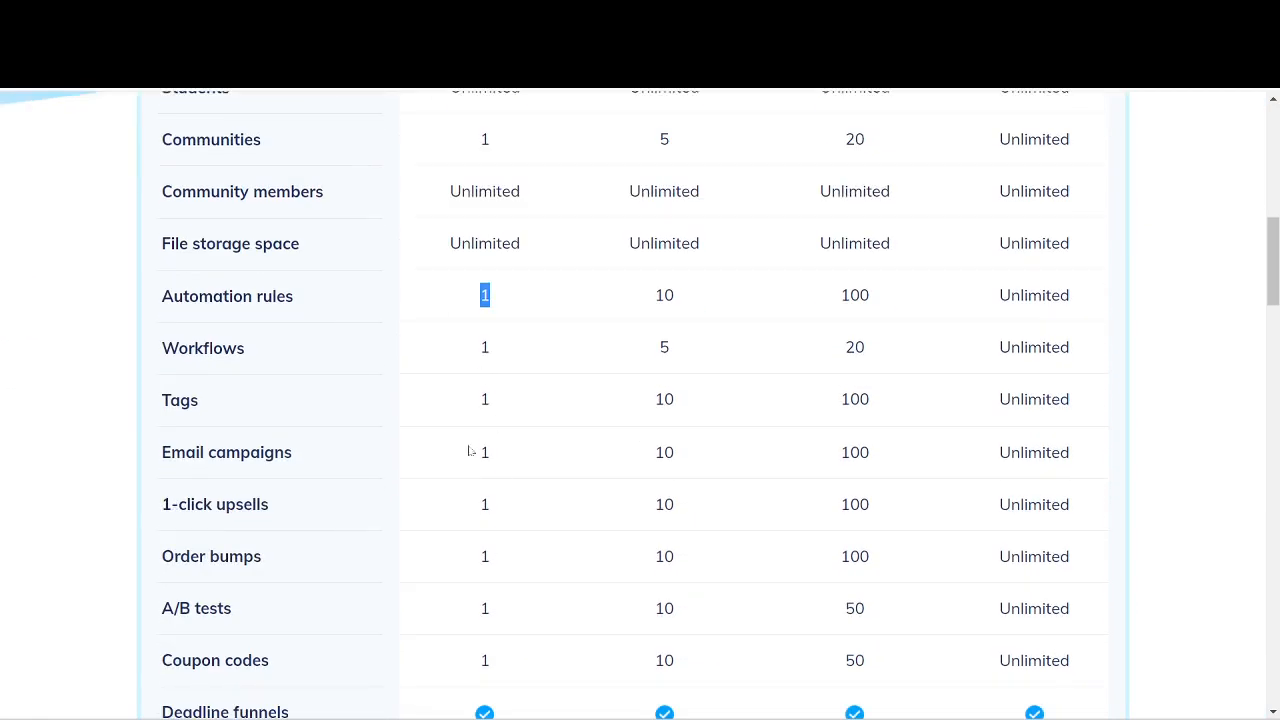
Step: Look through the rest of the Free plan's features, from workflows and email campaigns to coupon codes and payment integrations
scroll(503, 531, up, 5)
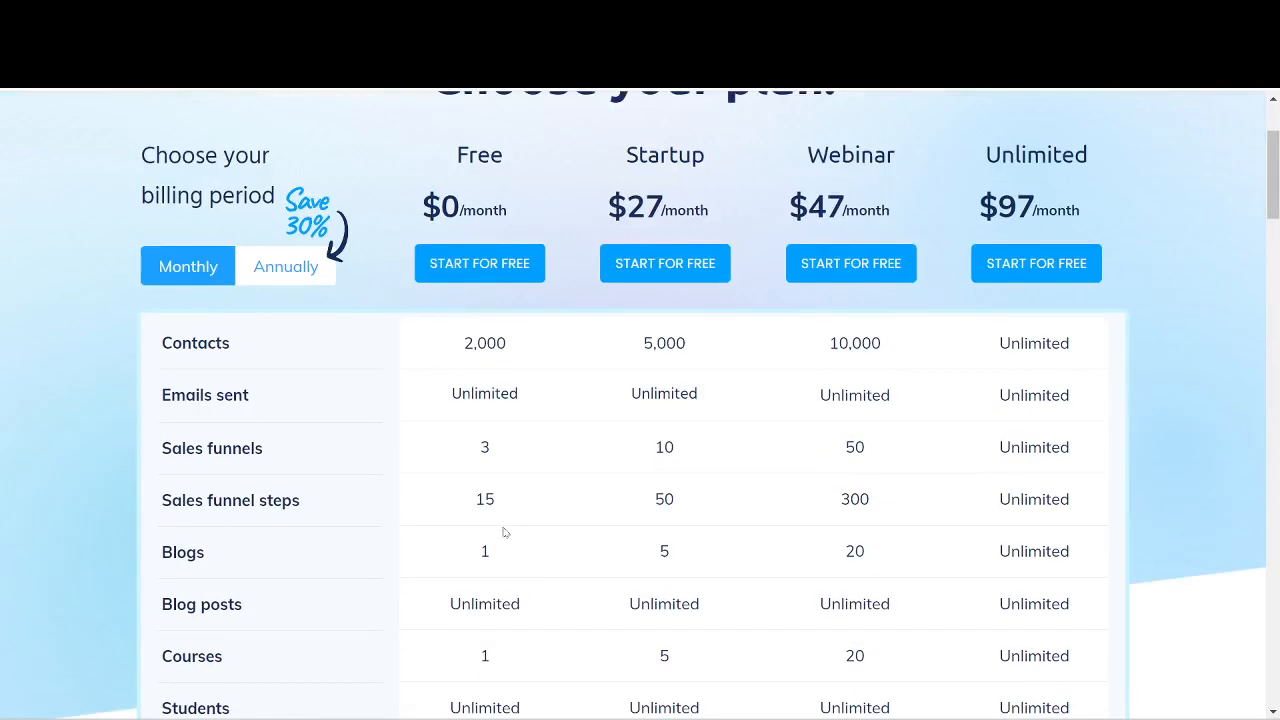
scroll(507, 533, down, 1)
scroll(507, 533, down, 6)
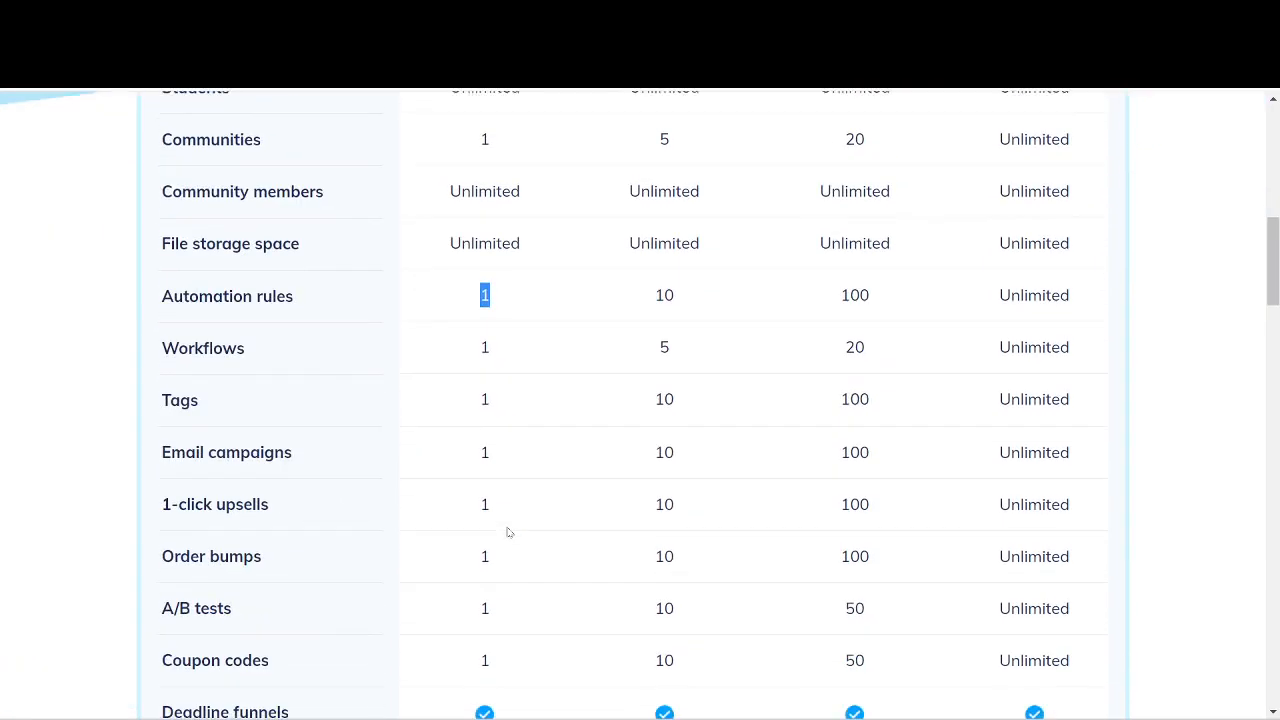
scroll(504, 524, down, 3)
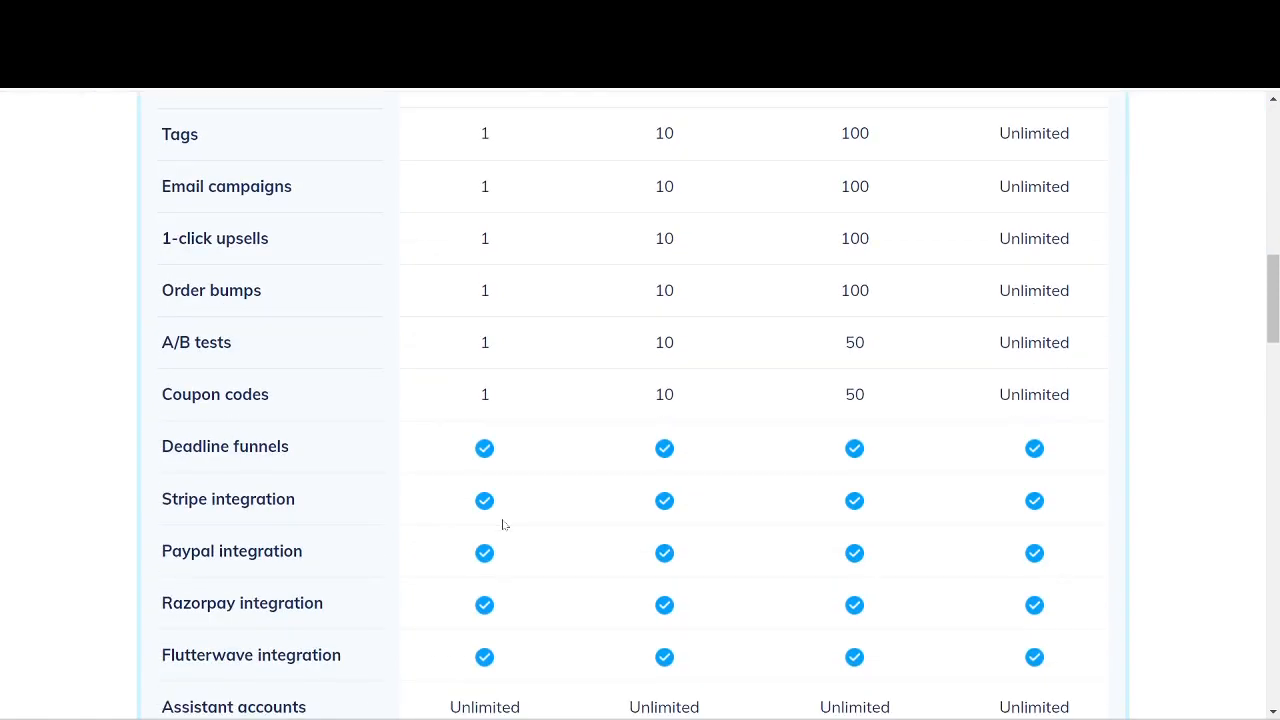
scroll(504, 524, up, 12)
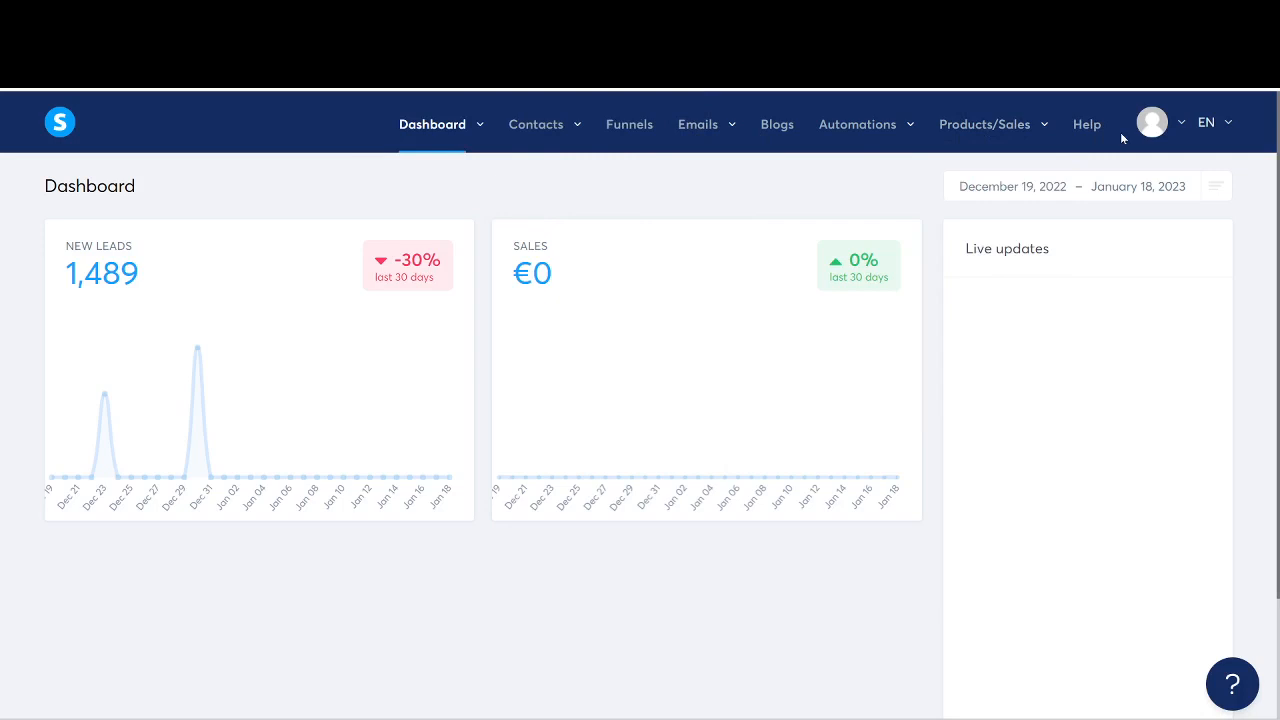
Step: Open the contact tags list in the systeme account and view the Create tag form, closing it without saving
mouse_move(545, 133)
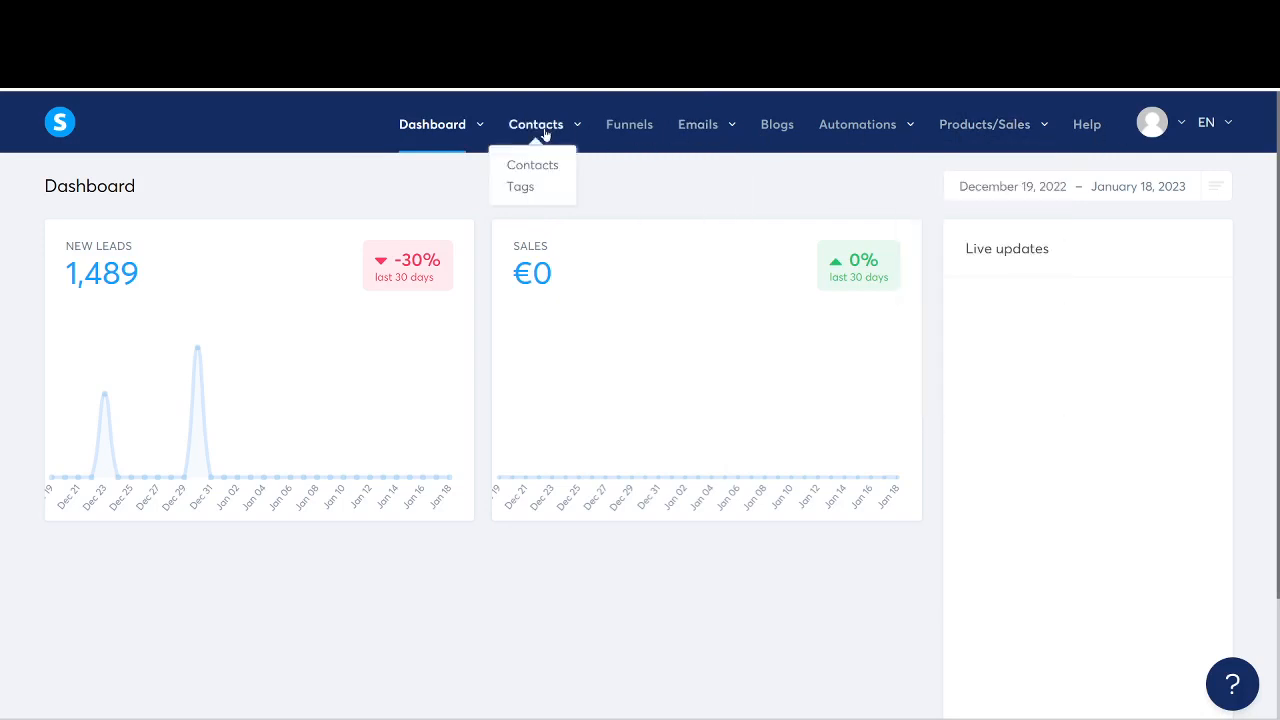
click(521, 188)
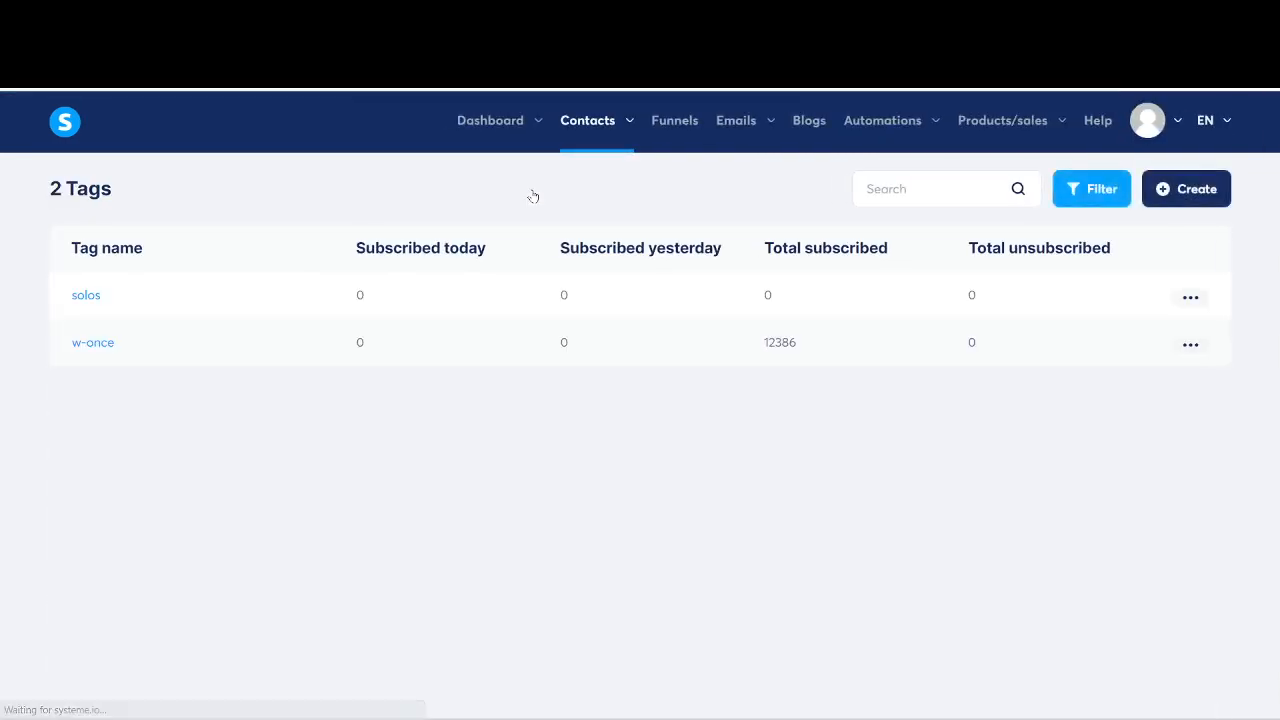
click(1200, 203)
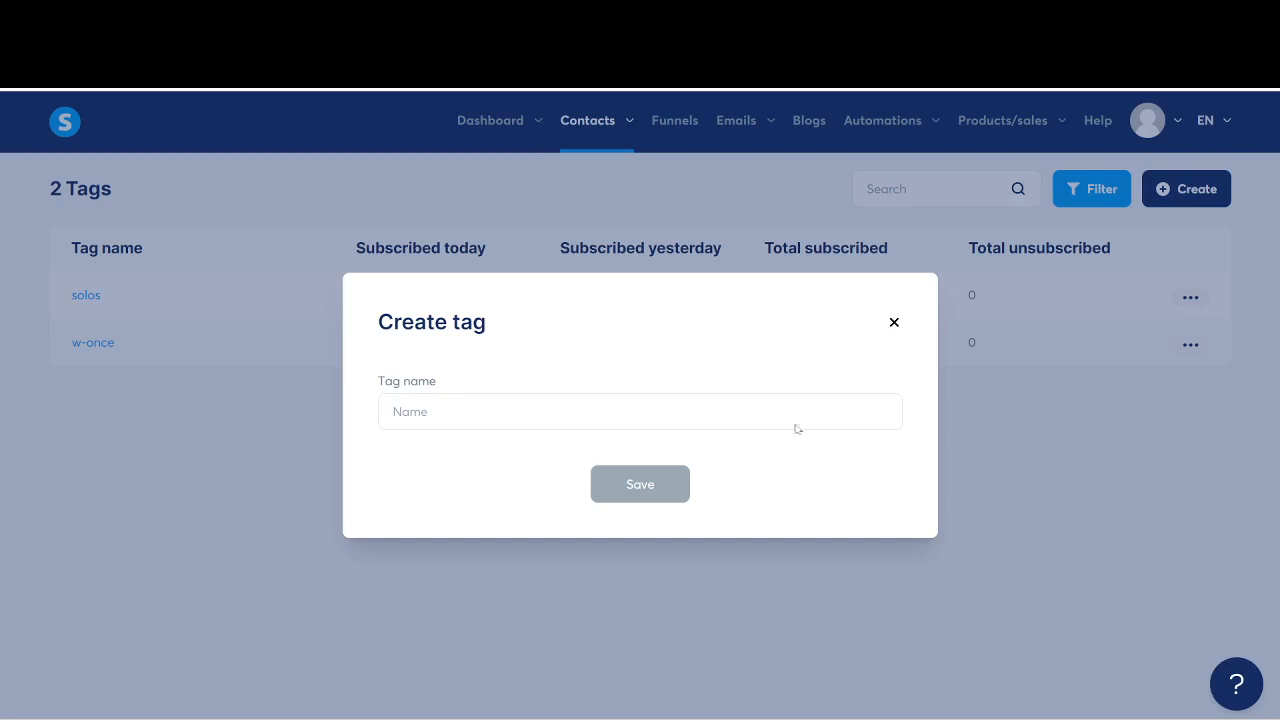
click(895, 324)
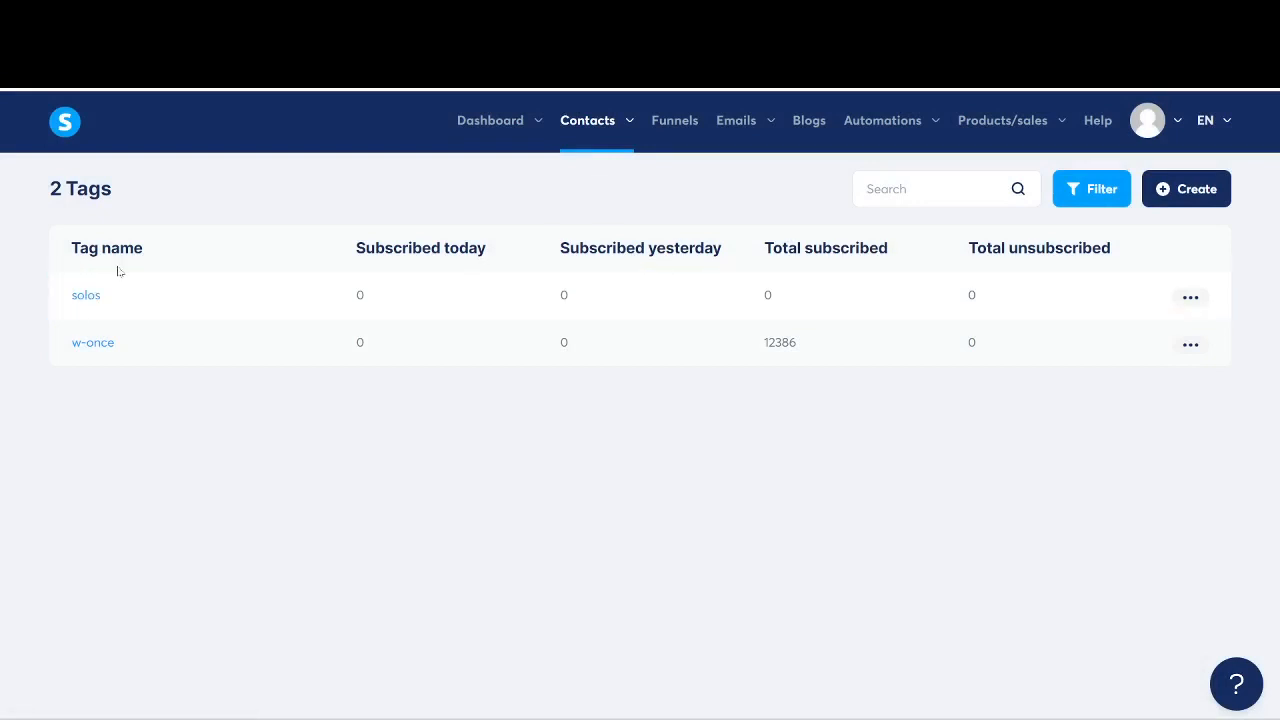
Step: Create a funnel named "solos" with the Build an audience goal and U.S. Dollar as its currency
click(683, 122)
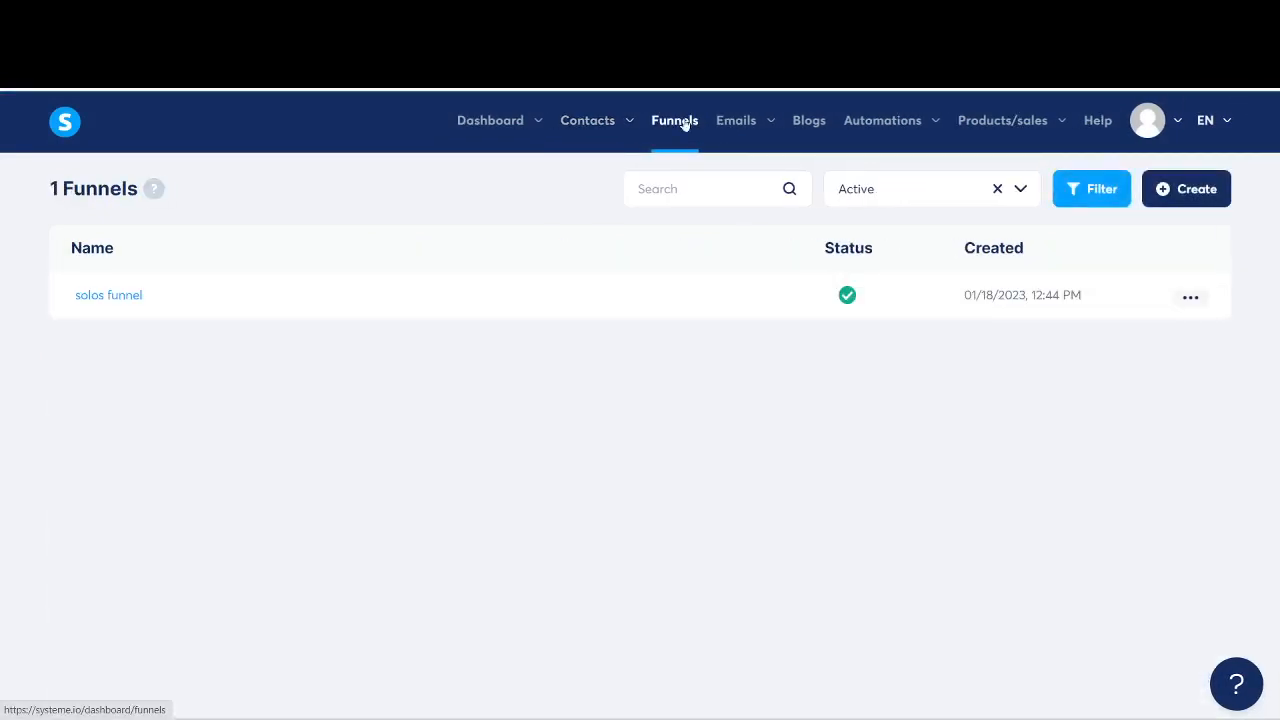
click(1160, 190)
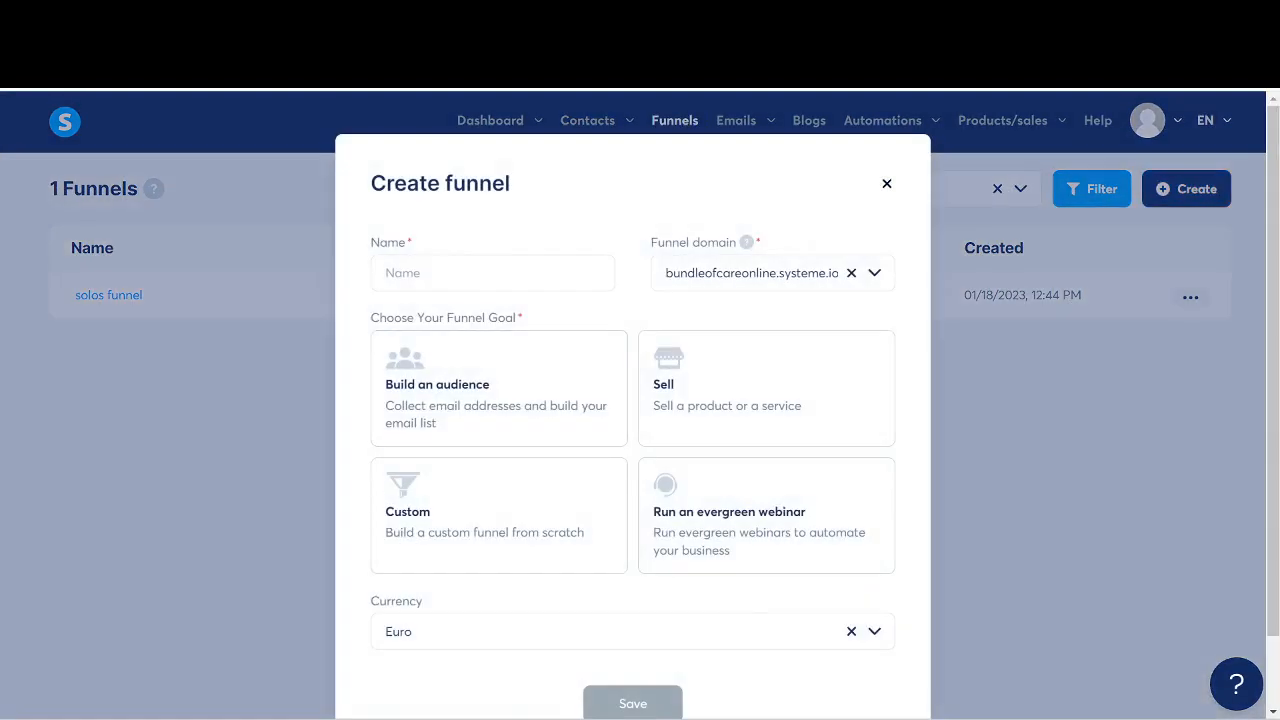
text(solos)
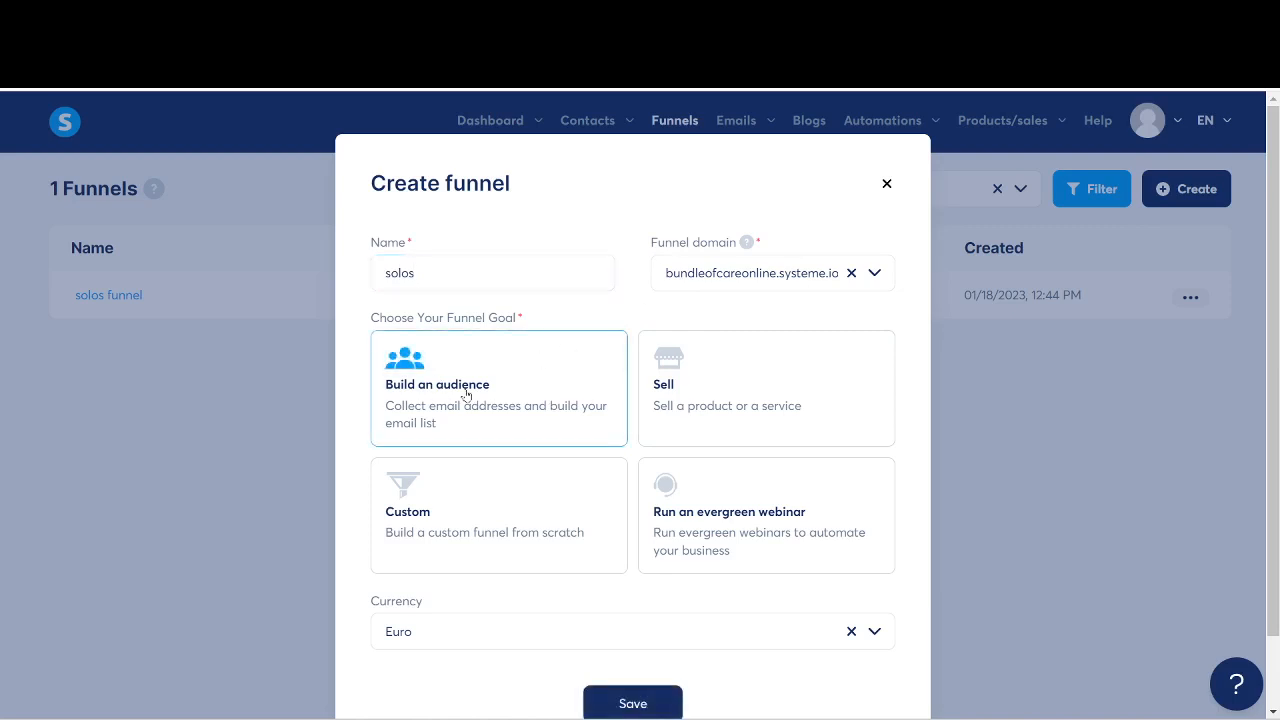
scroll(667, 468, down, 2)
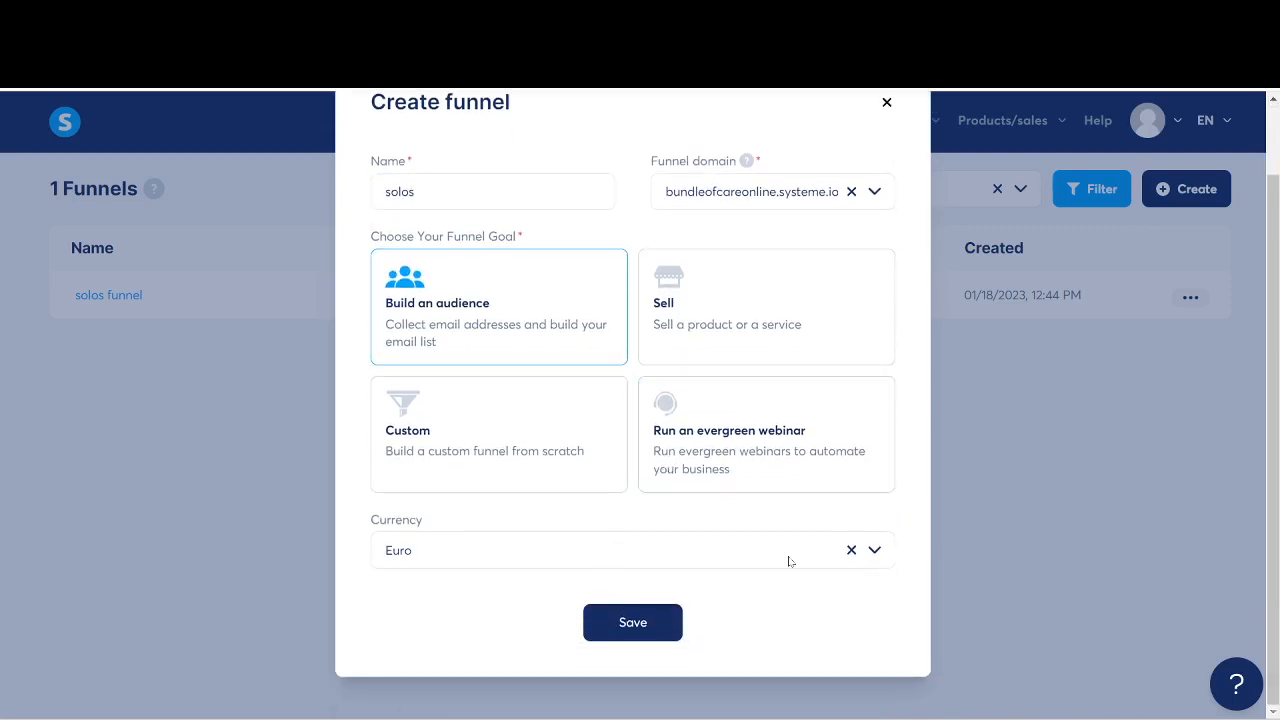
click(872, 552)
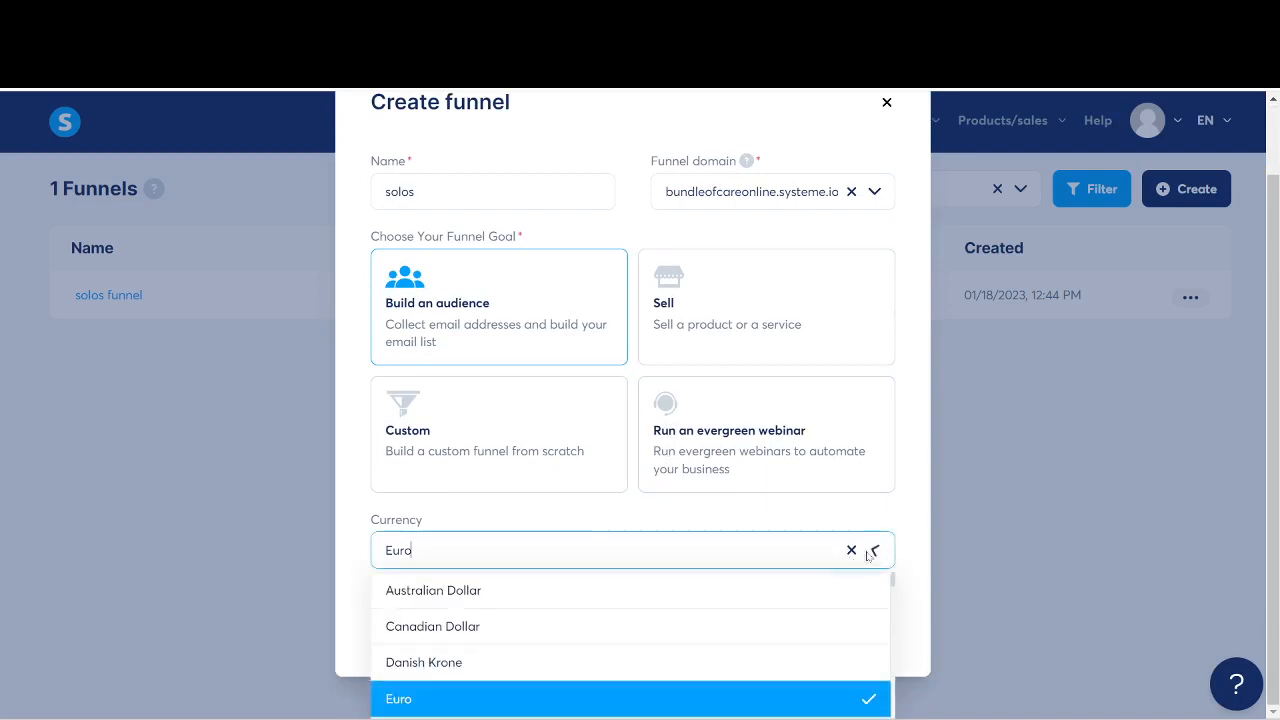
scroll(605, 615, down, 4)
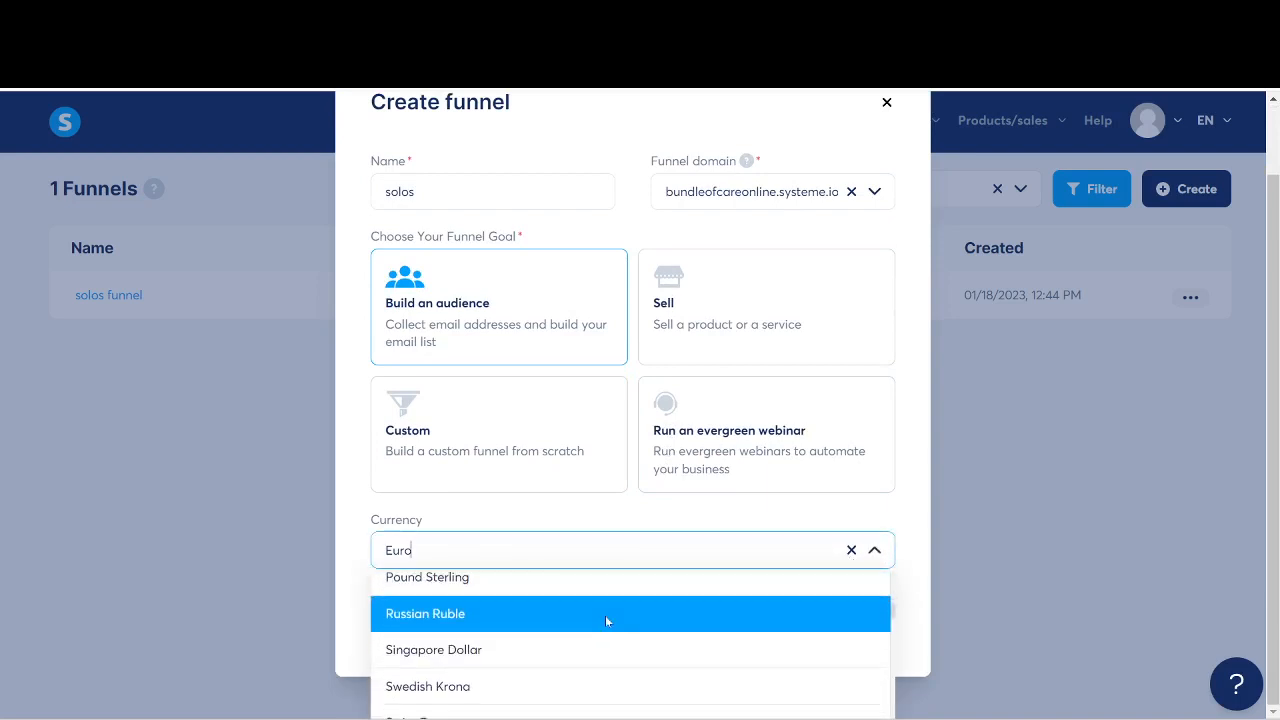
scroll(605, 618, down, 5)
scroll(605, 620, up, 1)
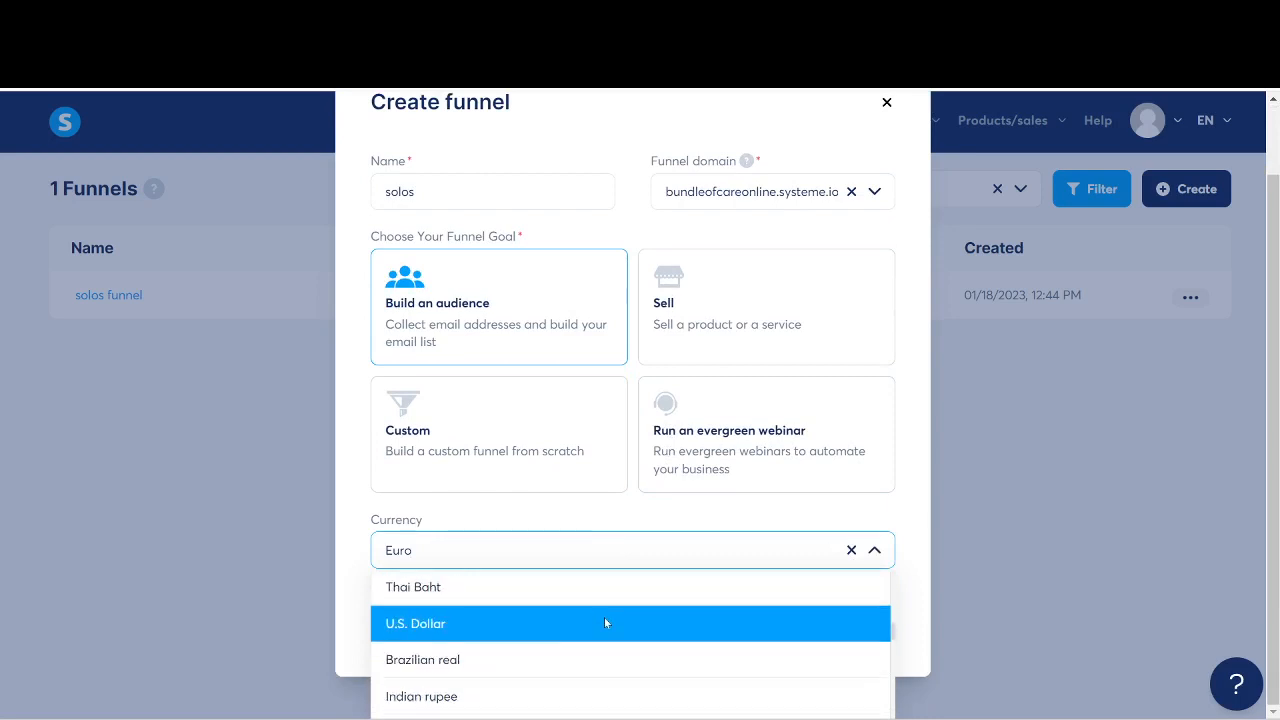
click(605, 620)
click(638, 625)
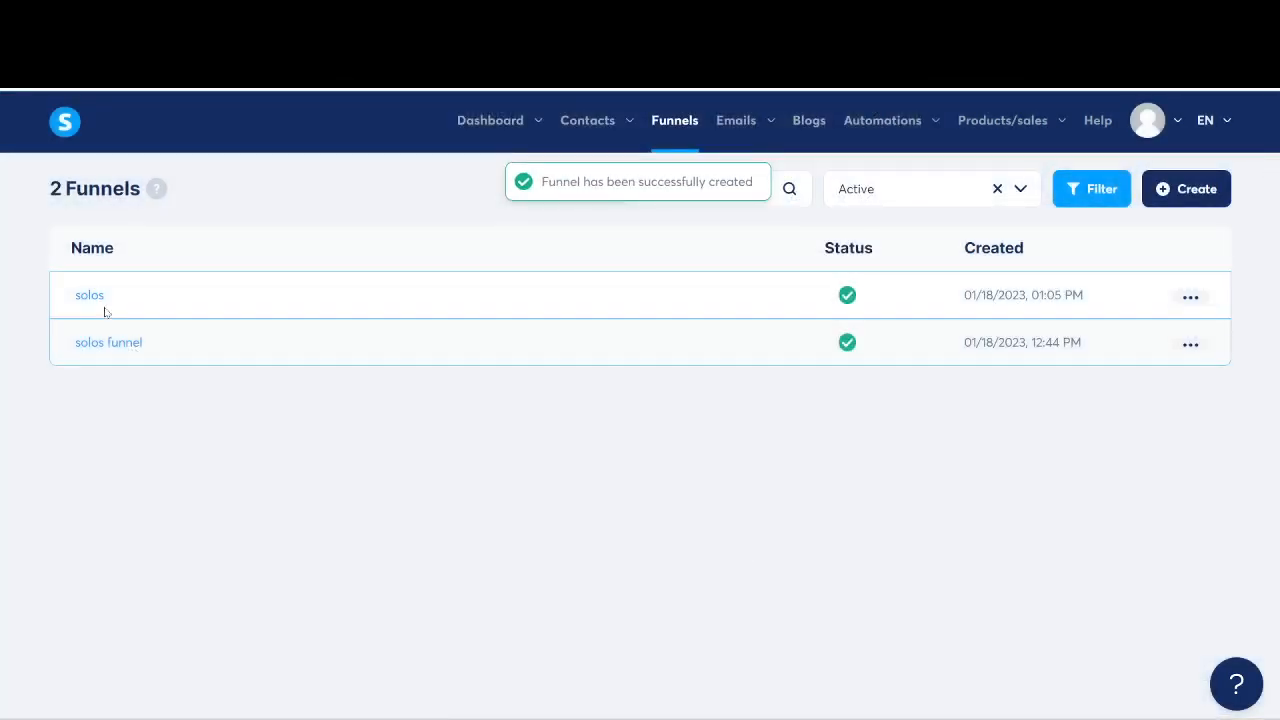
Step: Open the "solos" funnel and delete its opt-in thank you page step
click(95, 300)
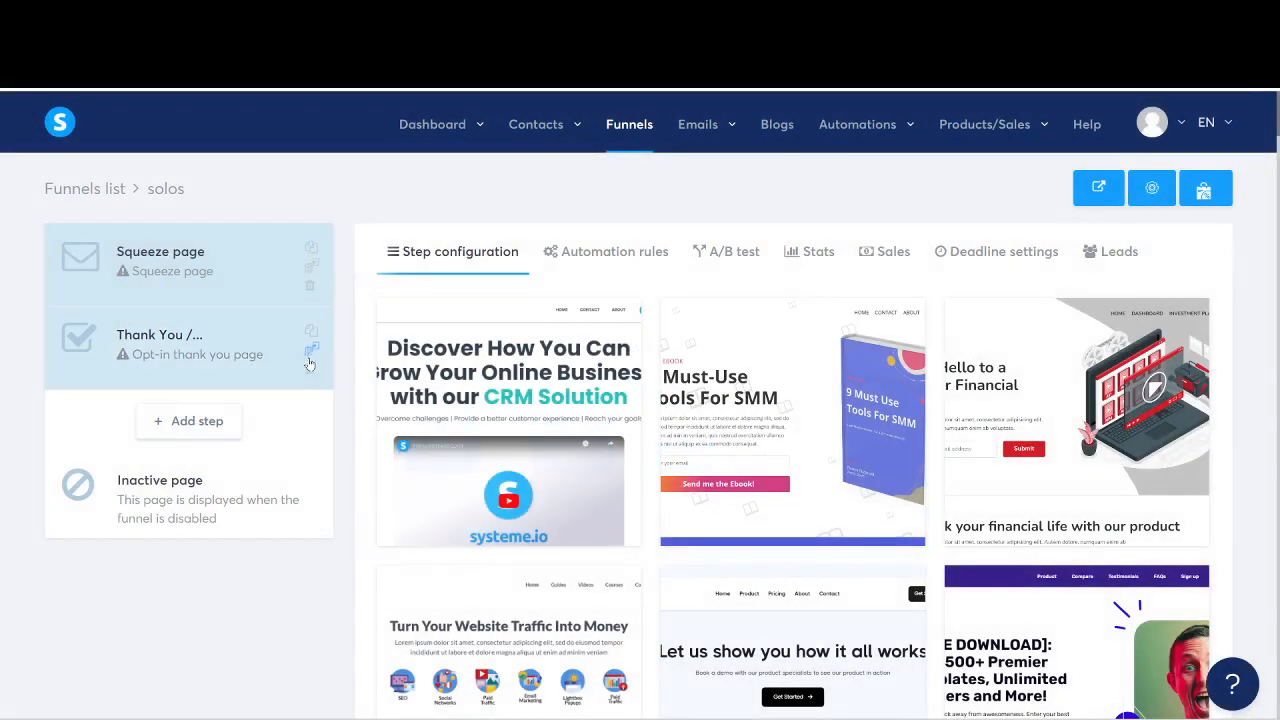
click(310, 372)
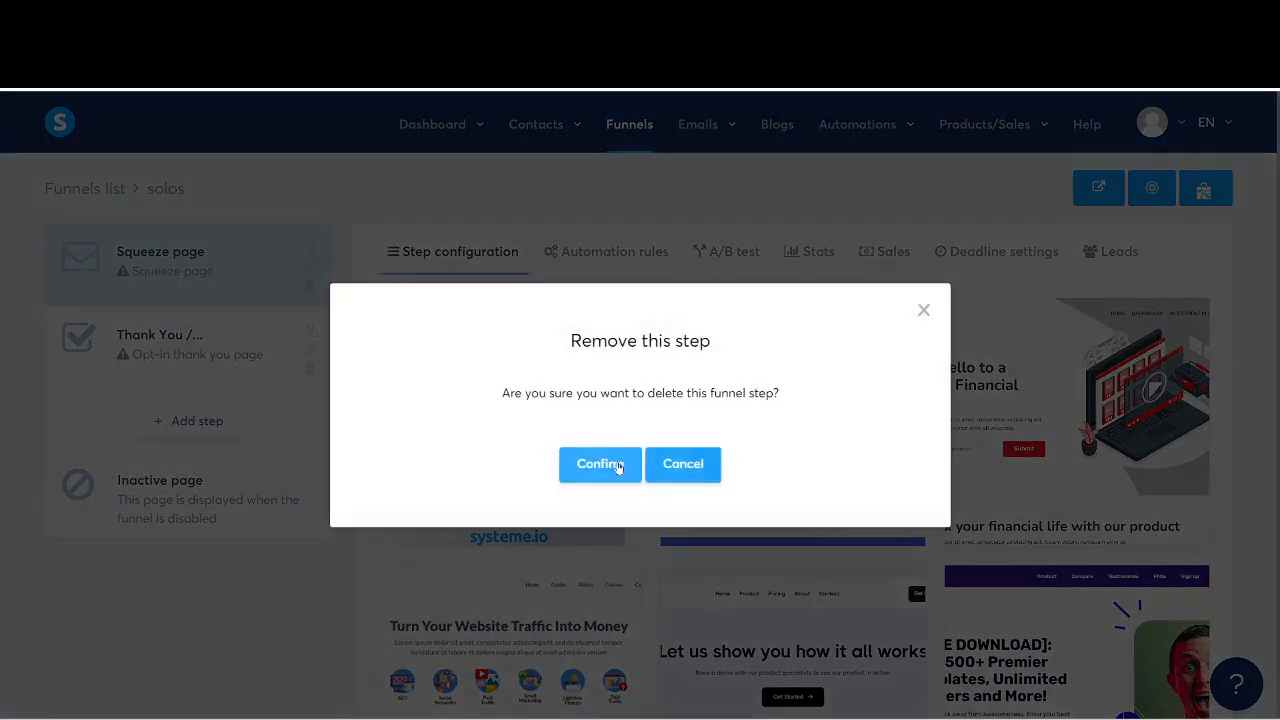
click(615, 465)
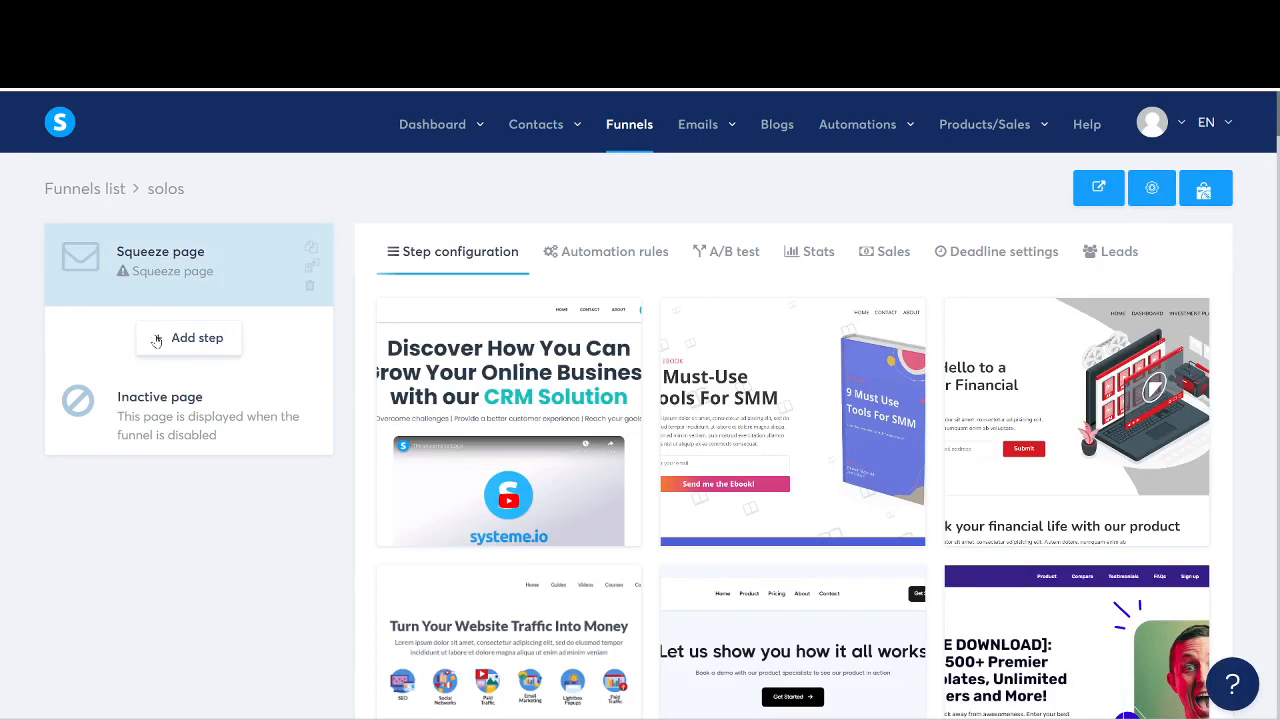
Step: Add a funnel step named "bridge" with the type Thank you page
click(160, 339)
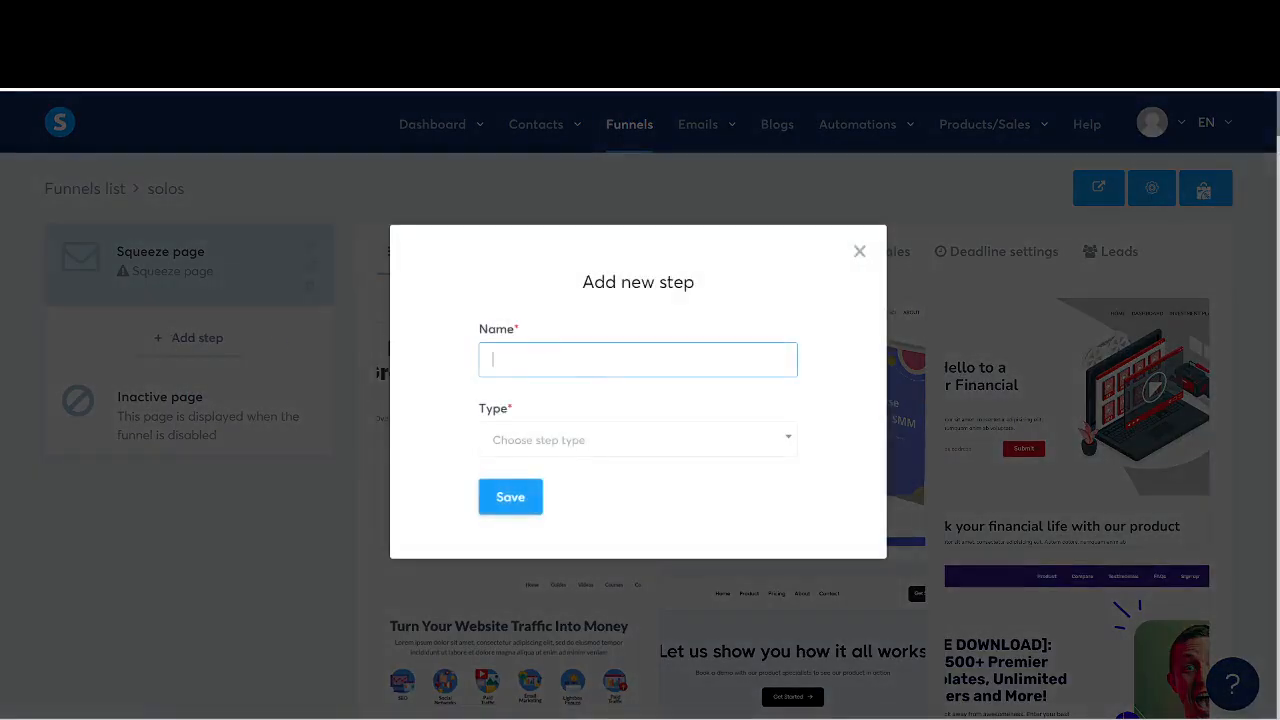
click(638, 360)
text(bridge)
click(578, 446)
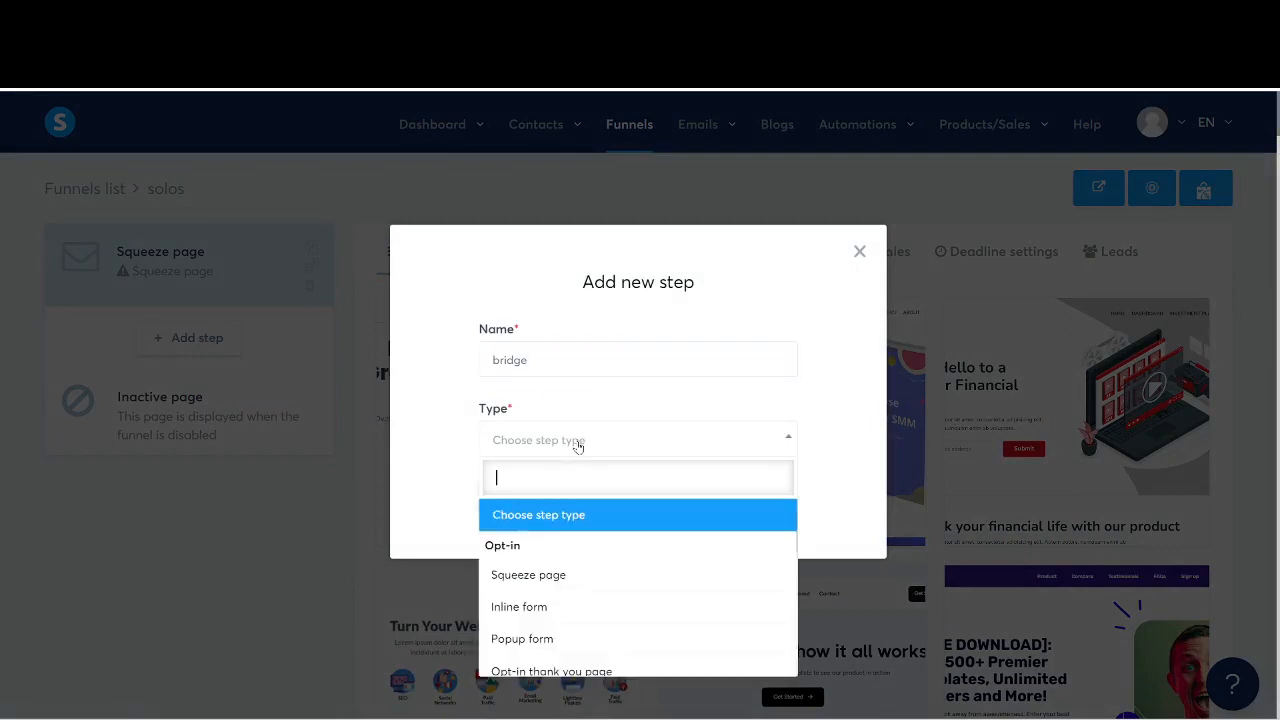
scroll(593, 544, down, 3)
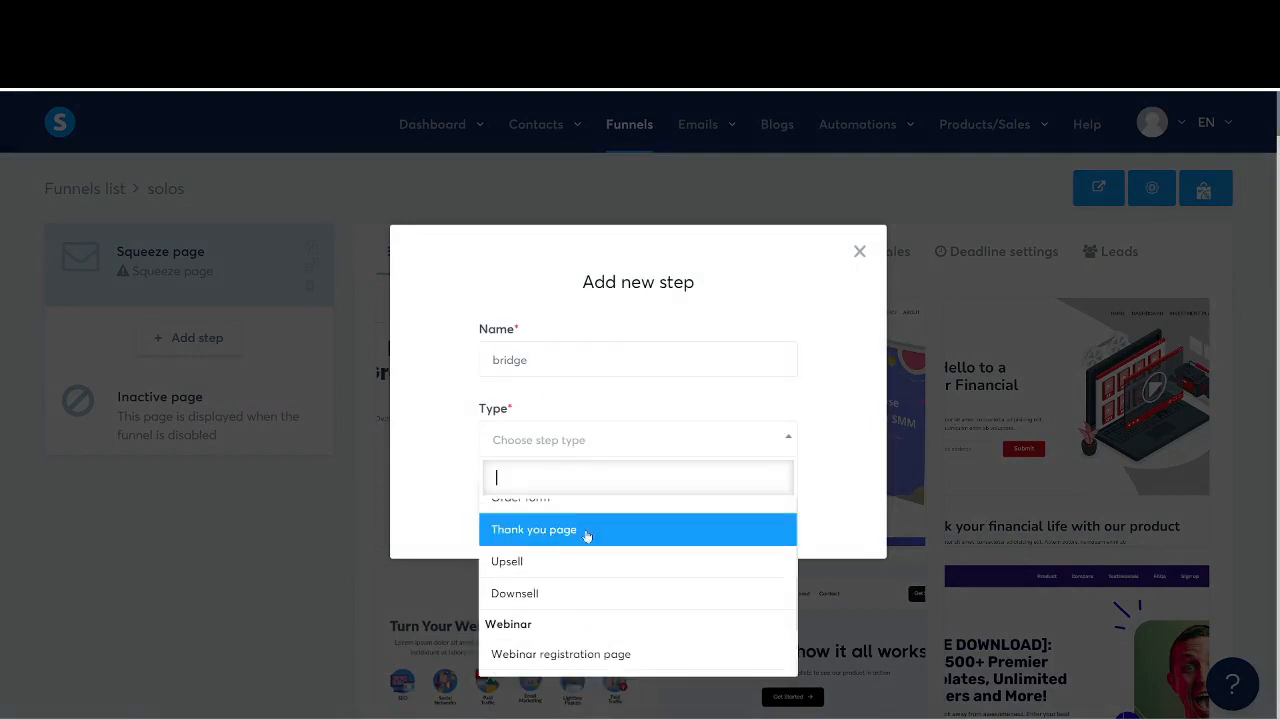
scroll(562, 537, up, 3)
scroll(562, 537, down, 3)
click(583, 532)
click(515, 494)
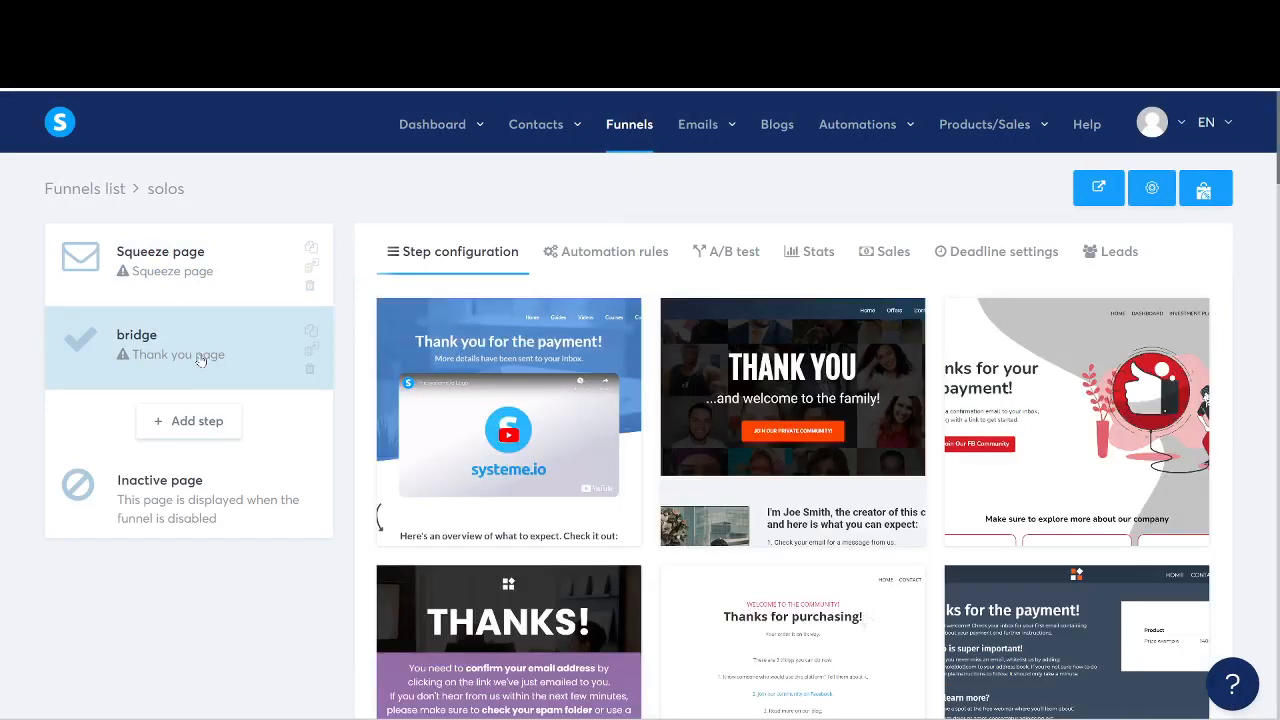
Step: Delete the "bridge" step from the funnel
mouse_move(219, 341)
mouse_down()
mouse_move(222, 268)
mouse_move(229, 349)
mouse_move(228, 272)
mouse_move(232, 338)
mouse_up()
click(309, 369)
click(600, 464)
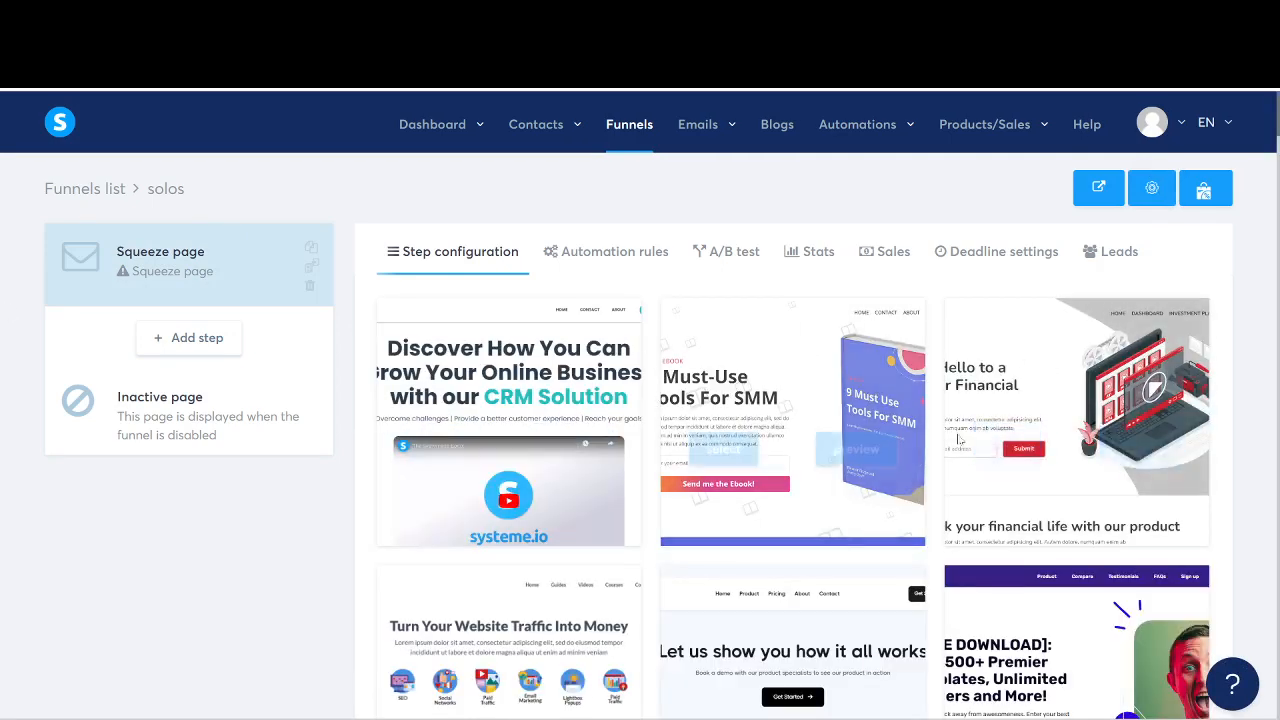
Step: Preview the purple cryptocurrency platform template for the squeeze page, look through its sections and close the preview
scroll(785, 427, down, 10)
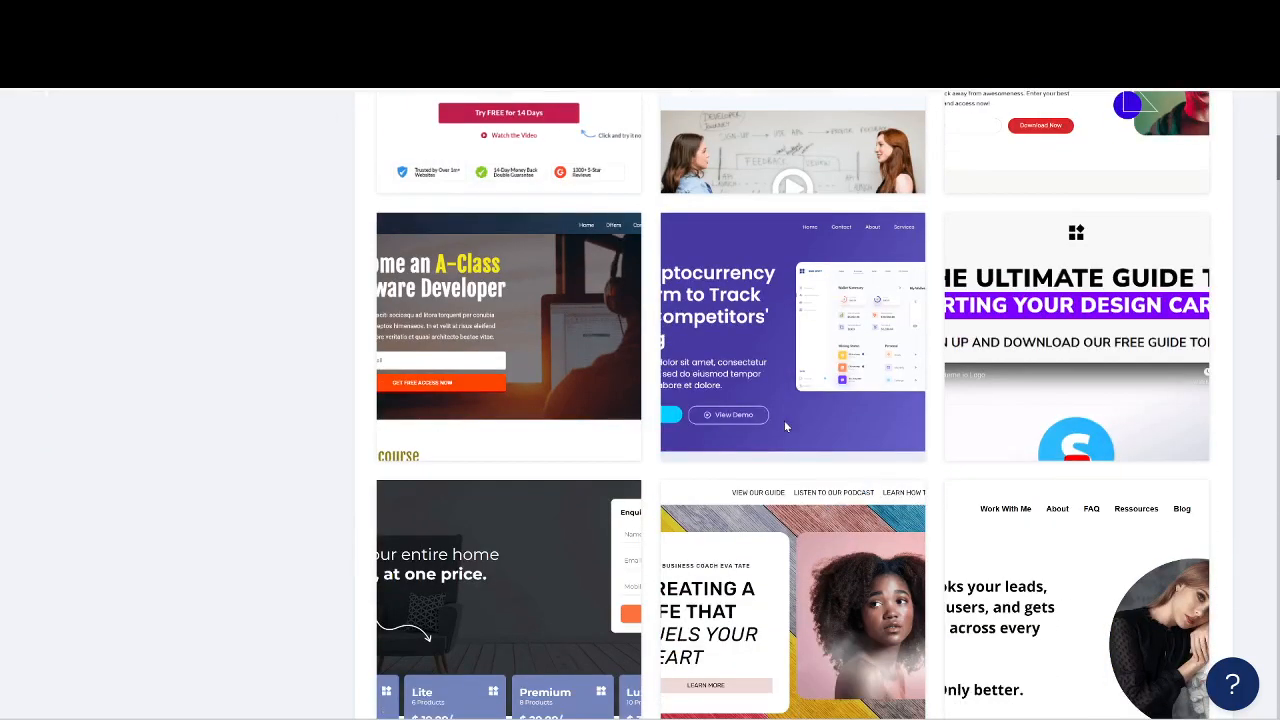
mouse_move(785, 427)
click(846, 336)
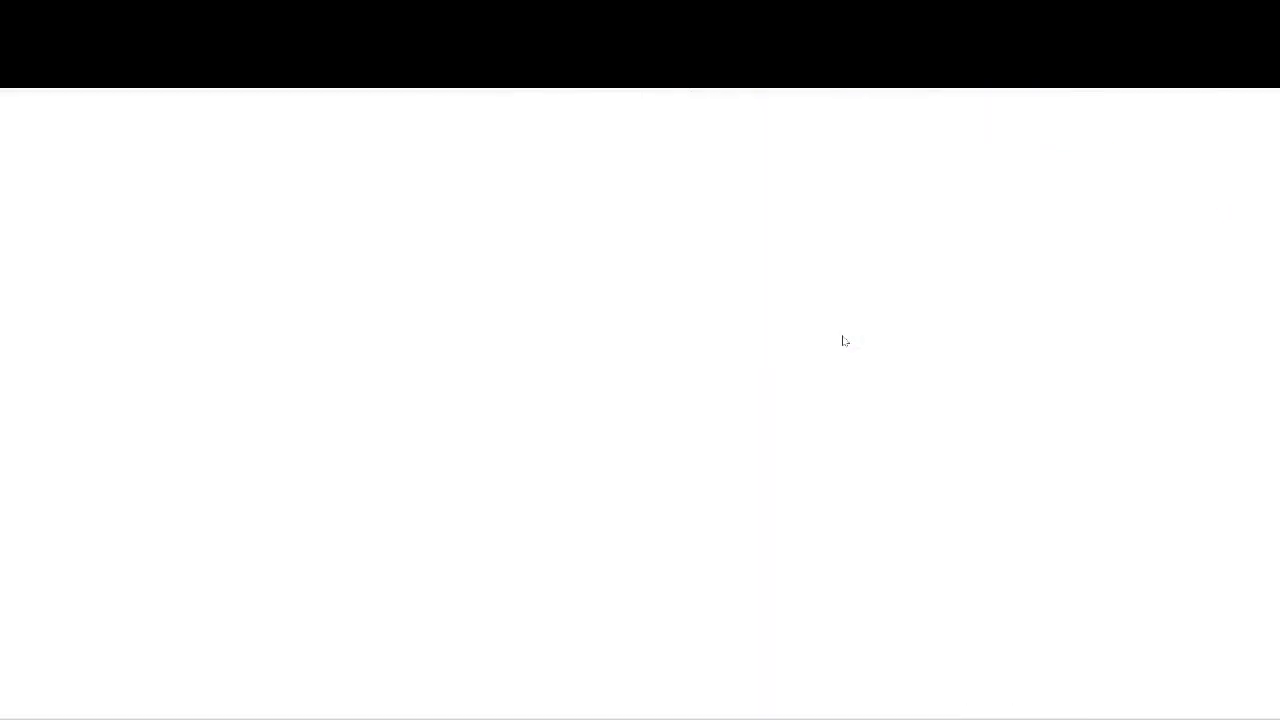
scroll(599, 334, down, 5)
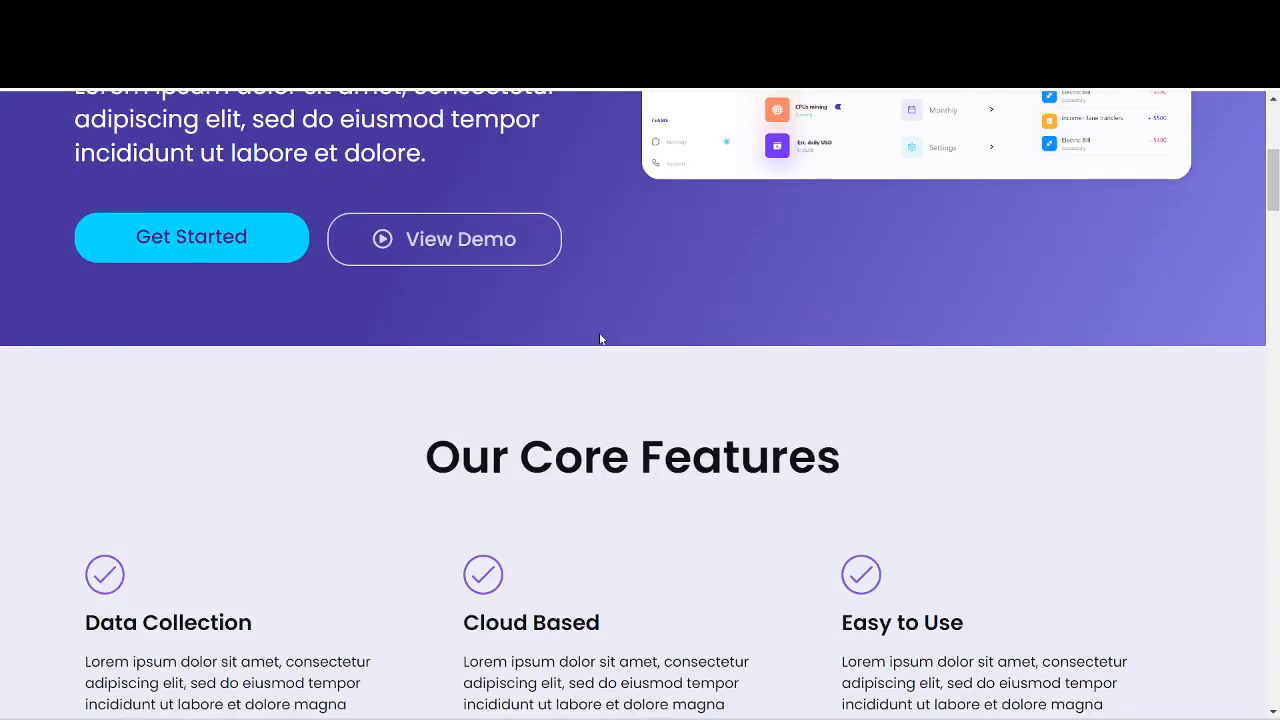
scroll(600, 339, down, 15)
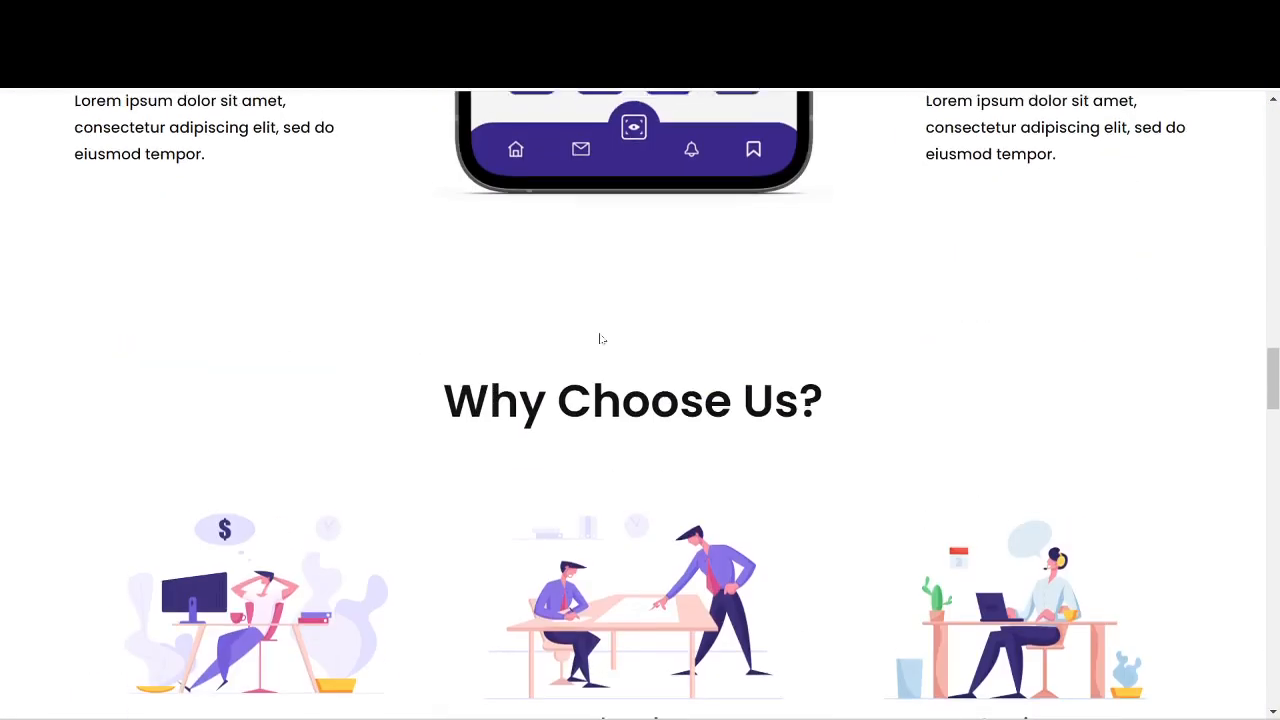
scroll(601, 339, down, 12)
scroll(601, 340, up, 5)
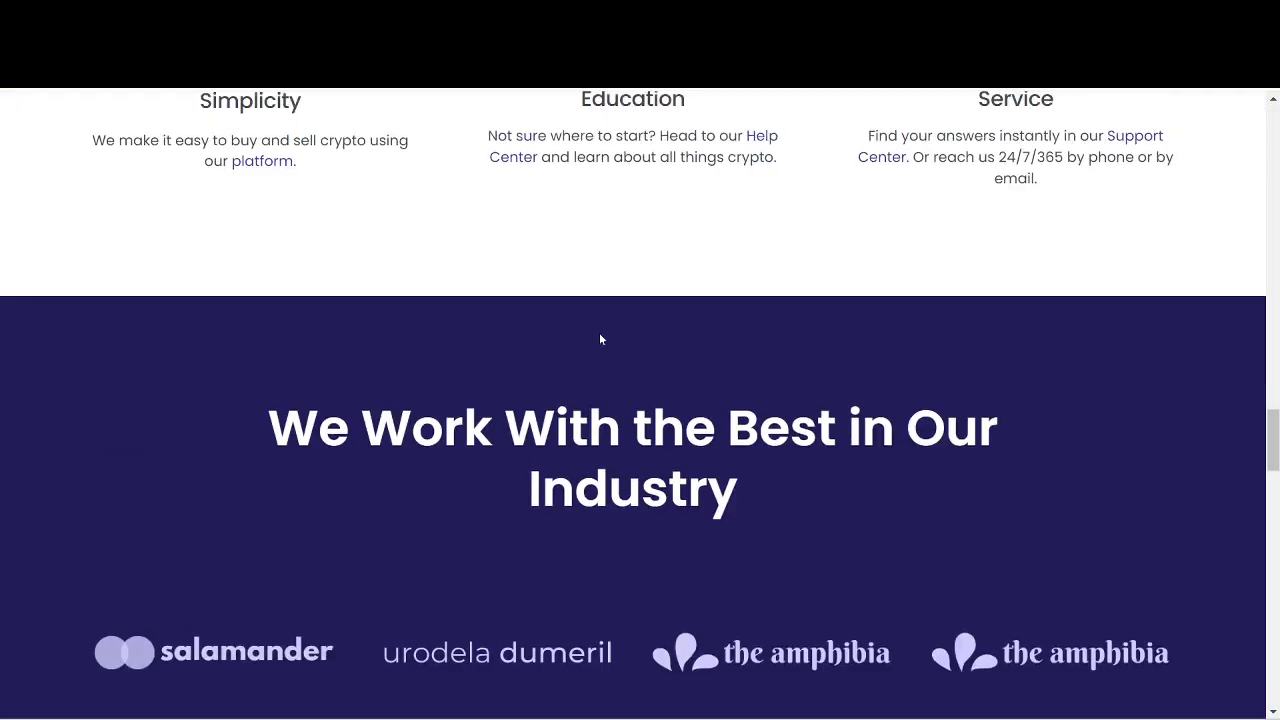
scroll(600, 339, up, 15)
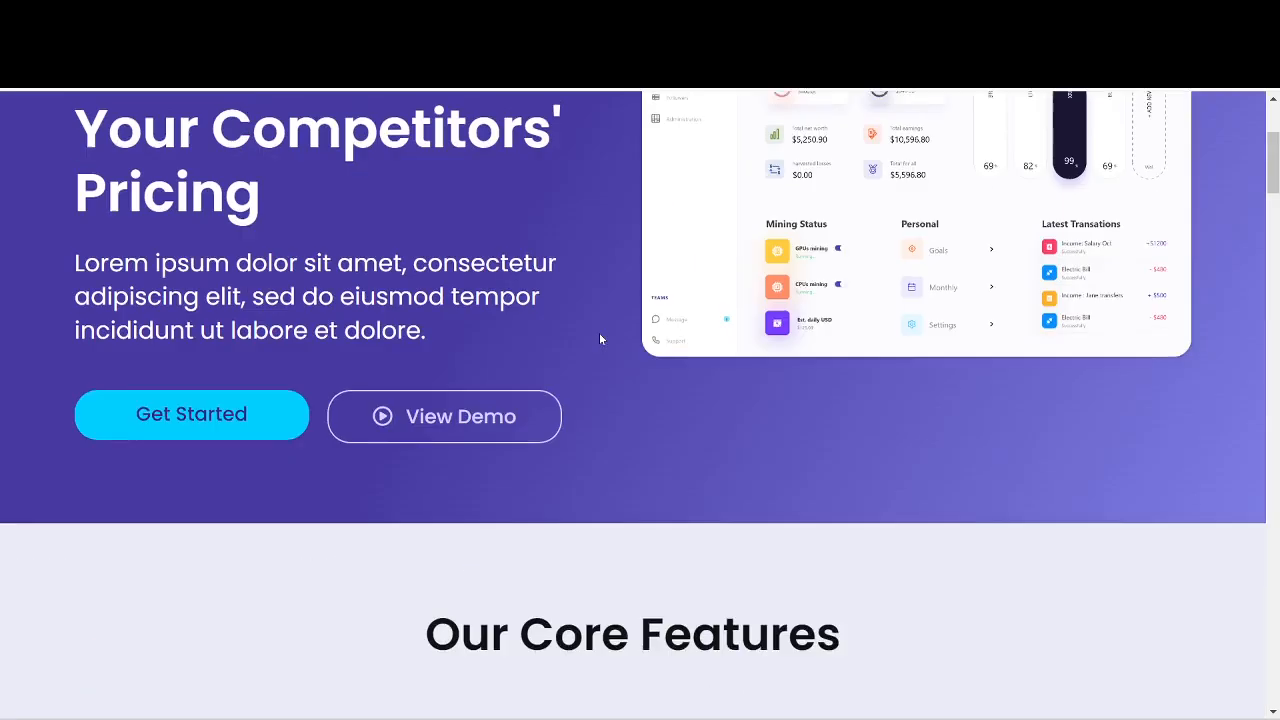
scroll(600, 339, up, 3)
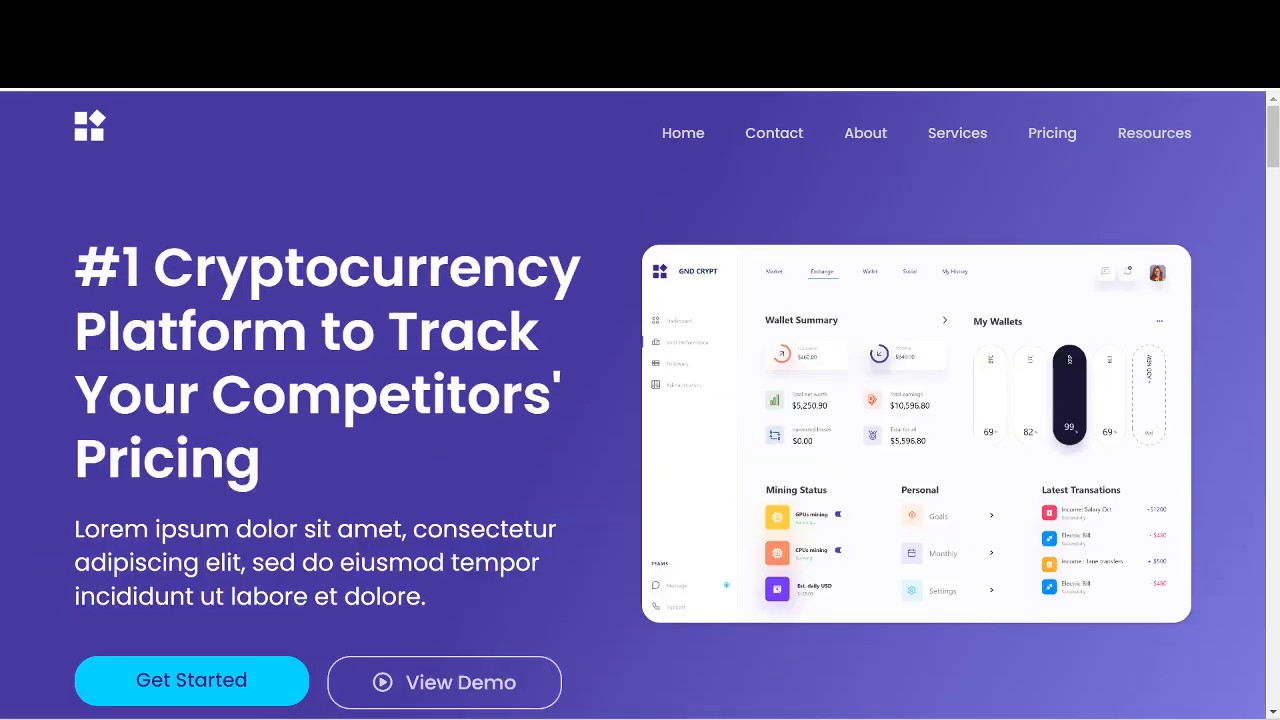
click(500, 13)
Step: Find and apply the squeeze page template headed "Do you want your baby to sleep well at night?"
scroll(677, 343, down, 5)
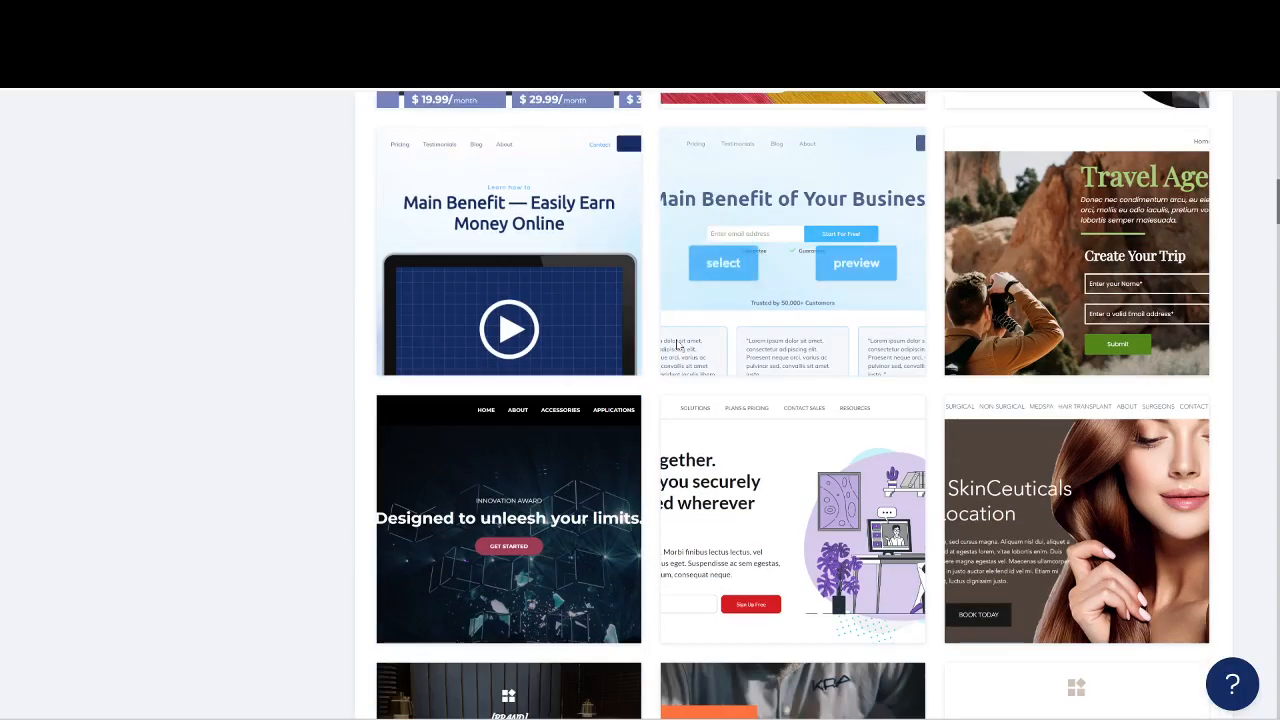
scroll(677, 343, down, 8)
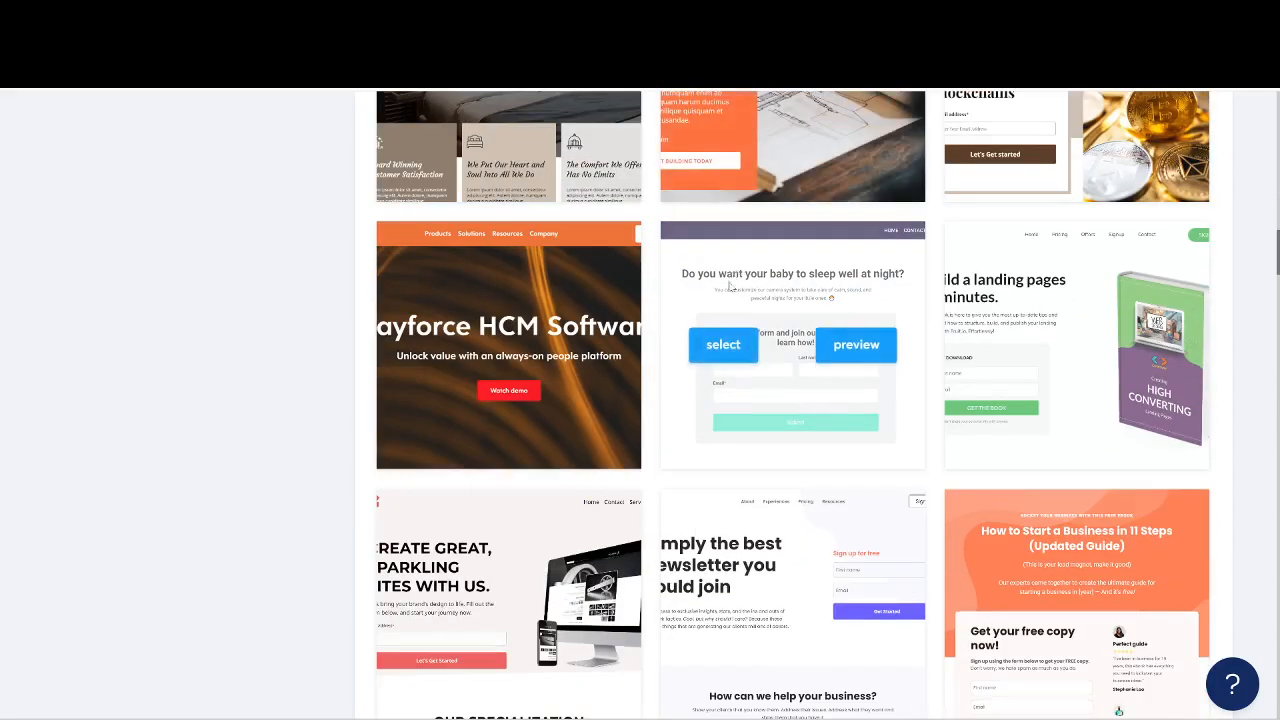
click(838, 345)
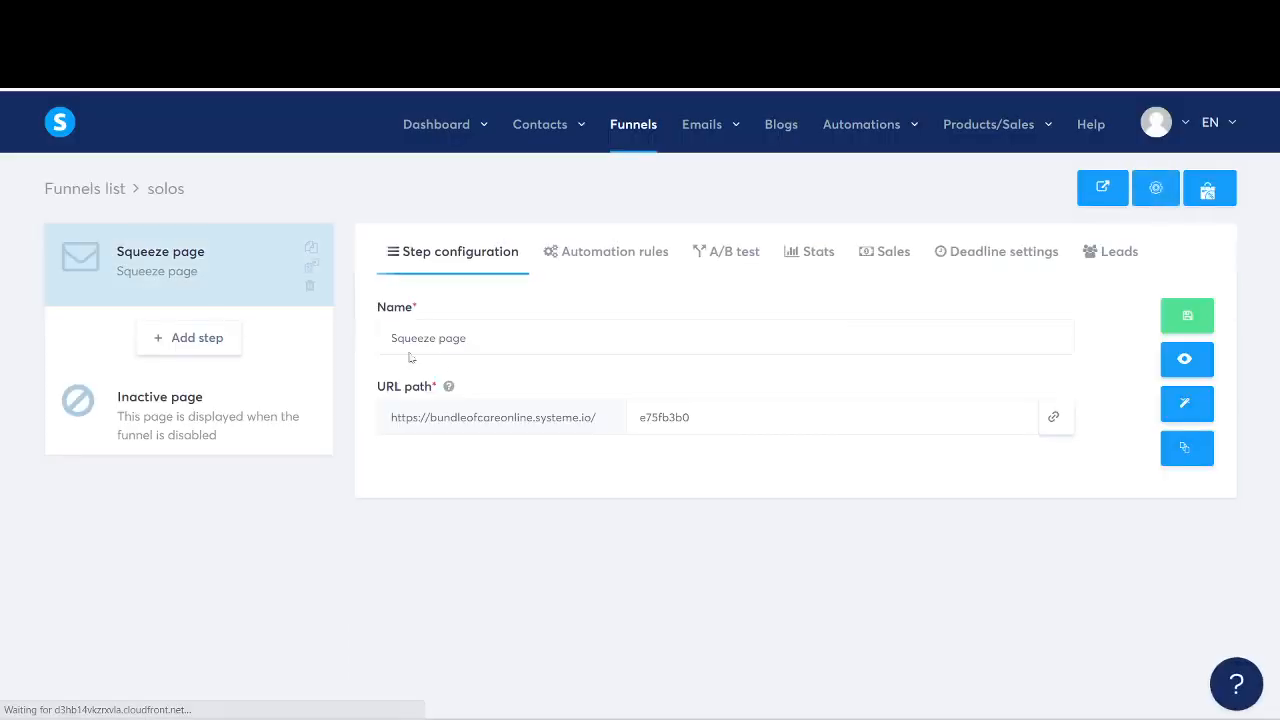
Step: Rename the squeeze page step as Registration Page, set its URL path to register-now, and save it
drag(478, 339, 366, 341)
text(R)
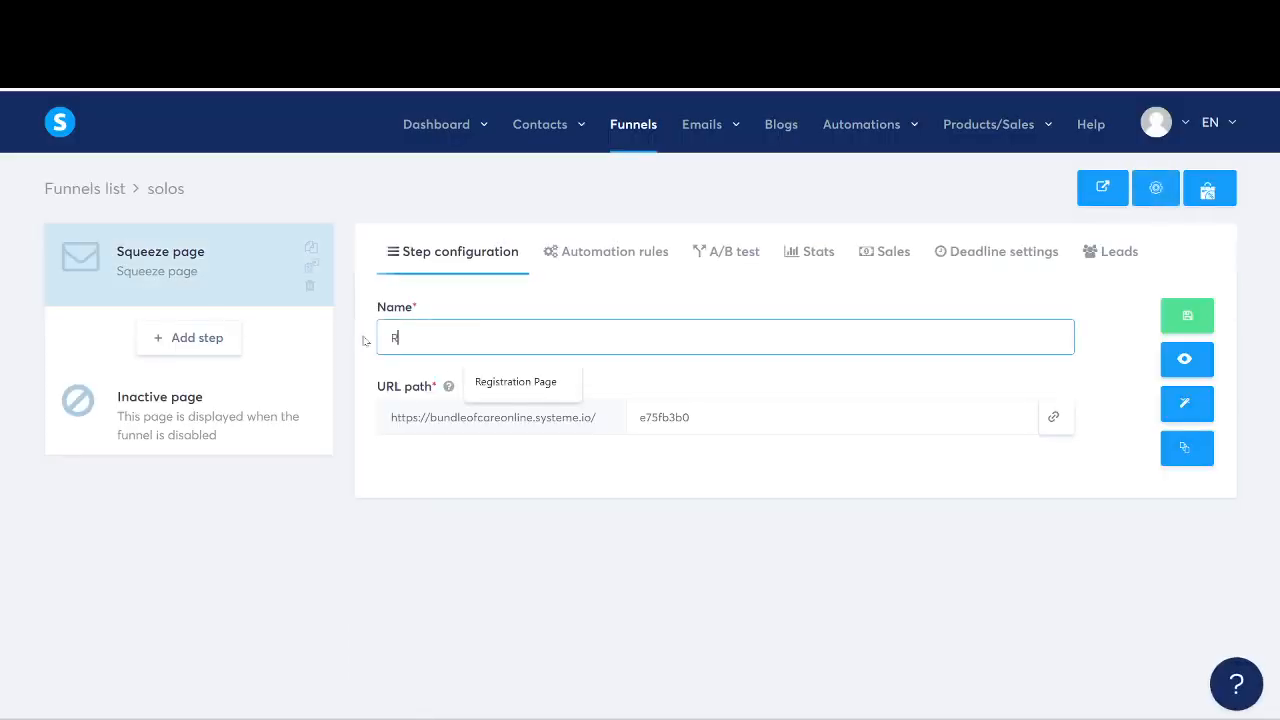
text(e)
key(Down)
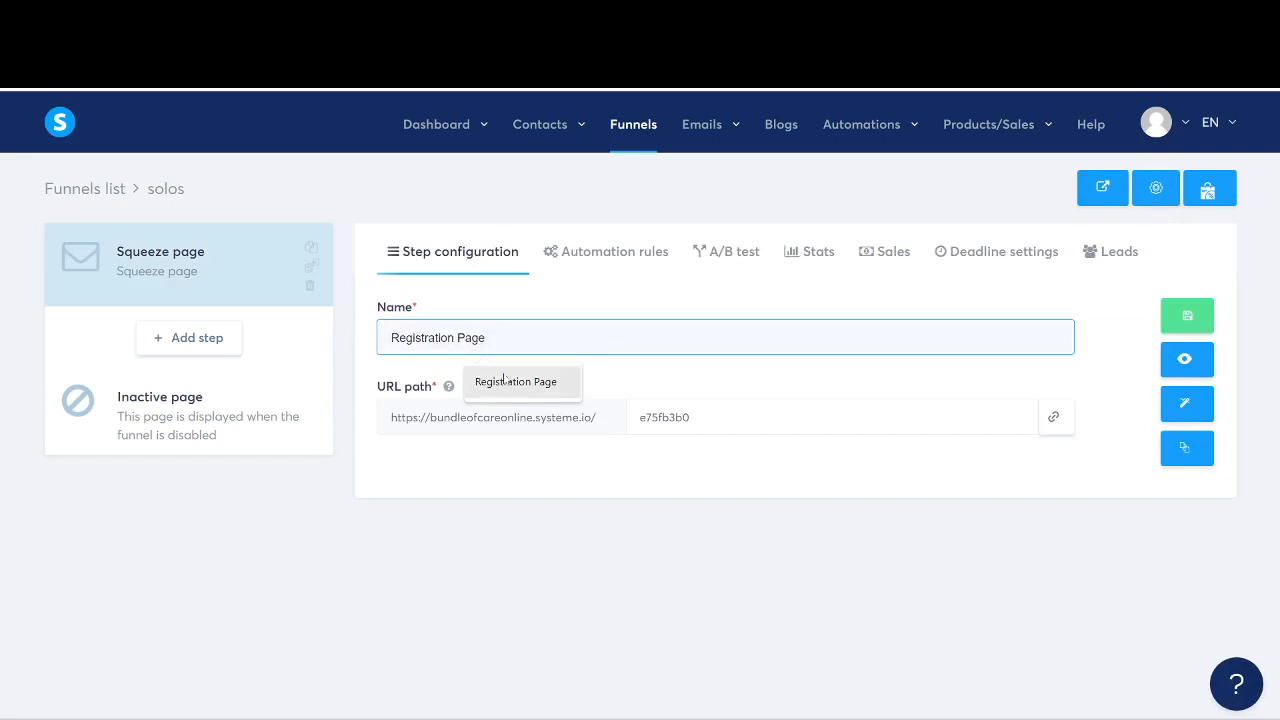
key(Return)
key(Tab)
key(ctrl+a)
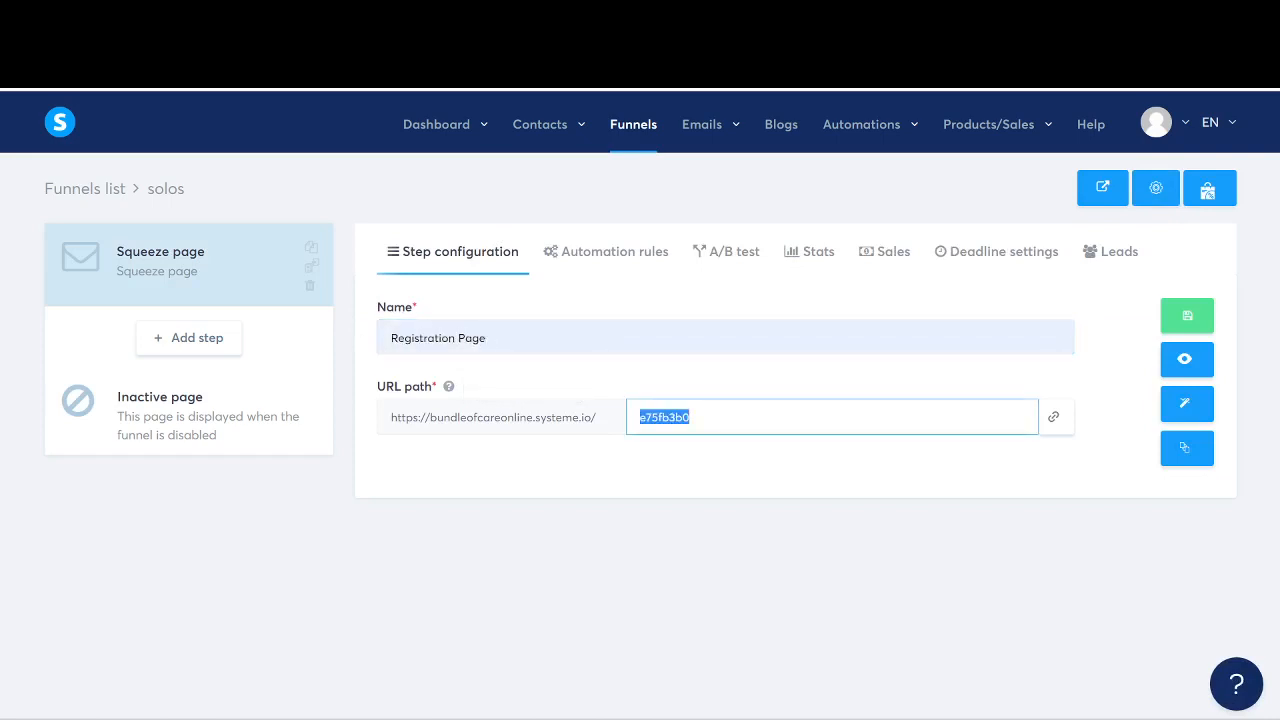
text(register-now)
click(1180, 321)
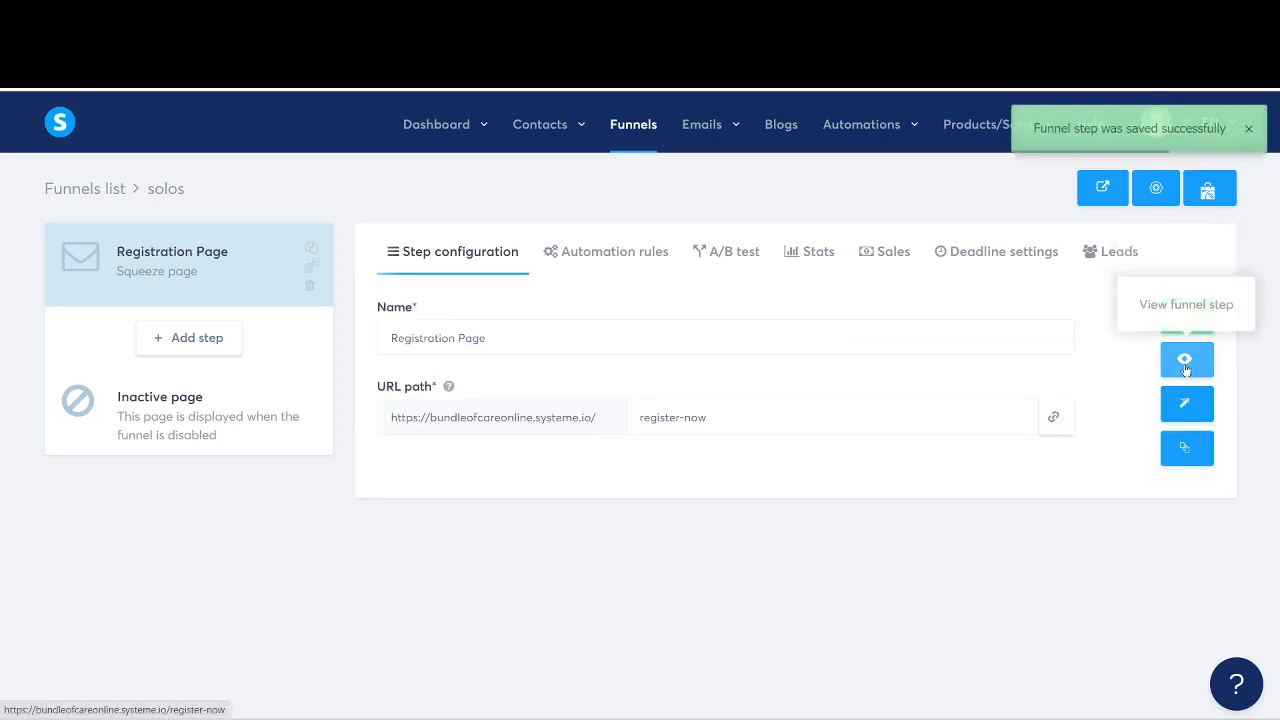
Step: View the live registration page, then open it in the page editor and delete the header navigation section
click(1185, 362)
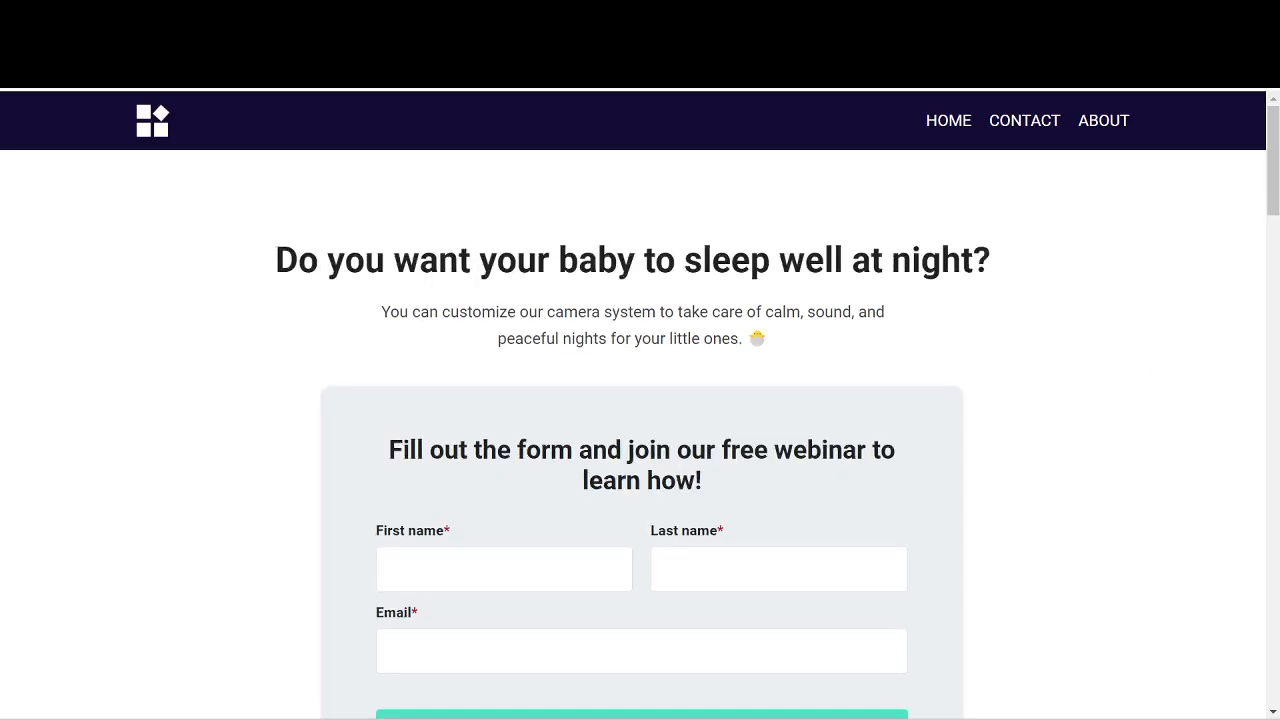
click(680, 14)
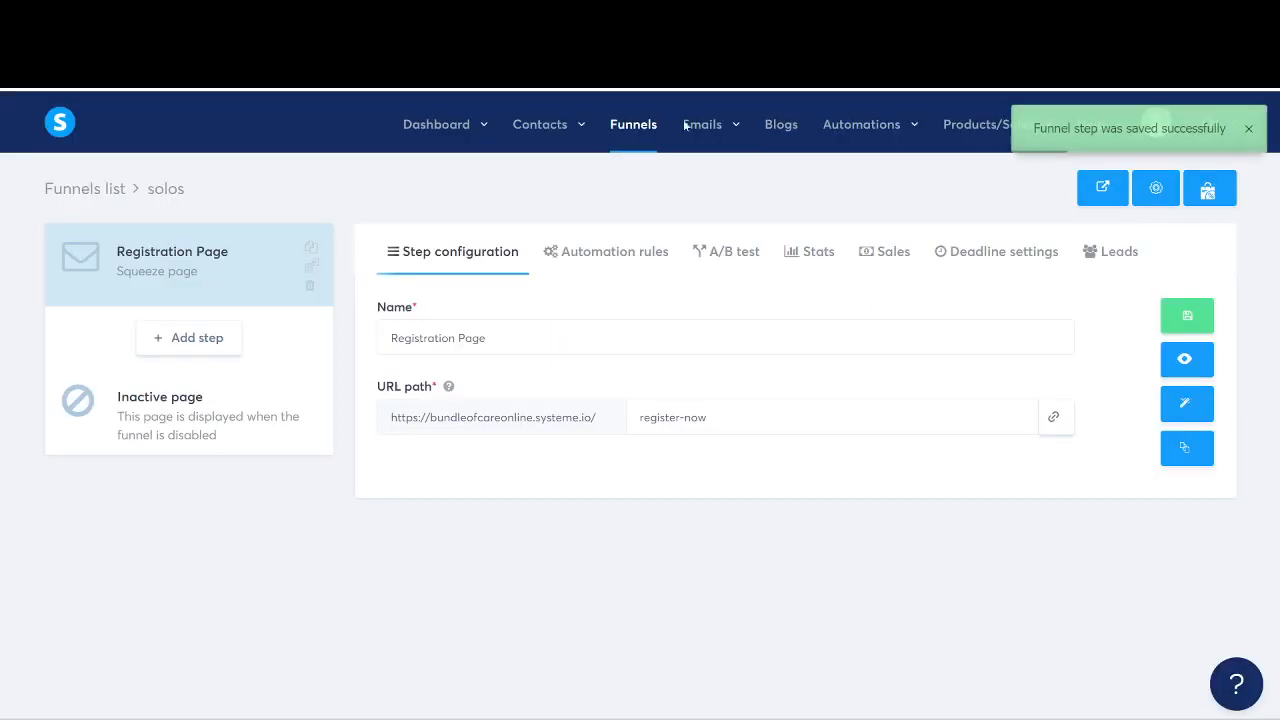
click(1185, 412)
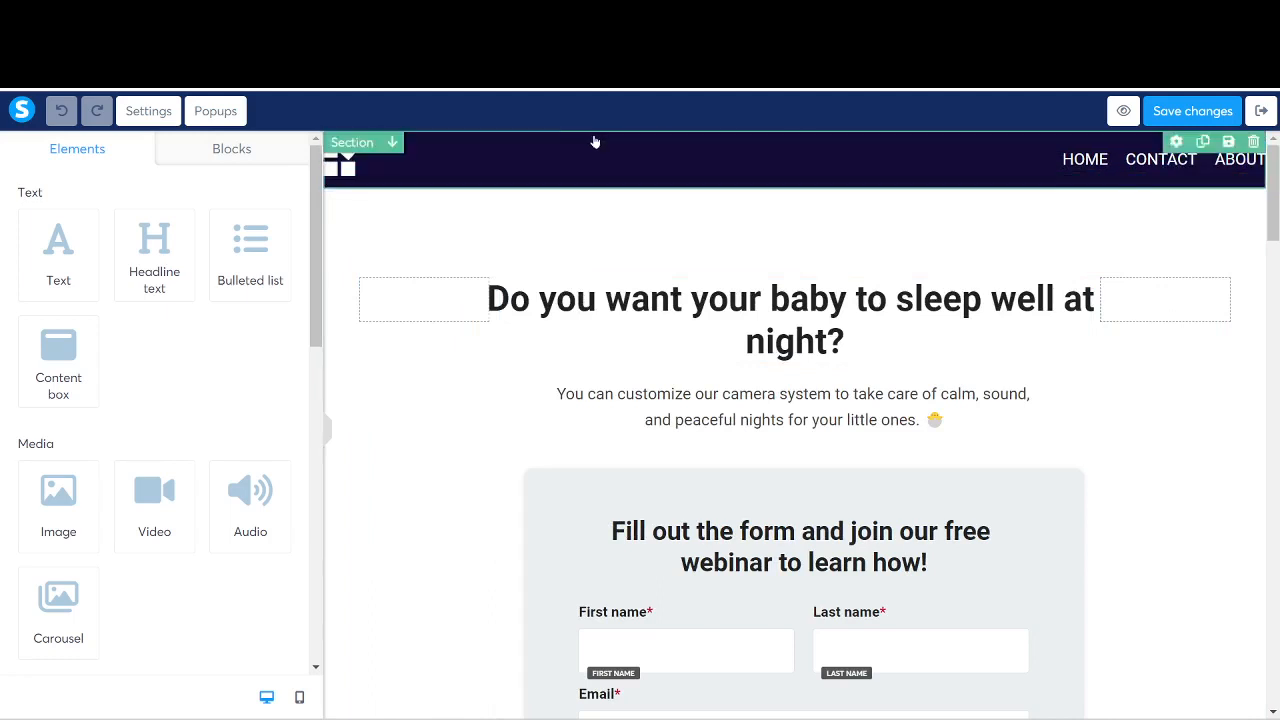
click(1256, 141)
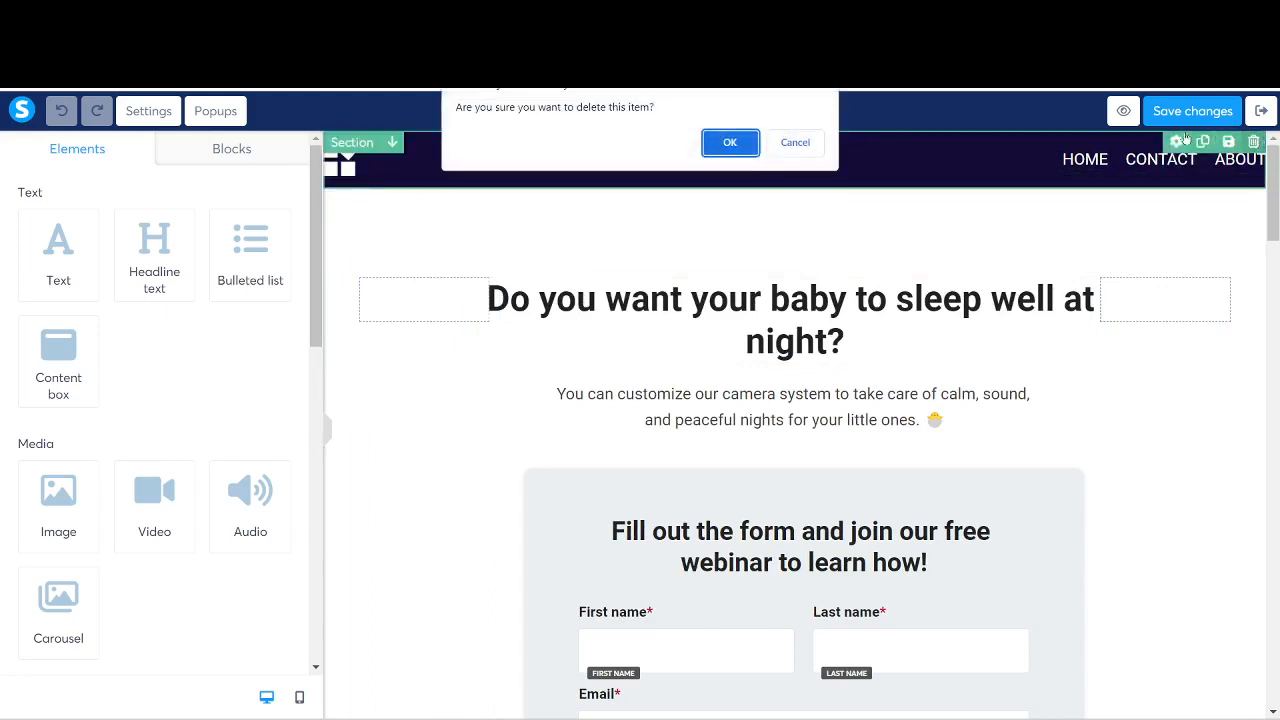
click(715, 144)
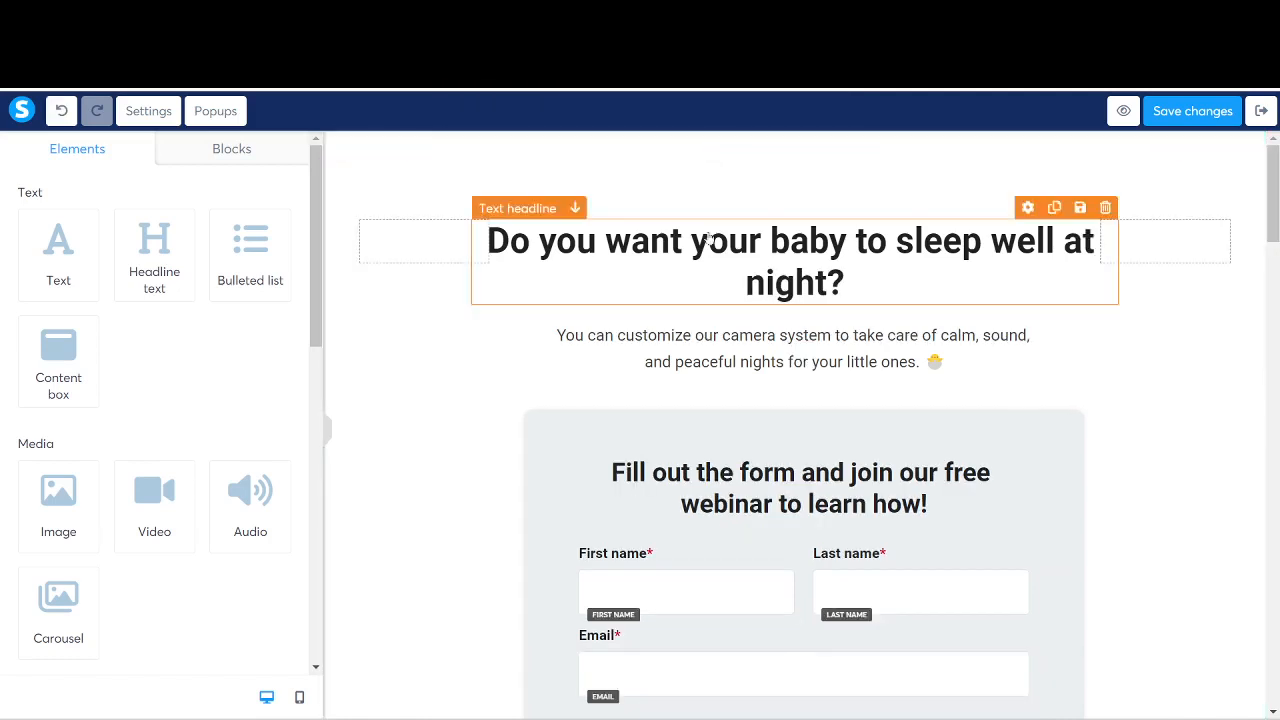
Step: Change the main headline to read "Do you want to have an automated online business that generates money for you while you sleep?"
click(827, 283)
drag(845, 283, 690, 241)
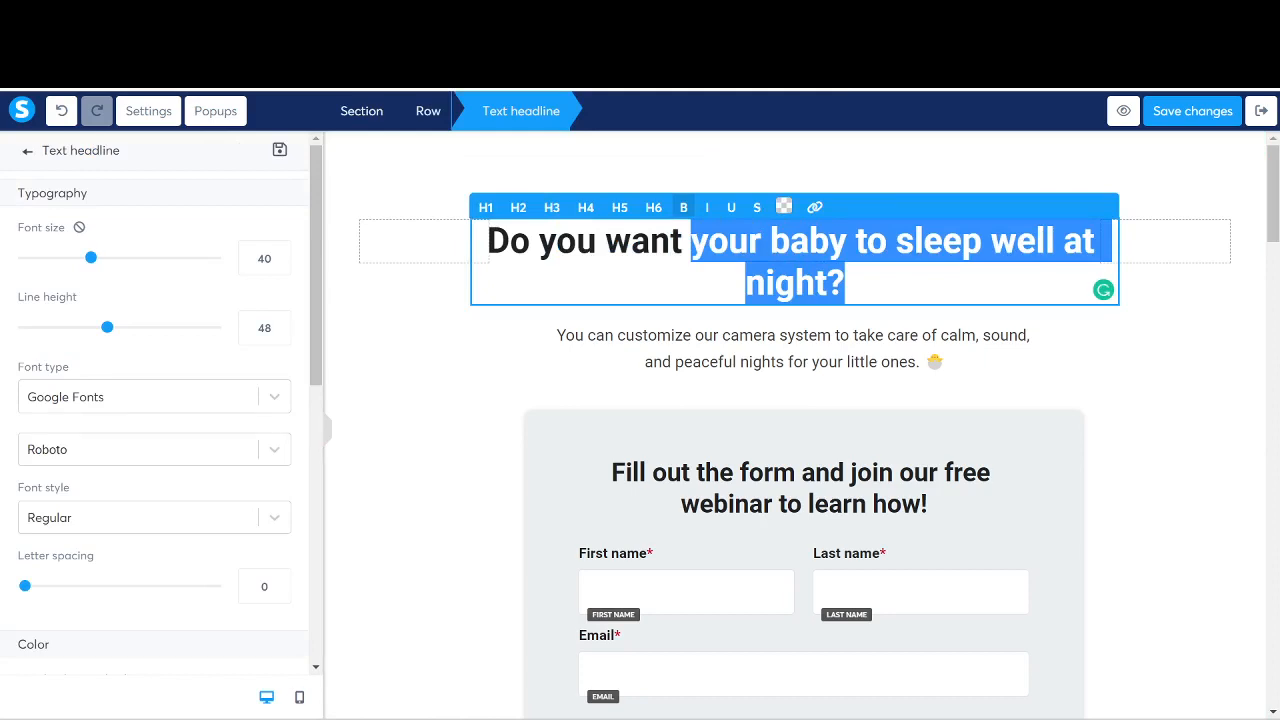
text(tp)
key(BackSpace)
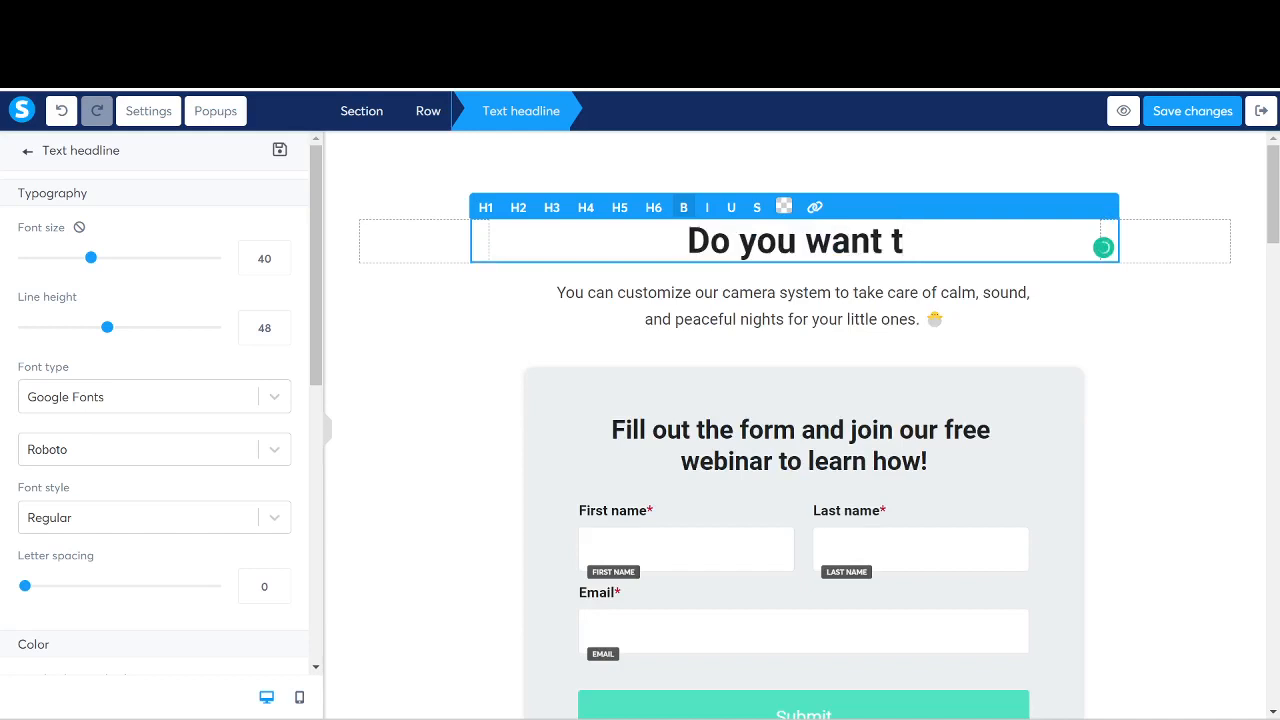
text(o cre)
key(BackSpace)
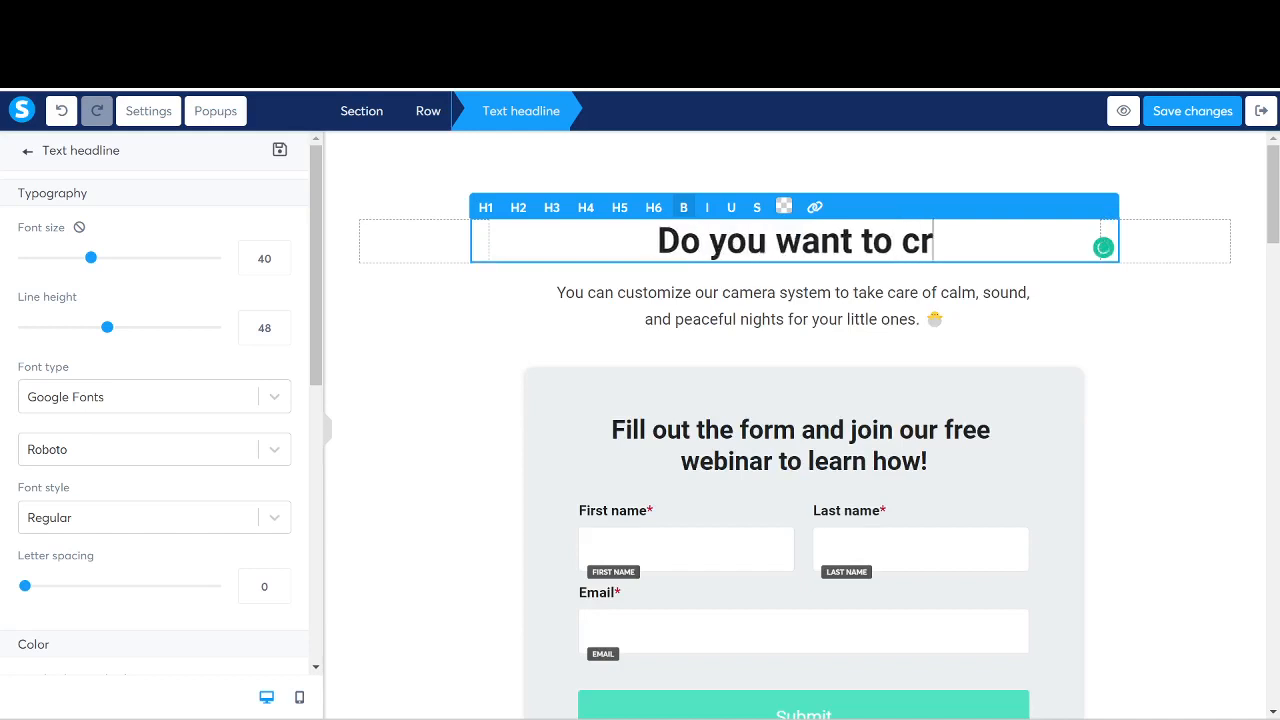
key(BackSpace)
key(BackSpace)
text(have a)
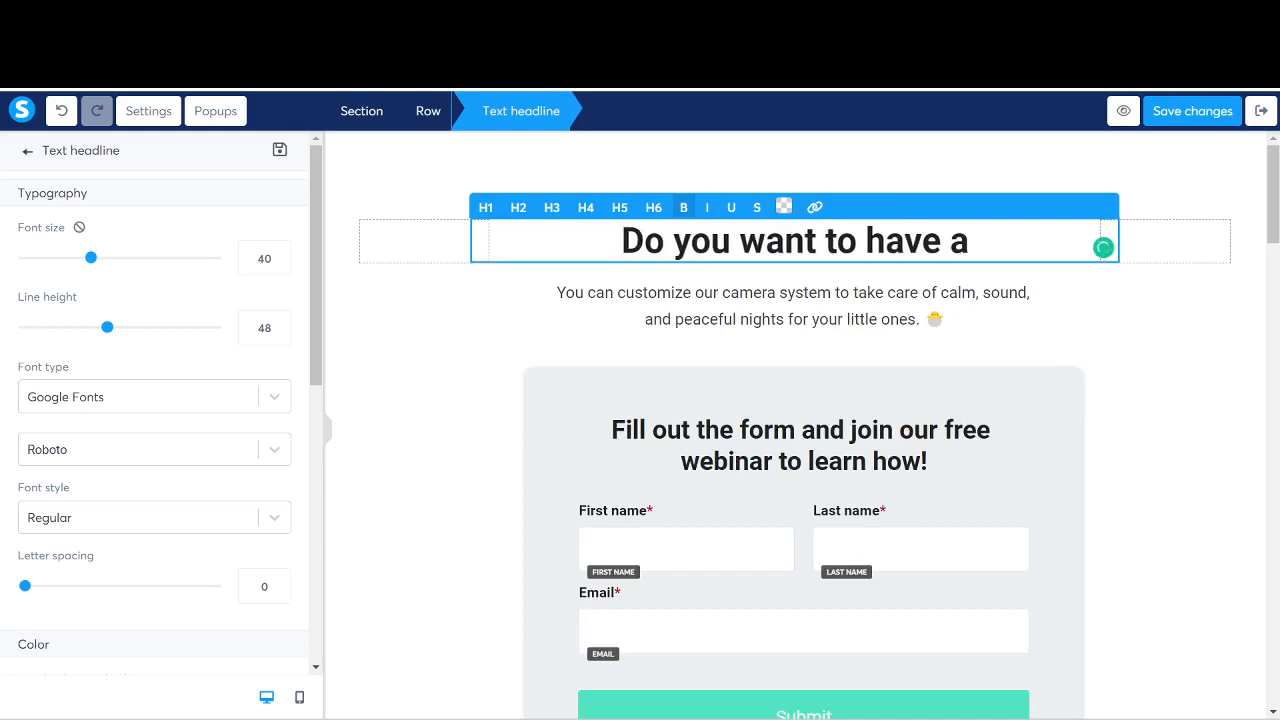
text(n automated onlin)
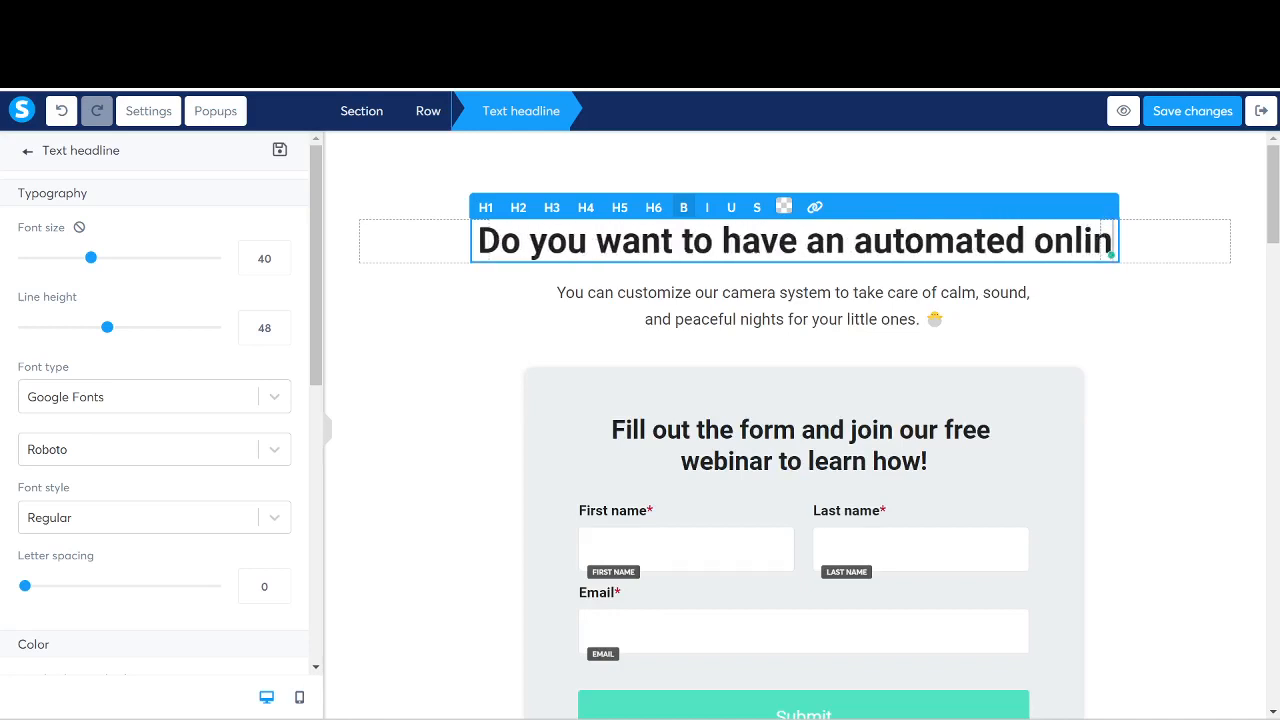
text(e business tha)
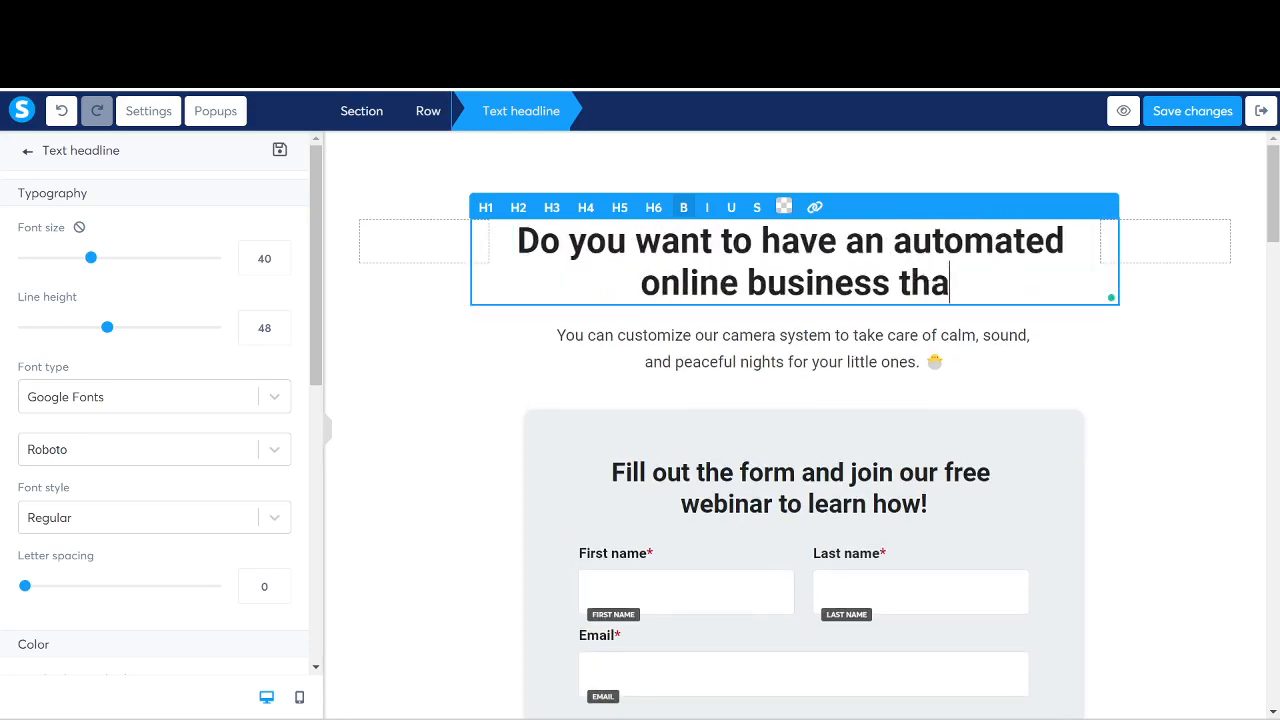
text(t he)
key(BackSpace)
key(BackSpace)
text(genr)
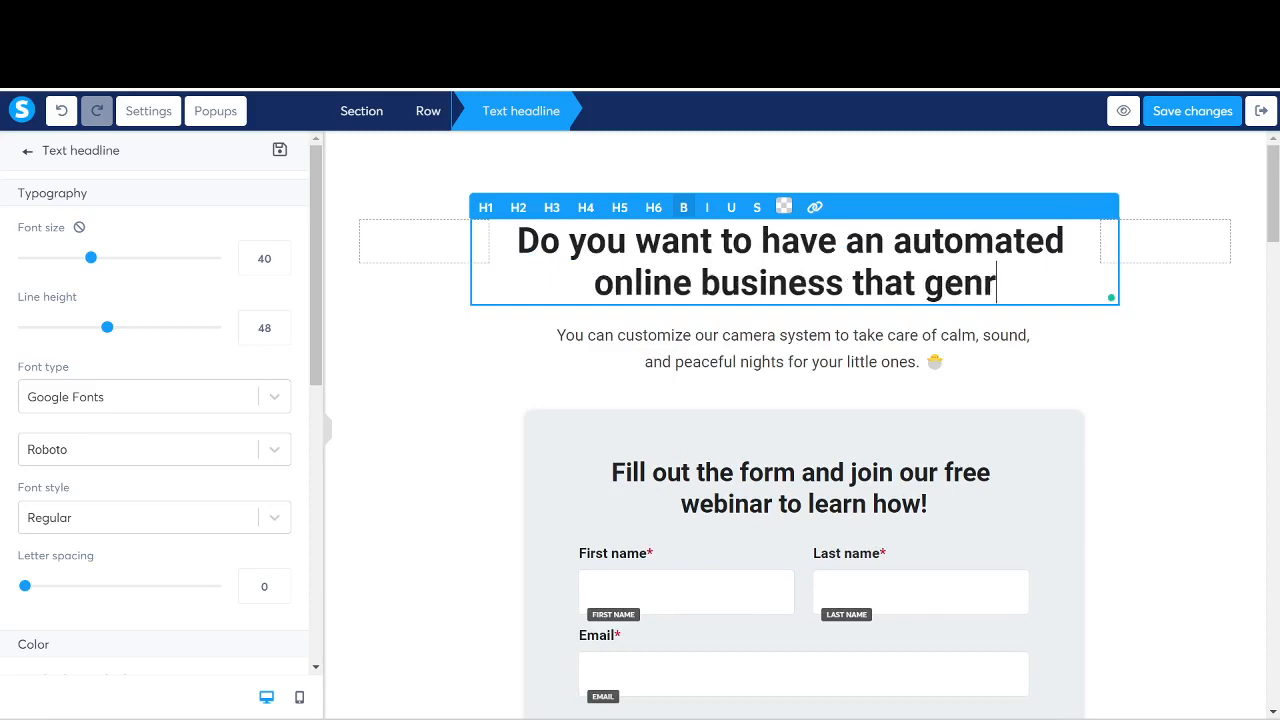
text(ate)
key(BackSpace)
key(BackSpace)
key(BackSpace)
key(BackSpace)
text(e)
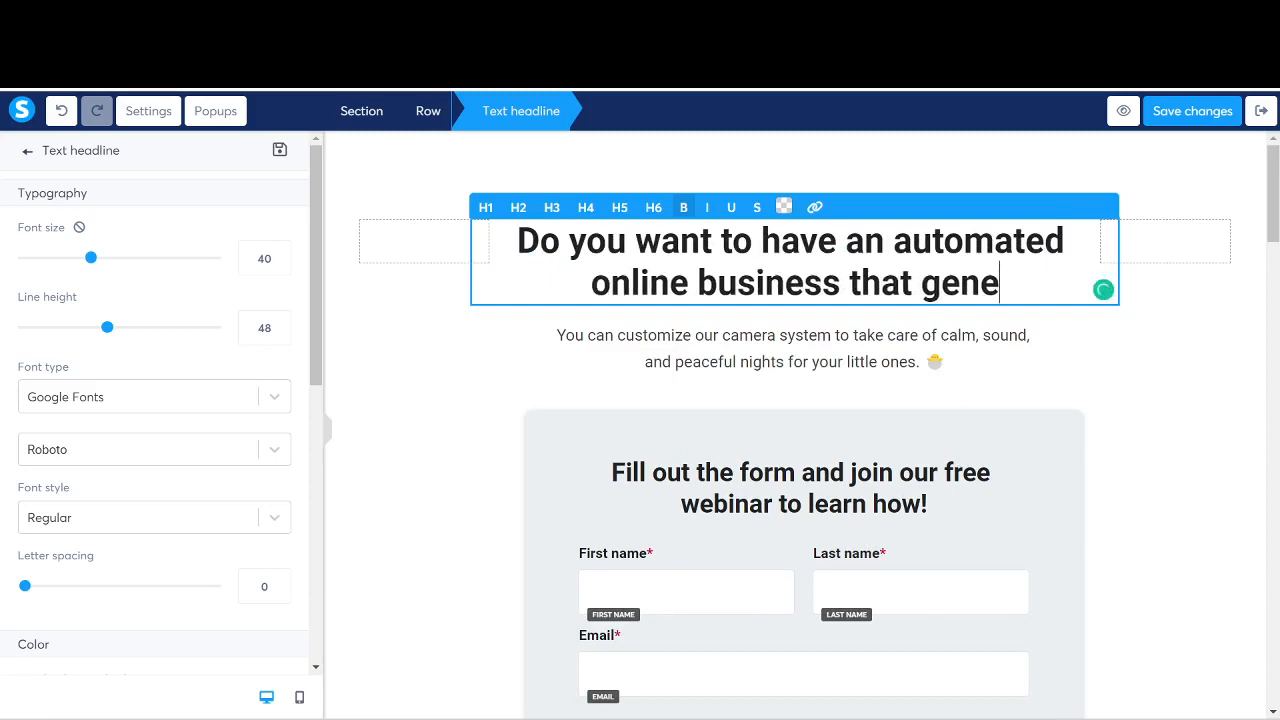
text(rates consiste)
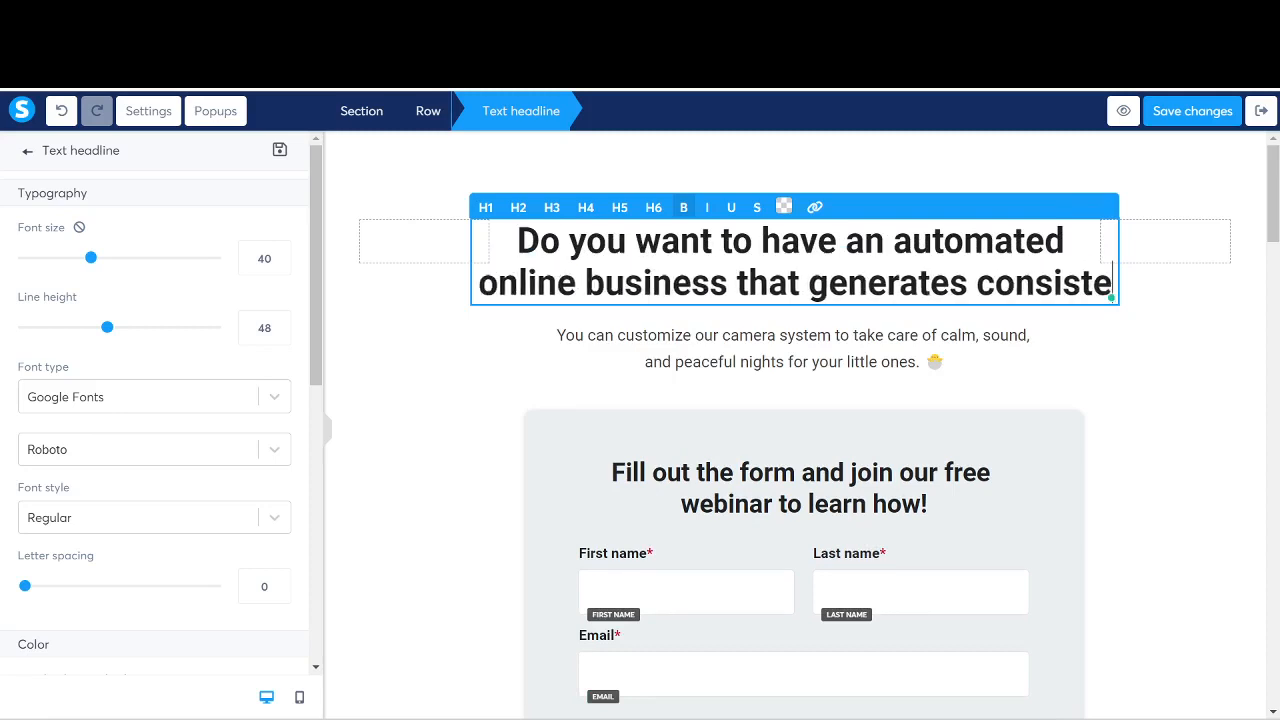
text(nt)
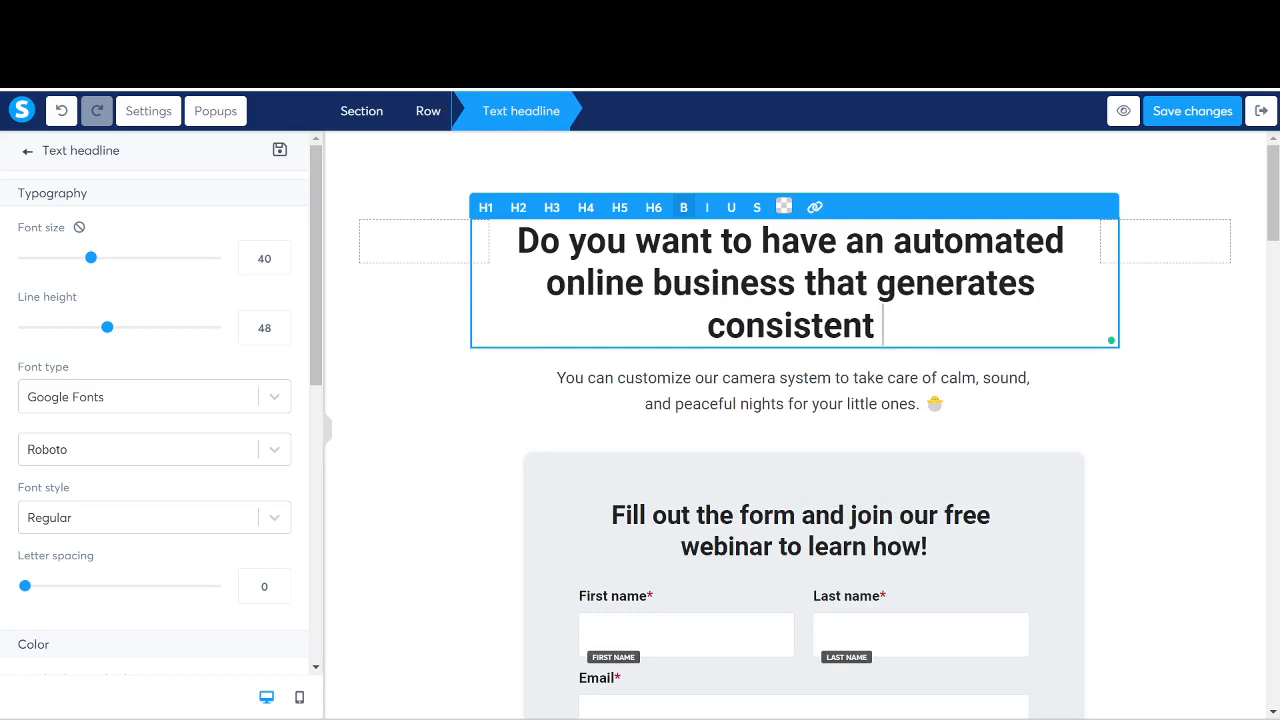
key(BackSpace)
key(BackSpace)
key(BackSpace)
key(BackSpace)
key(BackSpace)
key(BackSpace)
key(BackSpace)
key(BackSpace)
key(BackSpace)
key(BackSpace)
key(BackSpace)
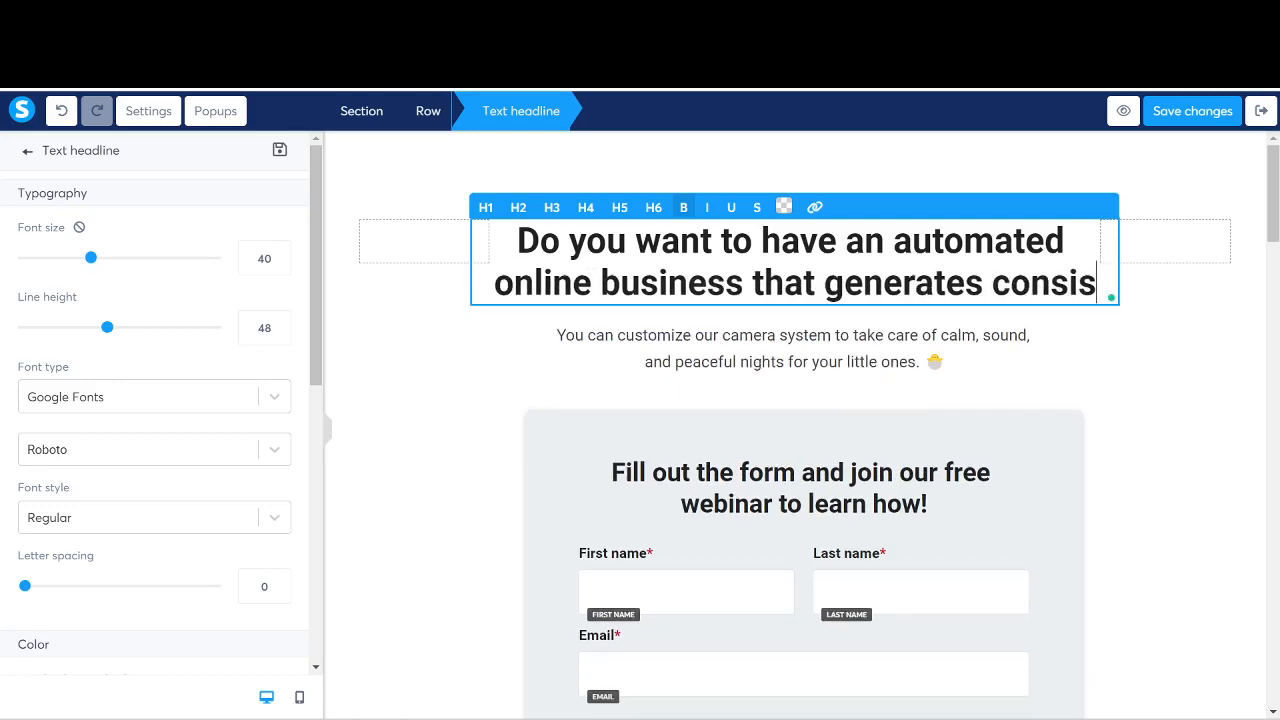
text(mo)
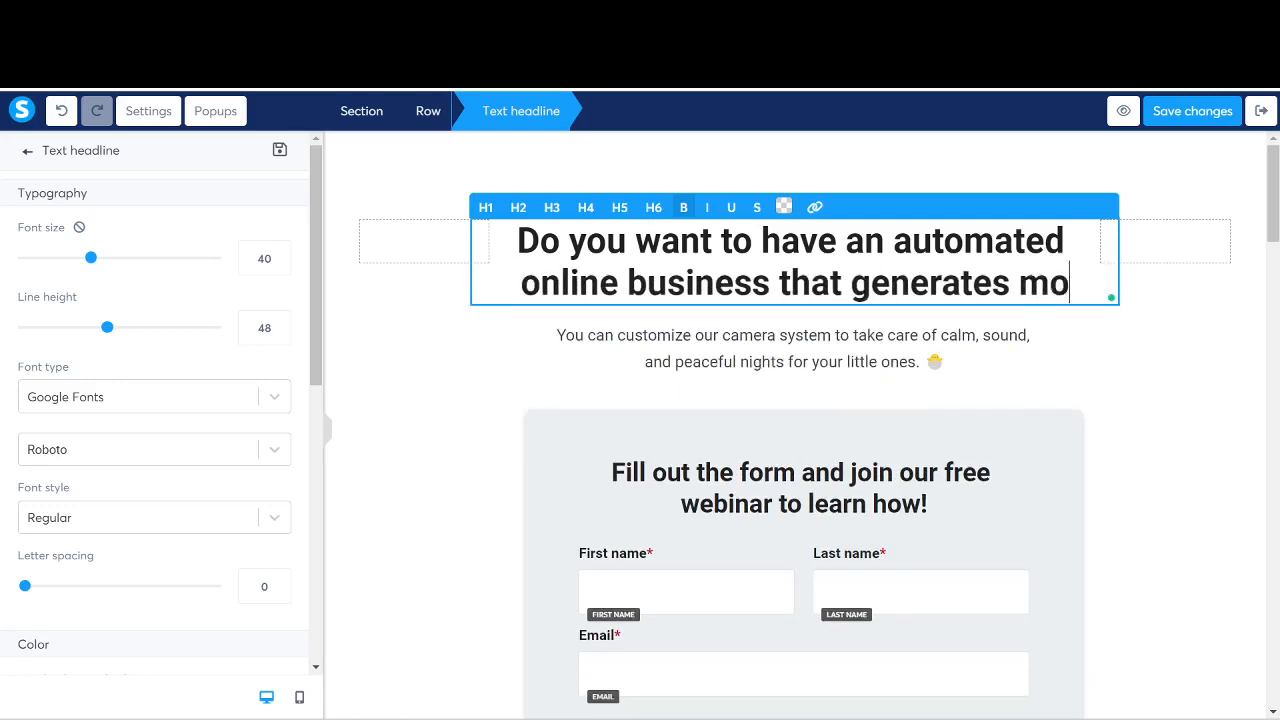
text(ney for you while you slepp)
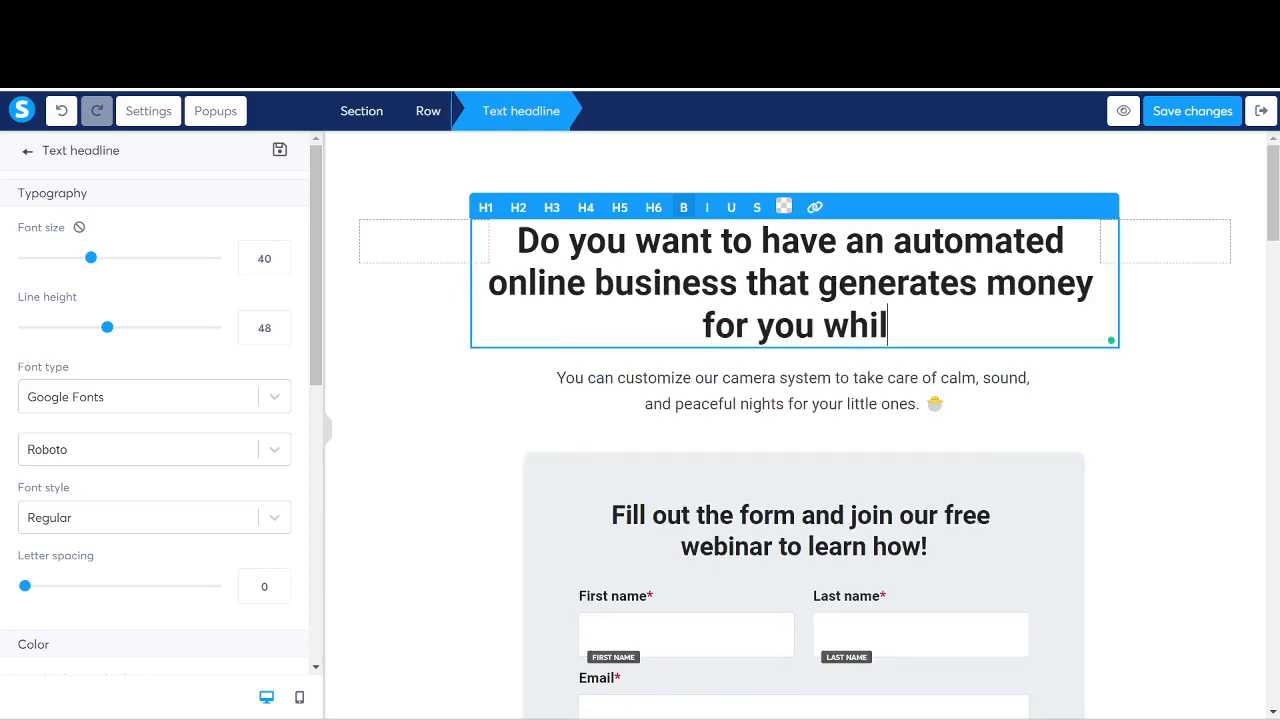
key(BackSpace)
key(BackSpace)
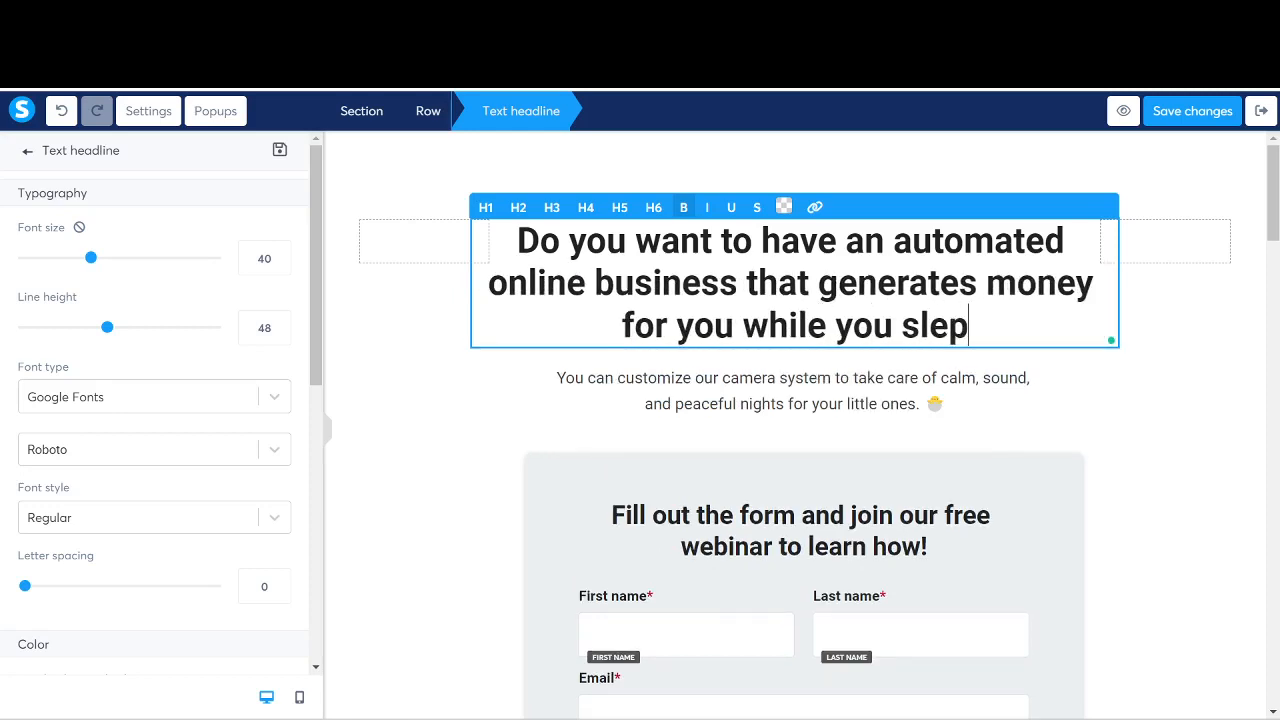
text(ep?)
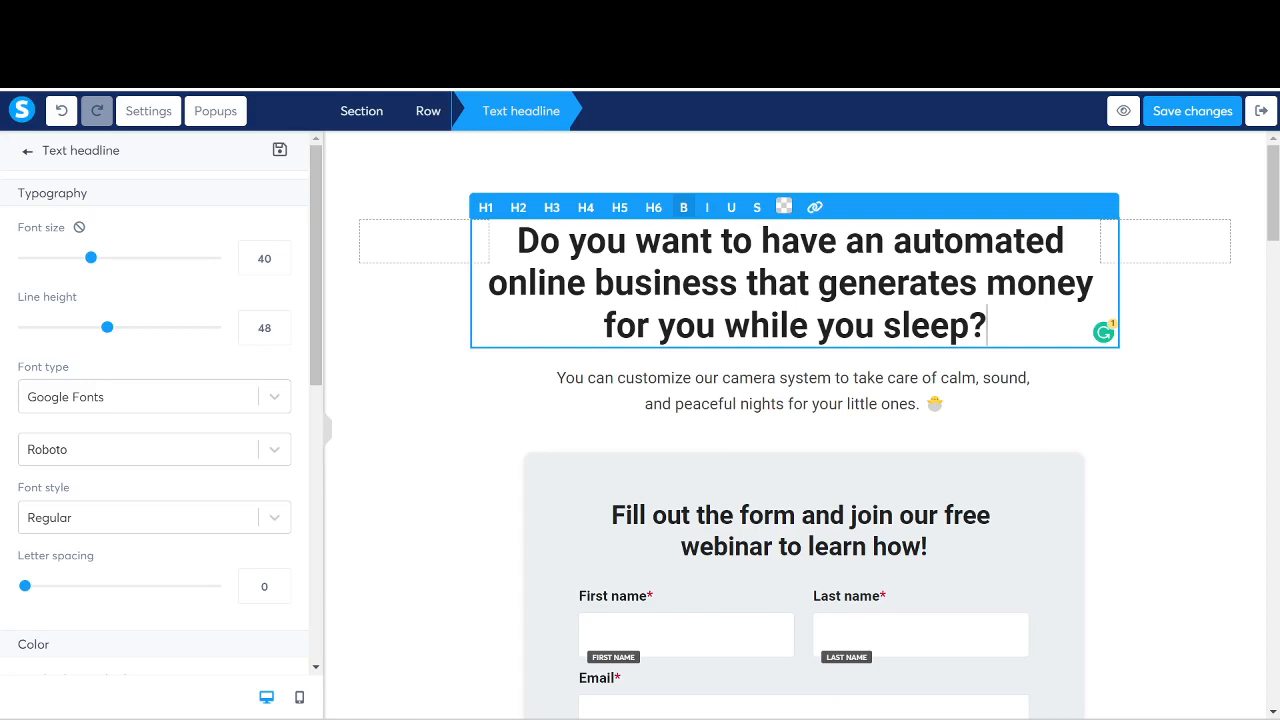
Step: Colour the words "for you while you sleep?" in the main headline bright red
key(shift+Left)
key(shift+Left)
key(shift+Left)
key(shift+Left)
key(shift+Left)
key(shift+Left)
key(shift+Left)
key(shift+Left)
key(shift+Left)
key(shift+Left)
key(shift+Left)
key(shift+Left)
key(shift+Left)
key(shift+Left)
key(shift+Left)
key(shift+Left)
key(shift+Left)
key(shift+Left)
key(shift+Left)
key(shift+Left)
key(shift+Left)
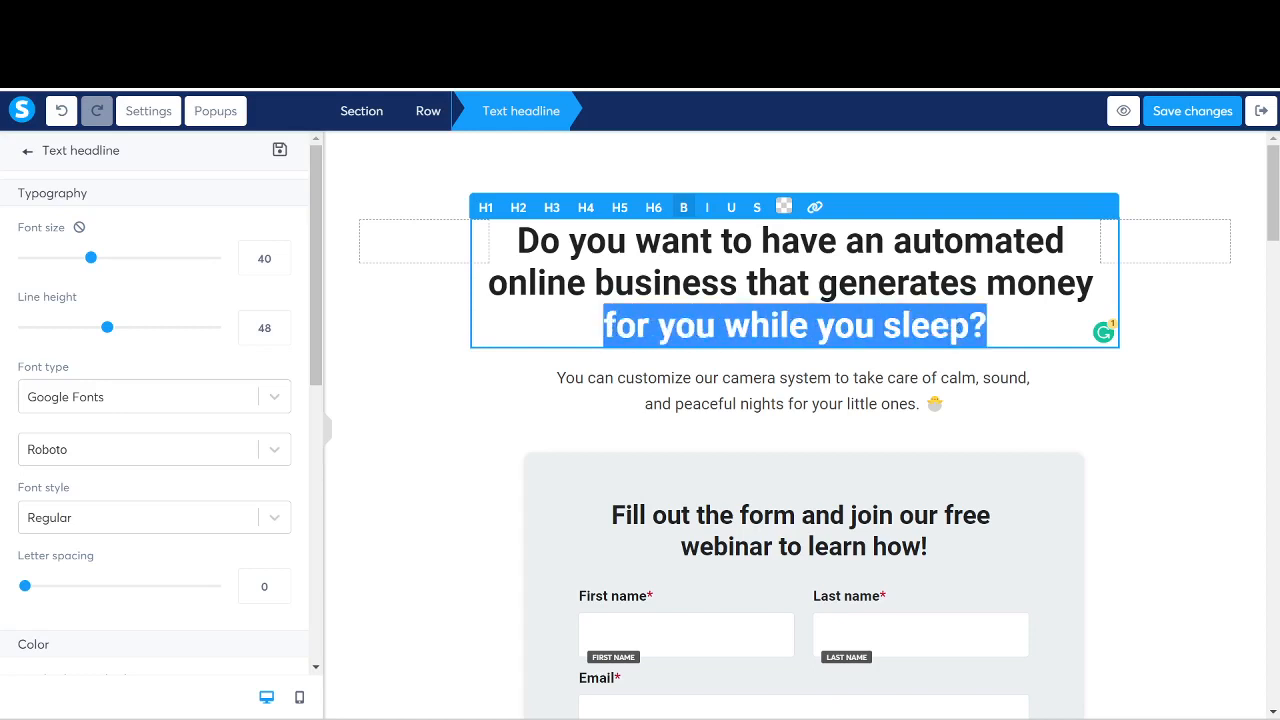
click(784, 207)
drag(806, 252, 955, 224)
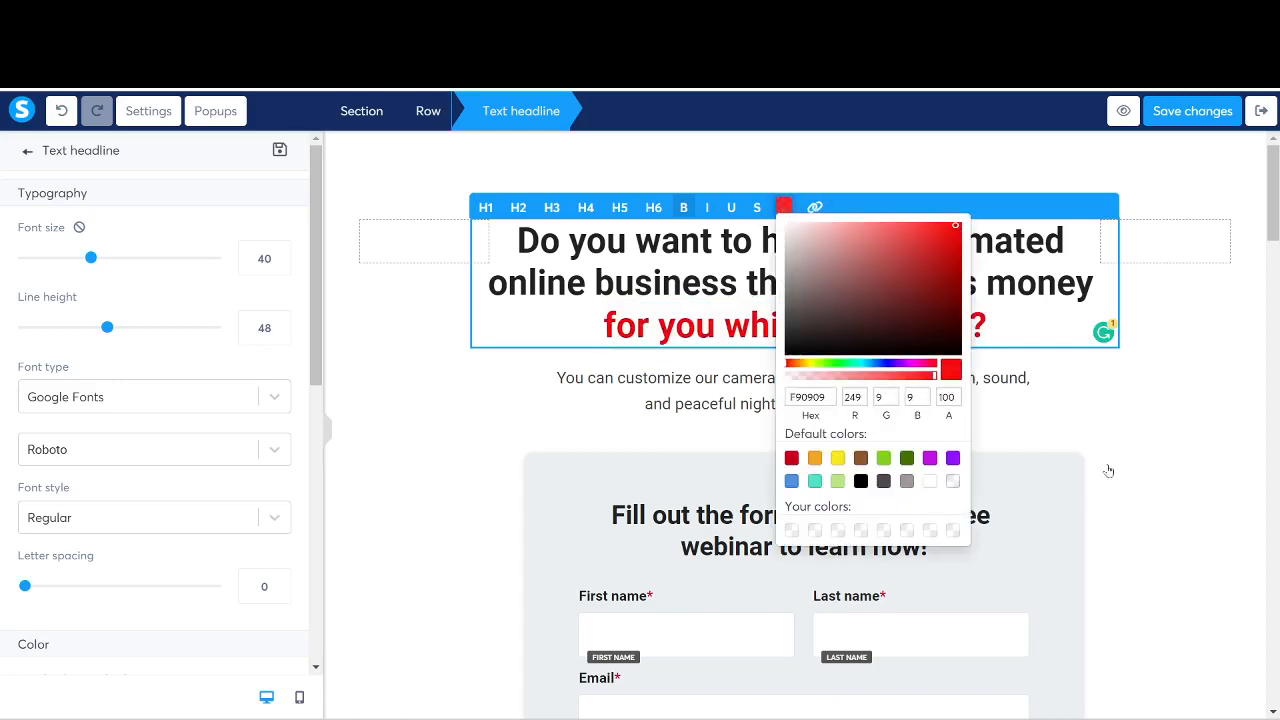
click(1125, 466)
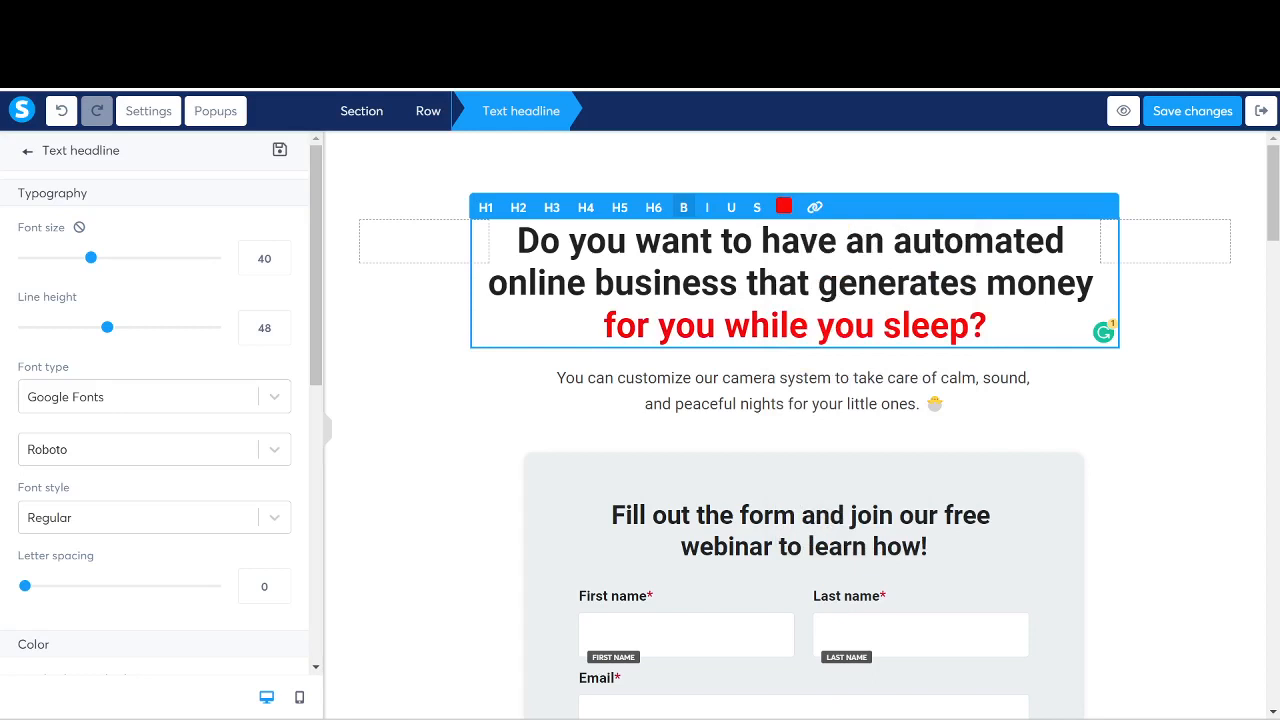
Step: Delete the camera system subheading text beneath the main headline and confirm the deletion
click(865, 397)
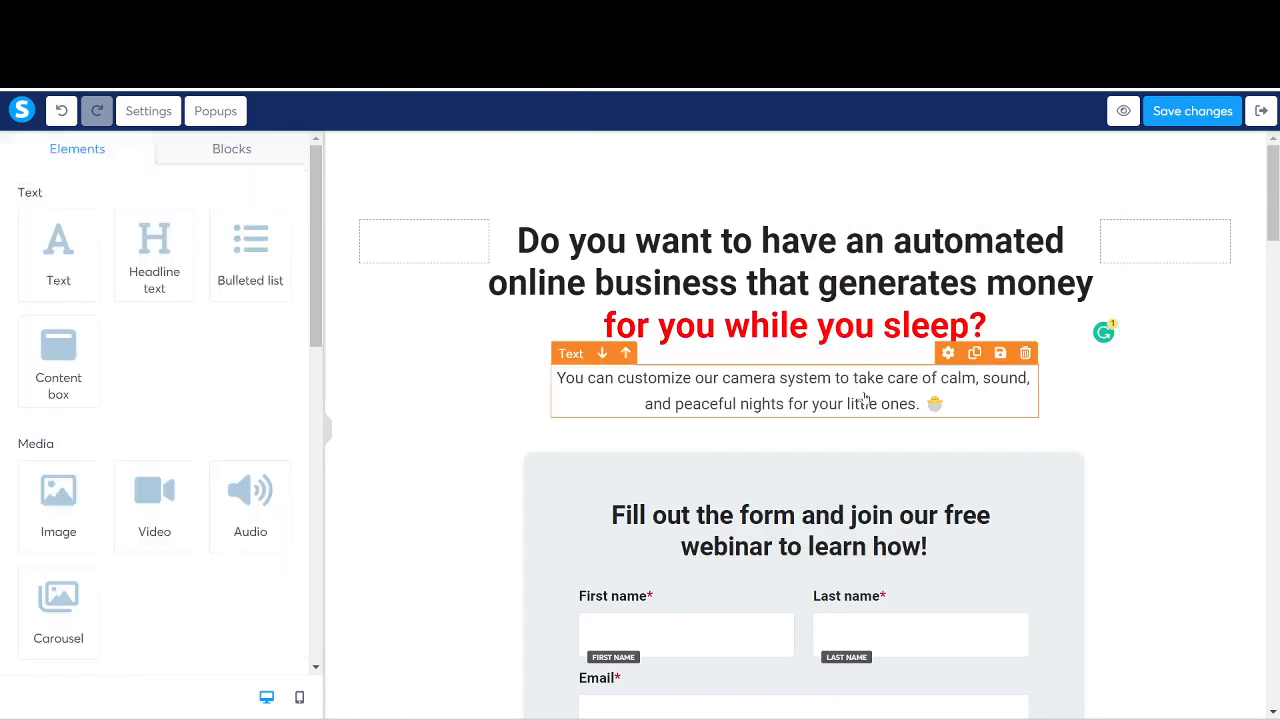
click(1025, 353)
click(738, 141)
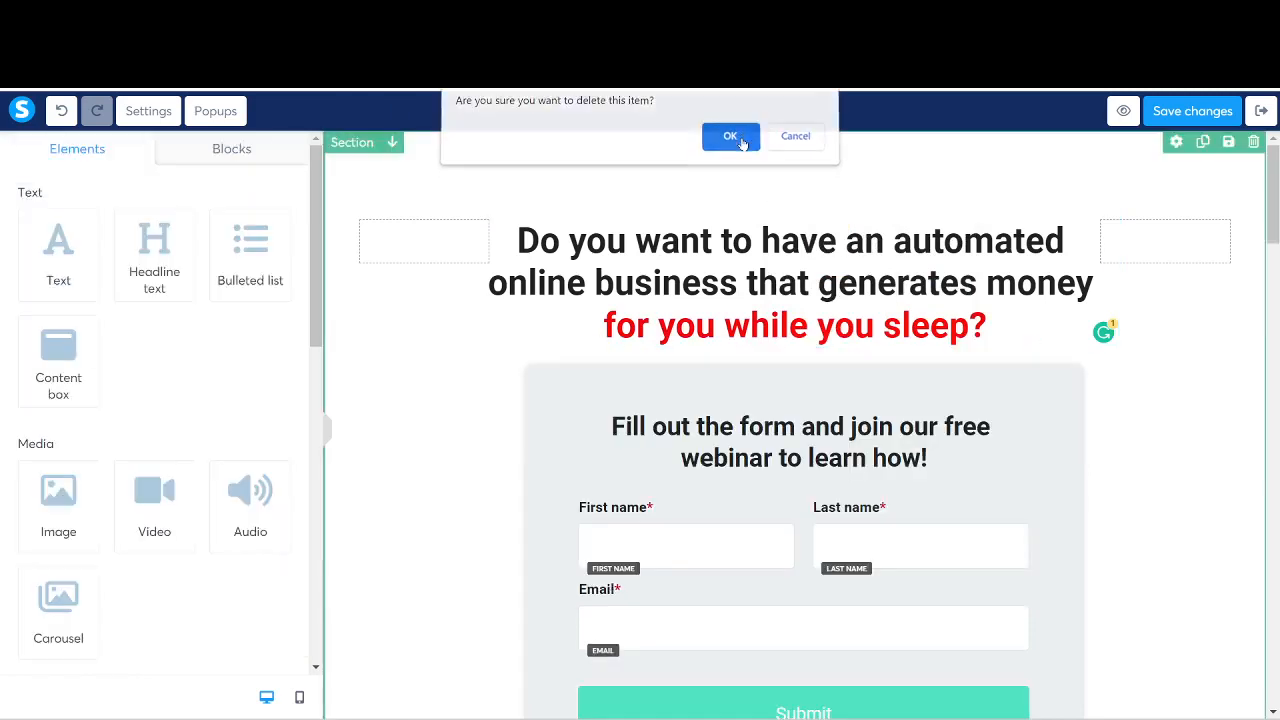
click(1190, 413)
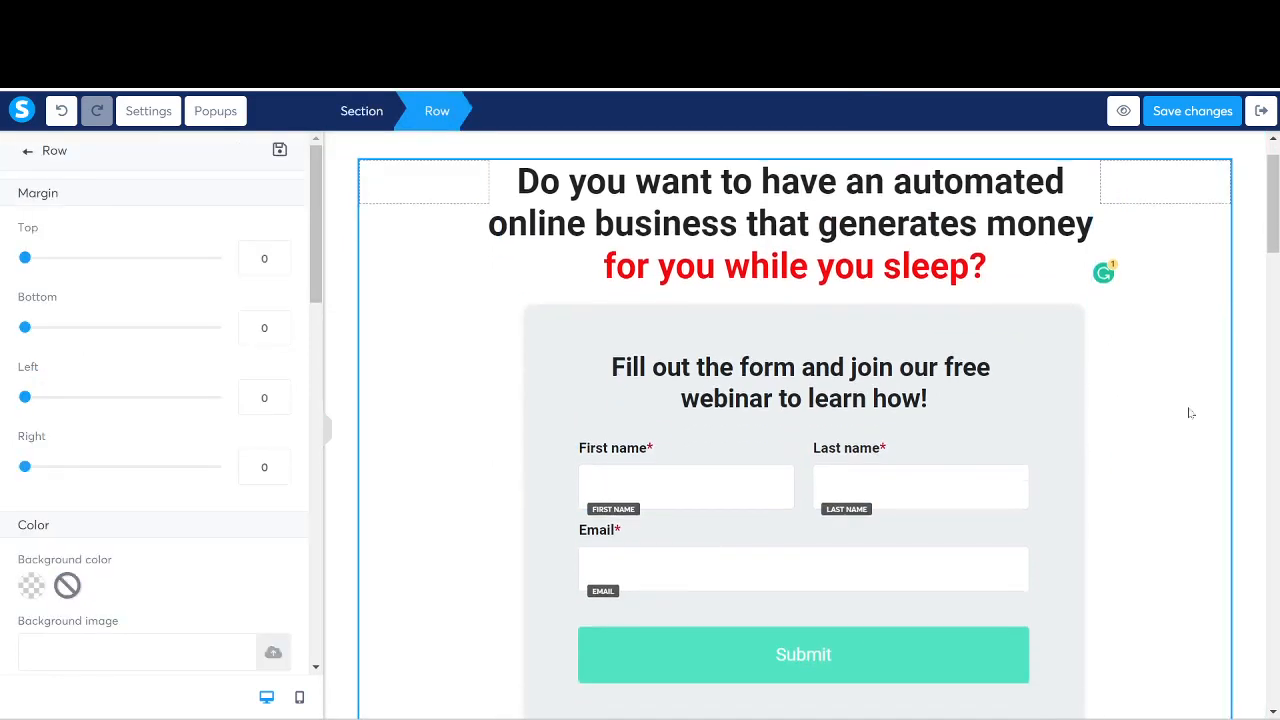
click(1246, 374)
Step: Delete the customer testimonial section and the "Still not sure if this actually works?" section below the registration form
scroll(1244, 376, down, 6)
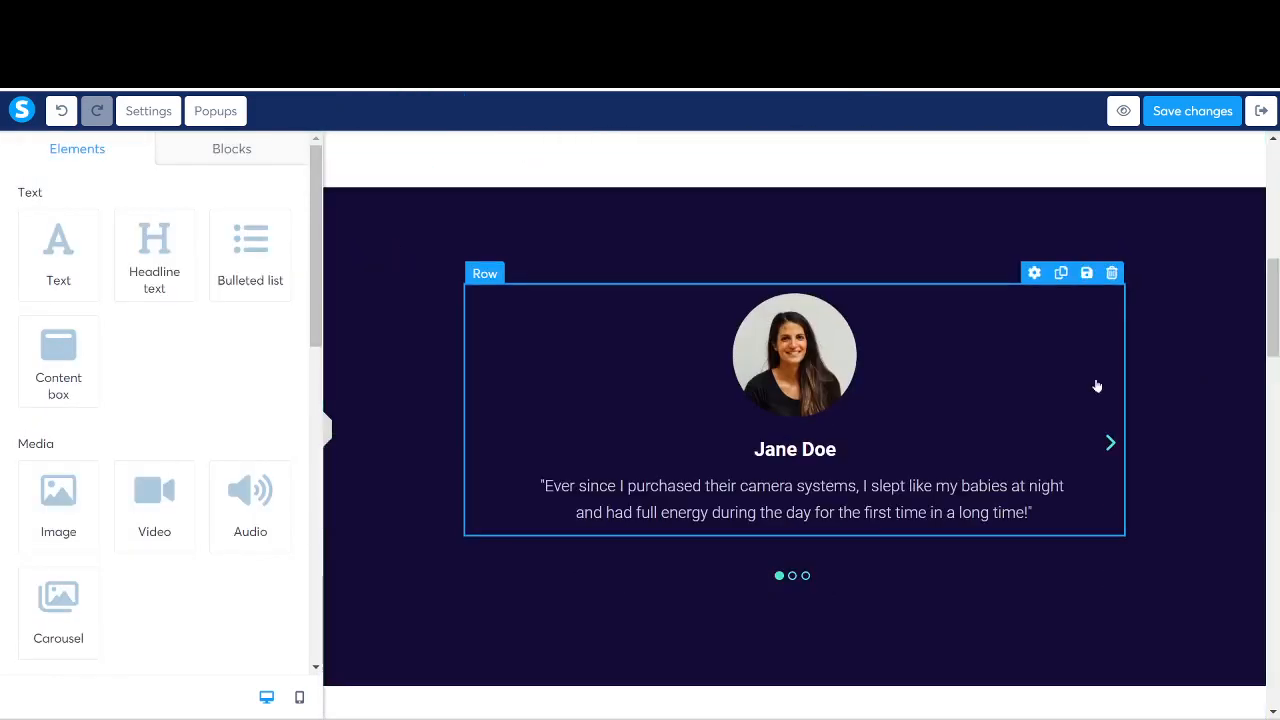
click(1253, 175)
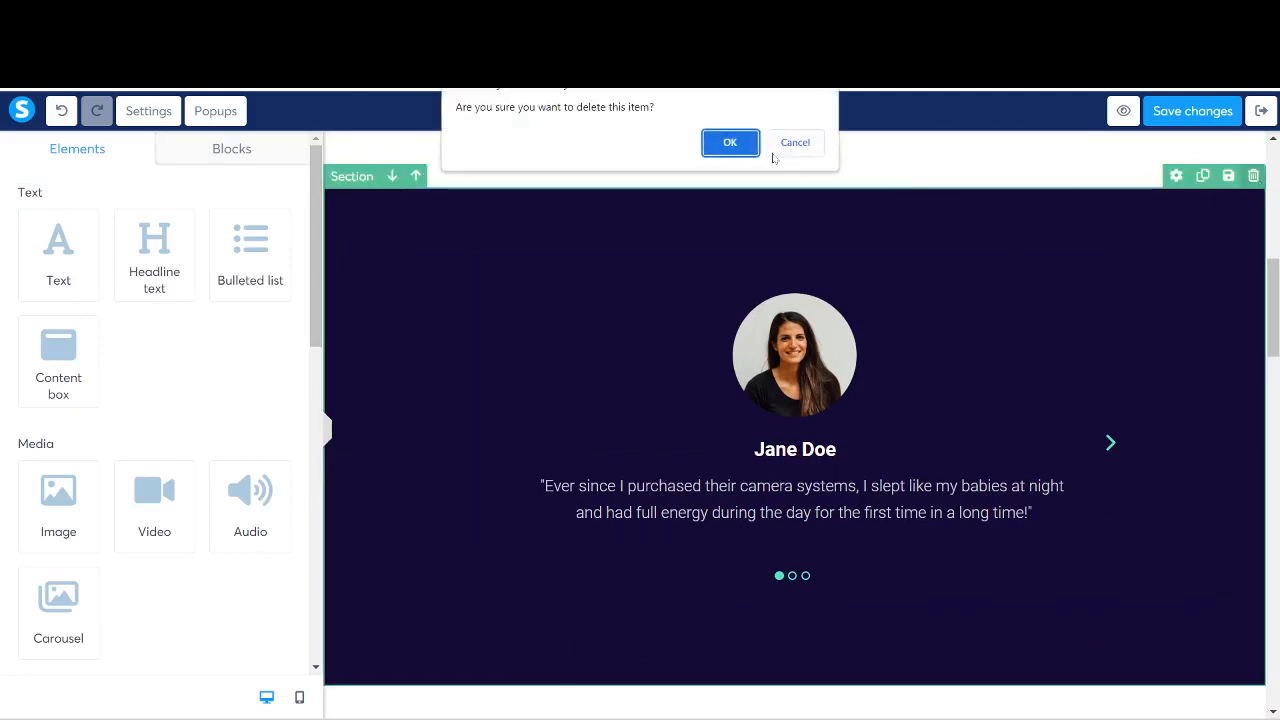
click(740, 140)
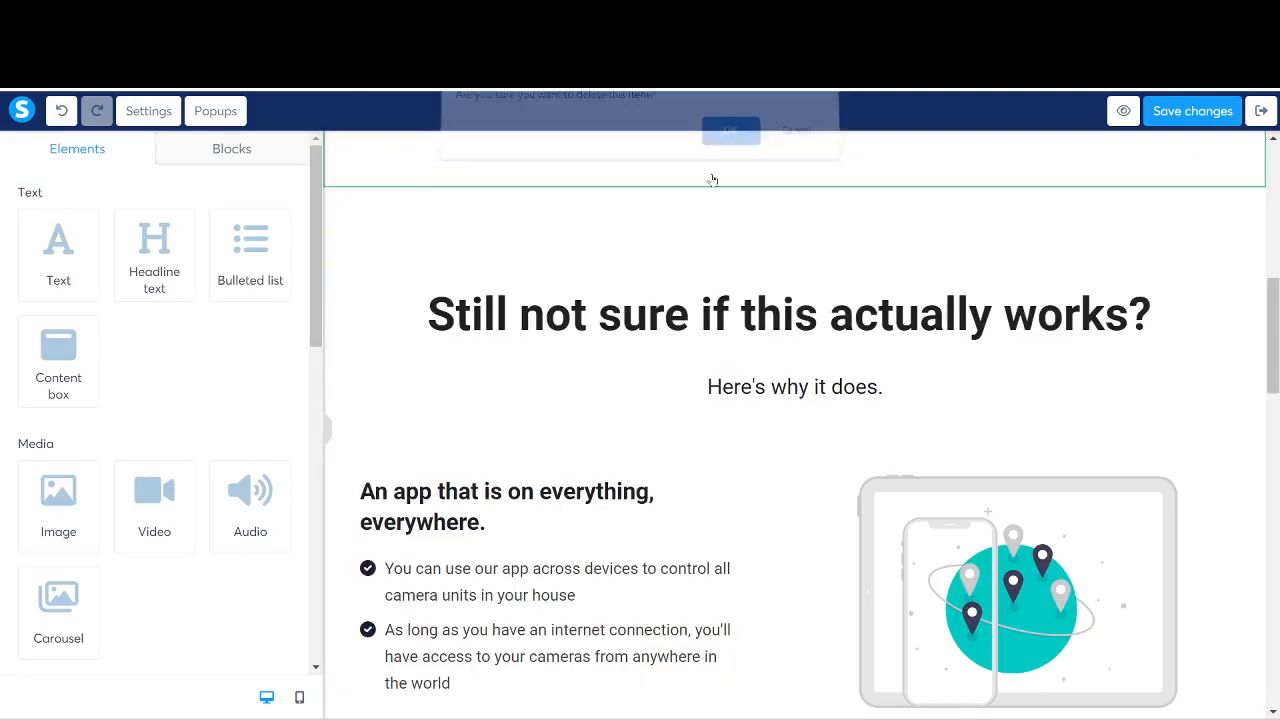
click(1253, 175)
click(738, 148)
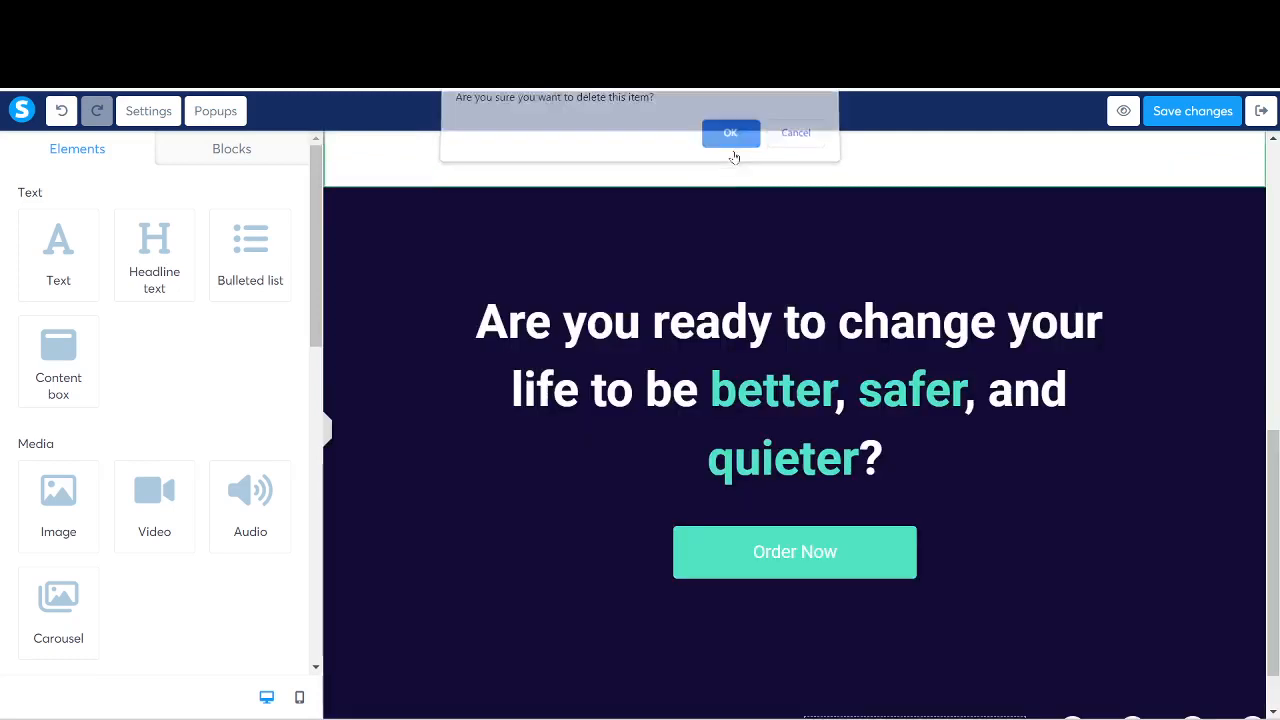
Step: Delete the "Are you ready to change your life" section and the footer section with the social links
click(1253, 175)
click(748, 150)
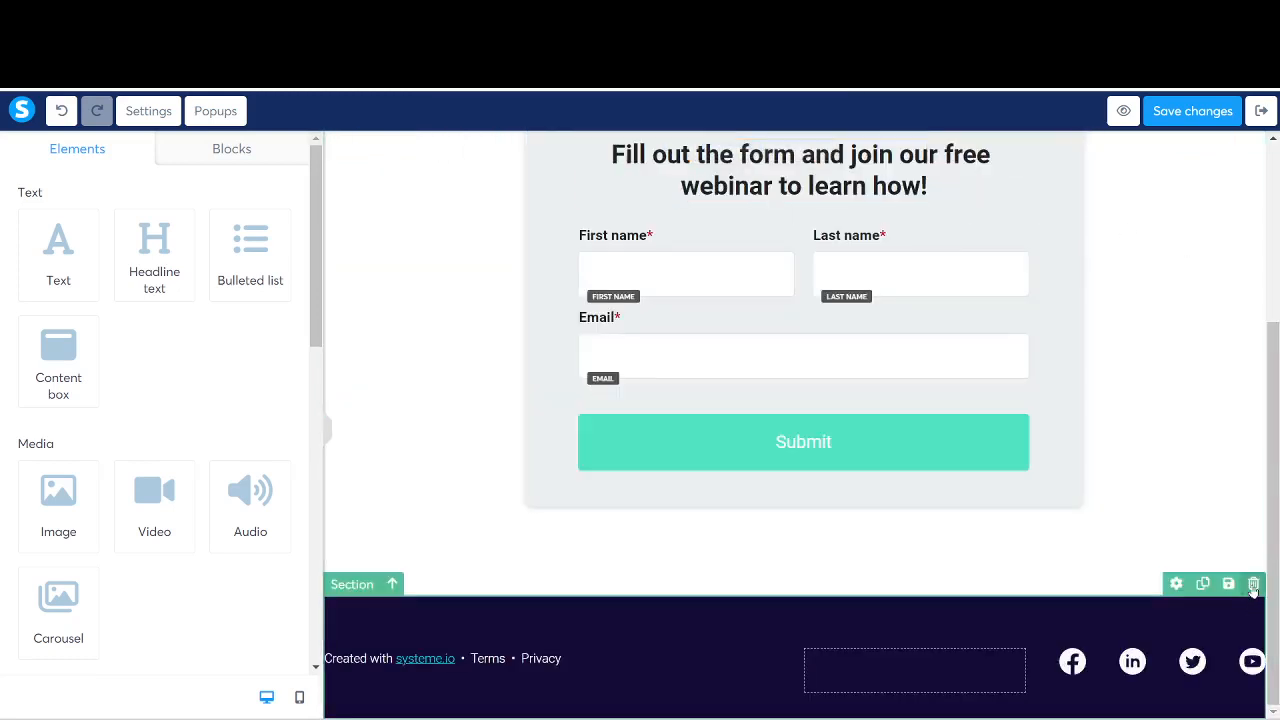
click(1253, 583)
click(729, 142)
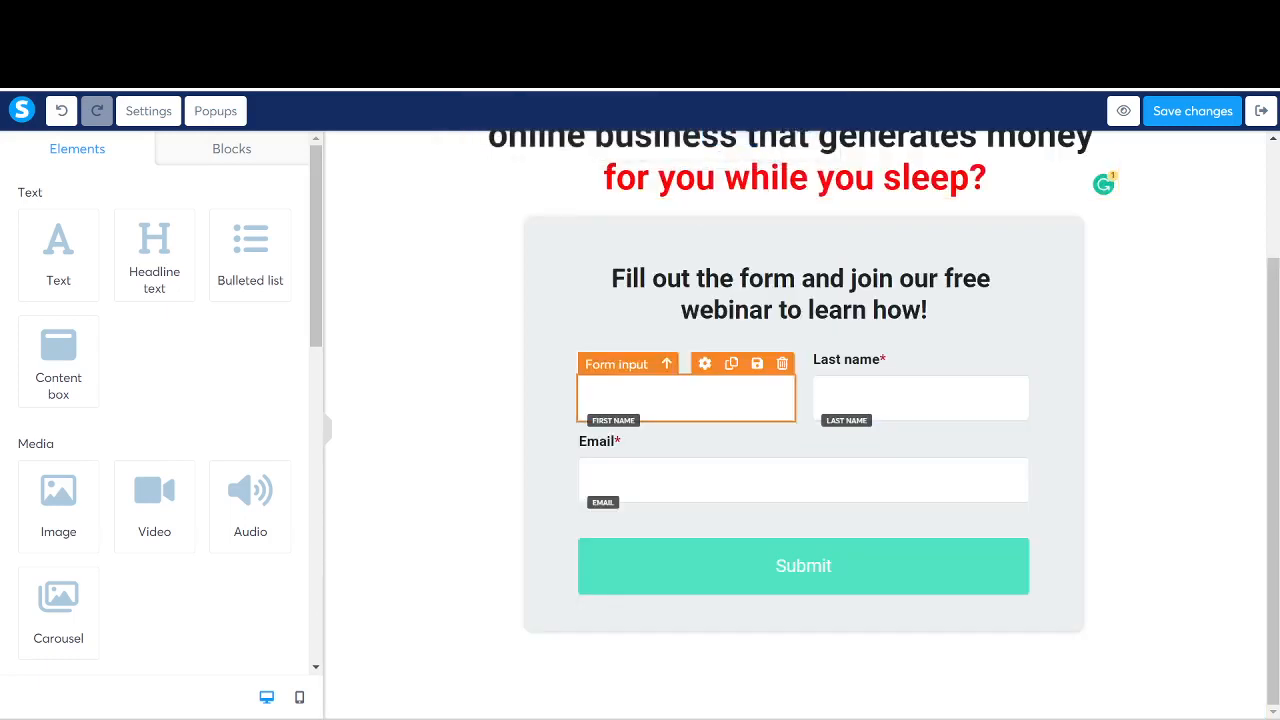
Step: Shorten the registration form's headline to "Fill out the form to learn how!"
click(1117, 400)
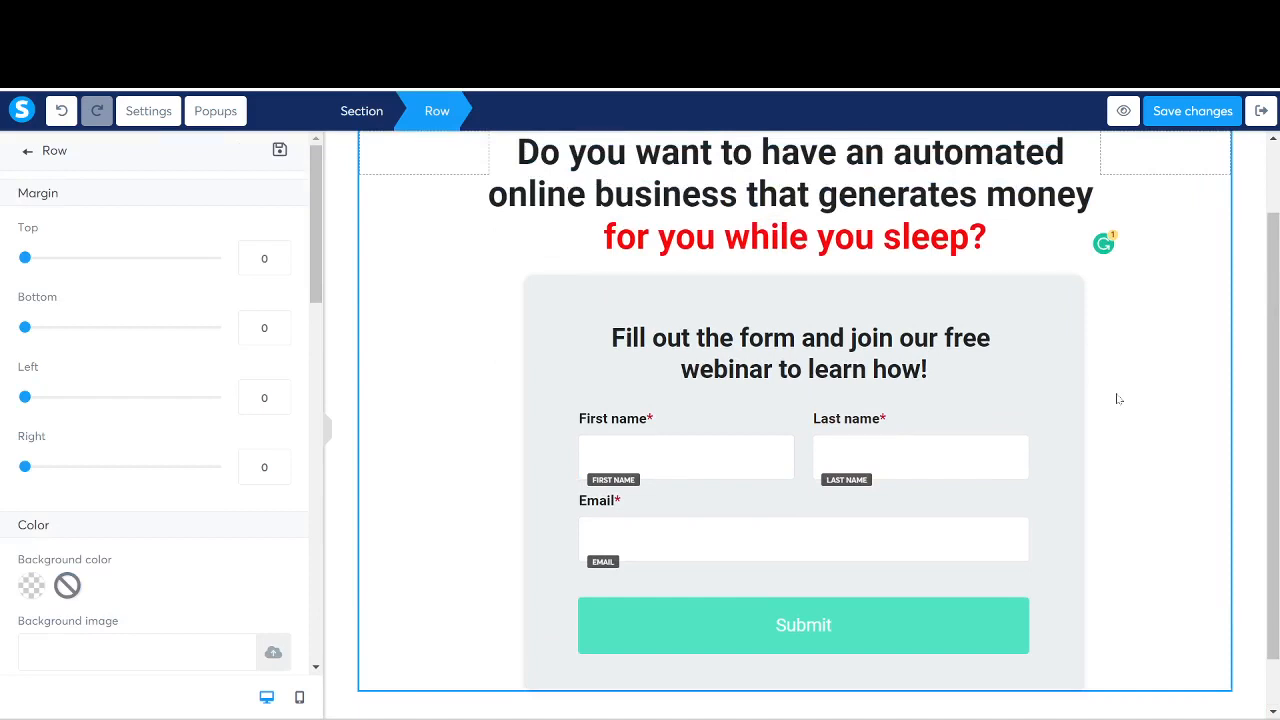
click(766, 364)
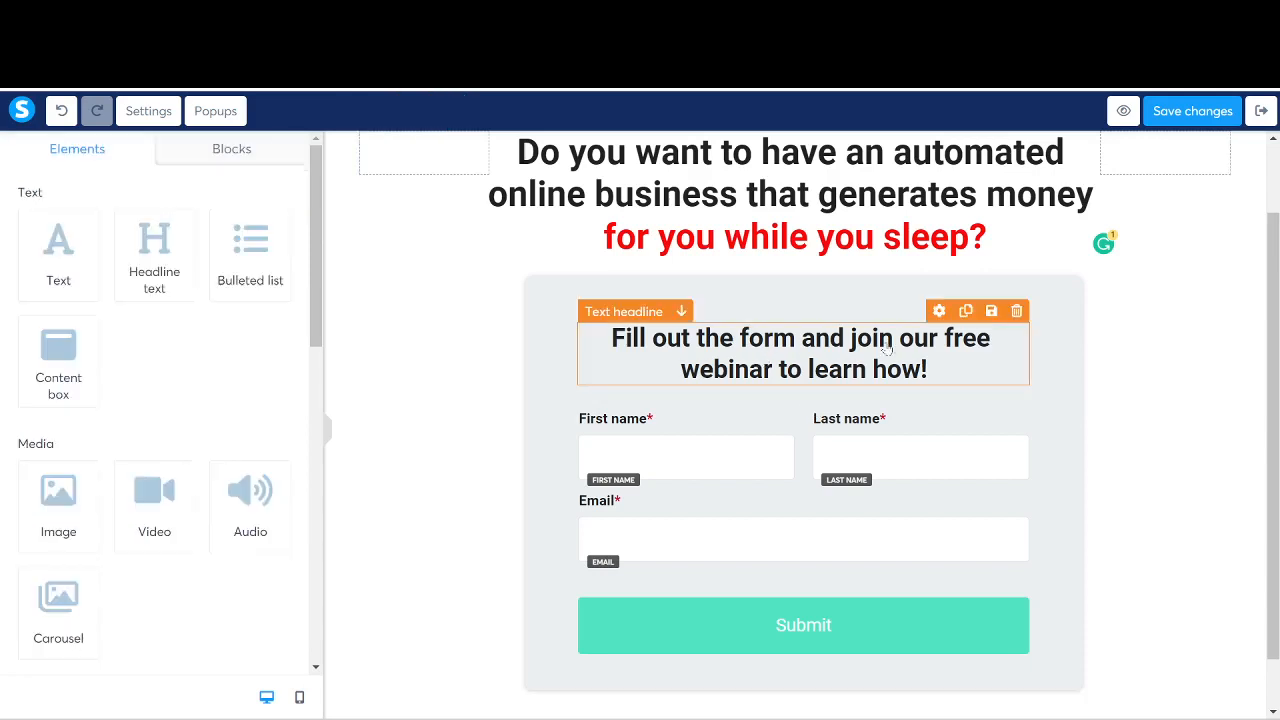
click(780, 371)
drag(772, 369, 801, 338)
key(BackSpace)
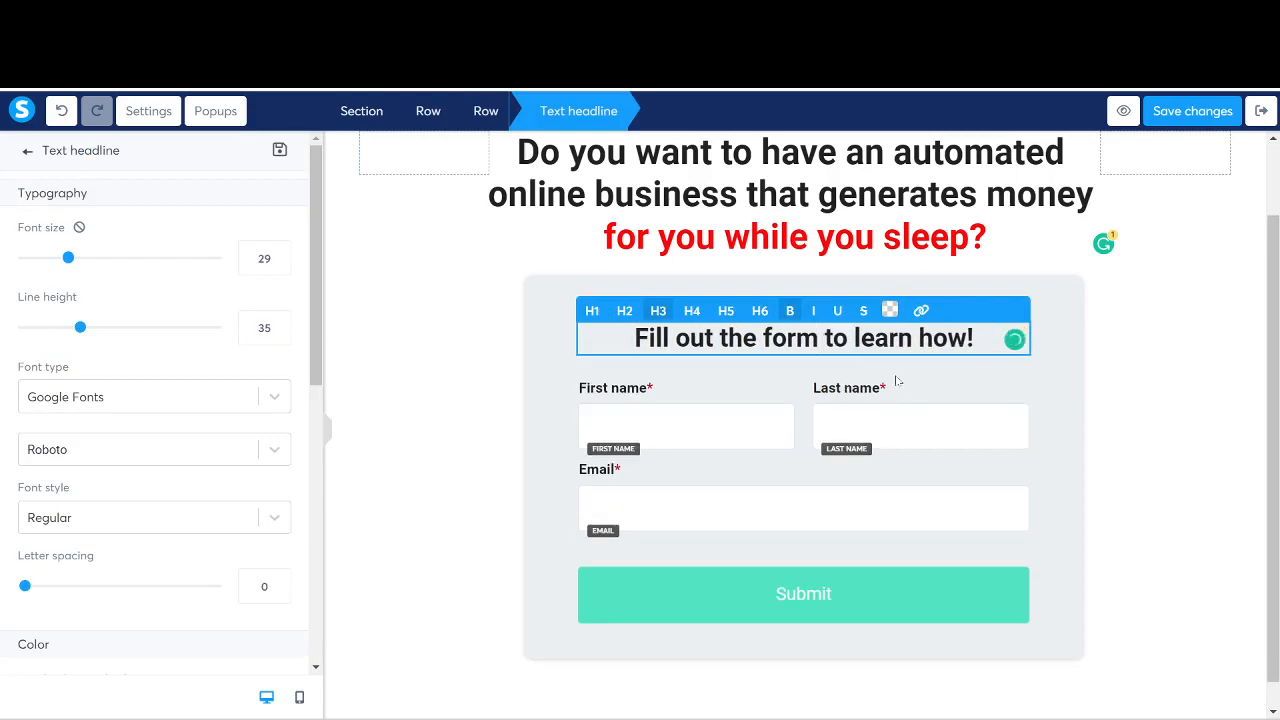
click(900, 380)
click(737, 597)
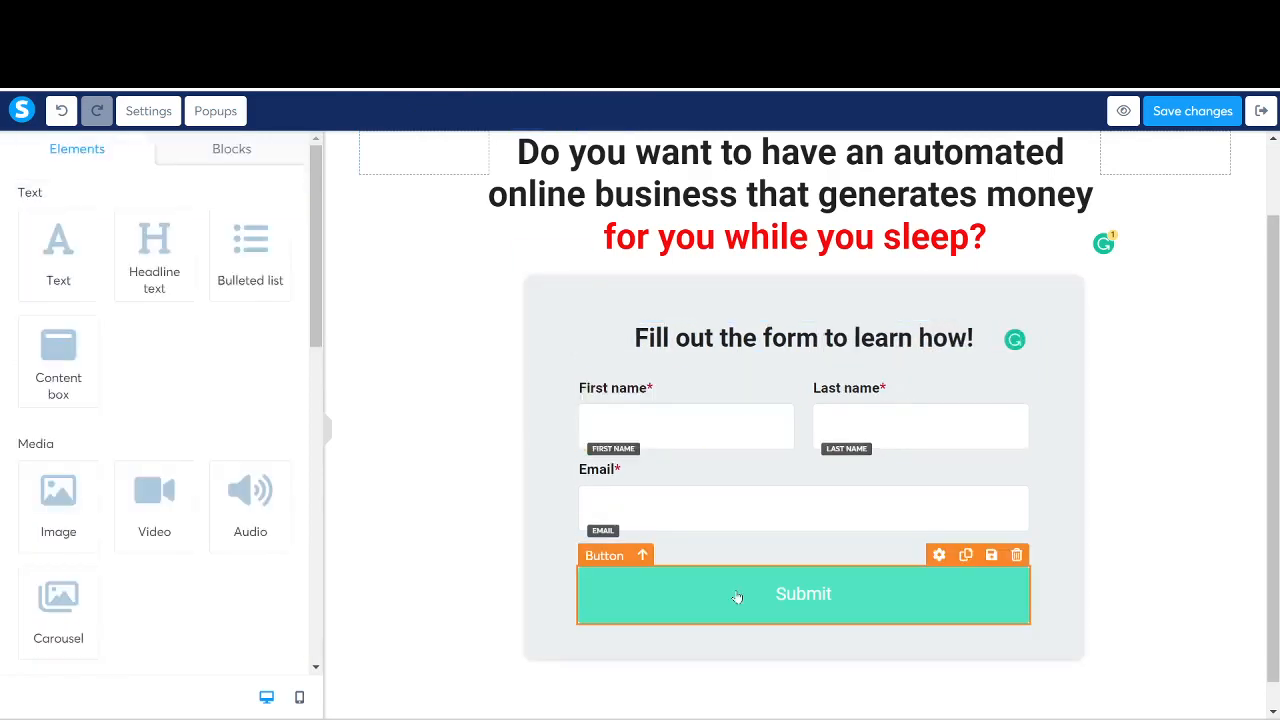
click(655, 595)
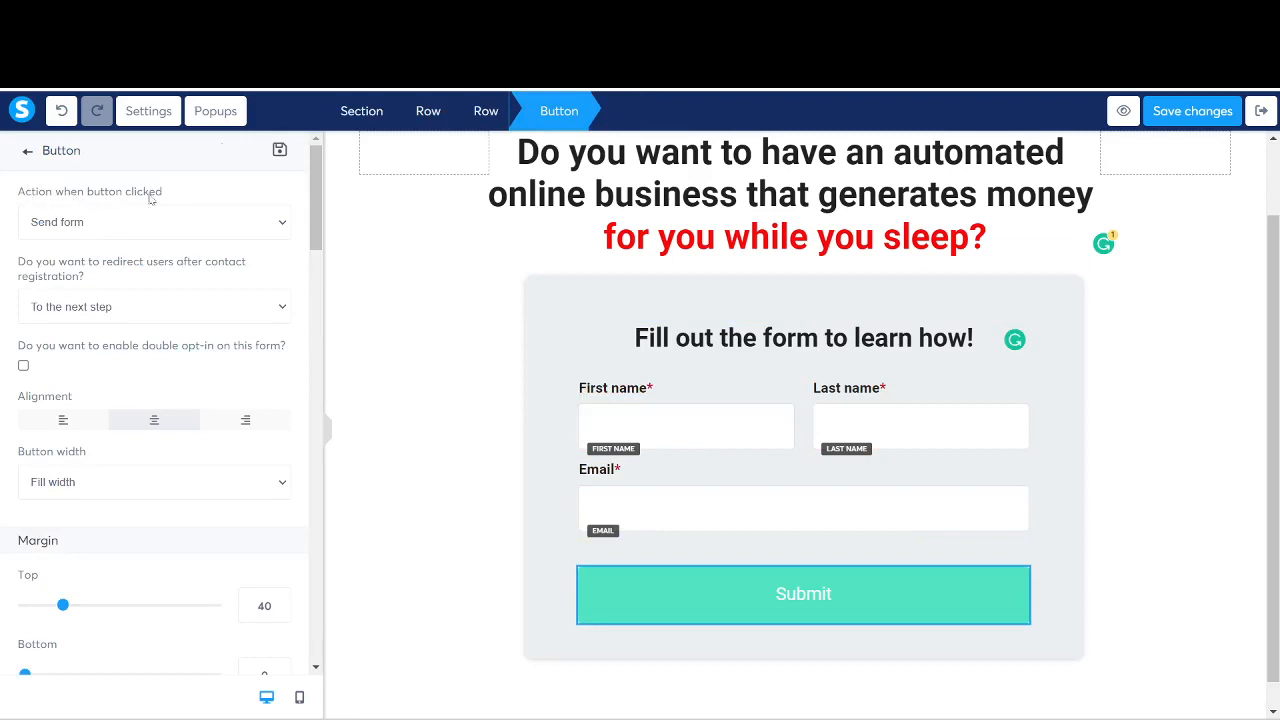
click(131, 226)
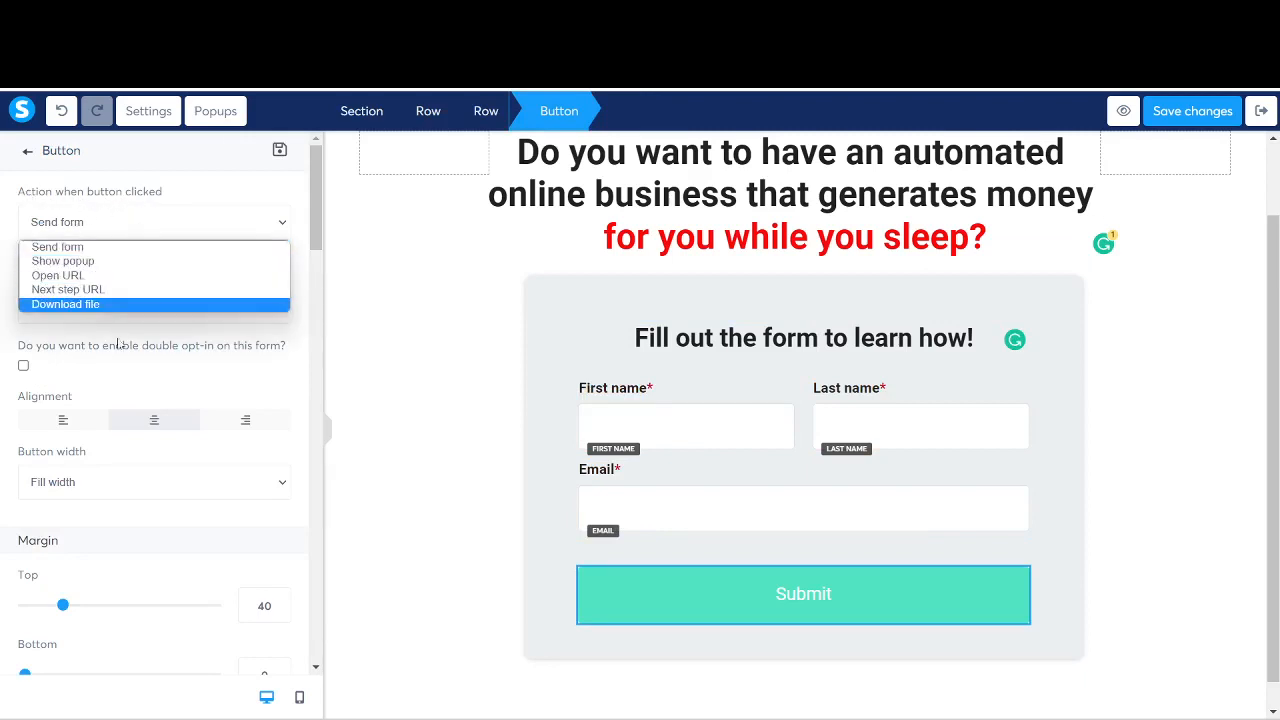
click(144, 230)
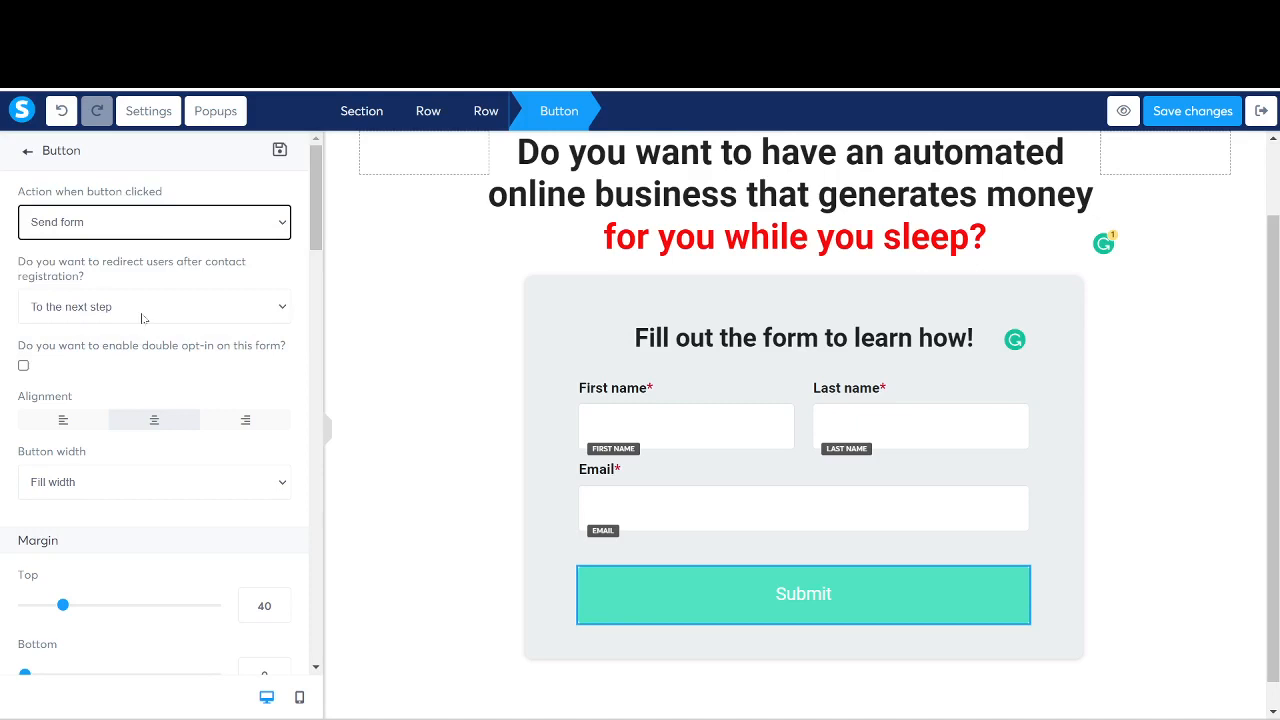
click(257, 314)
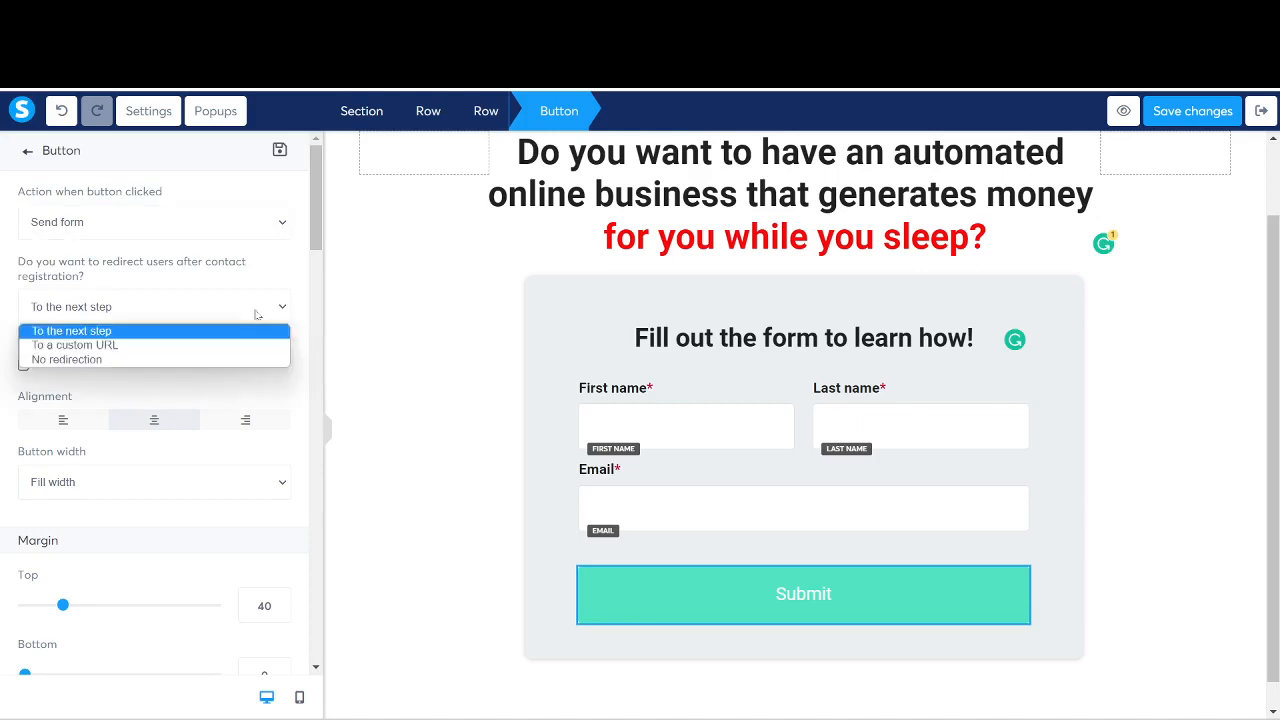
click(50, 345)
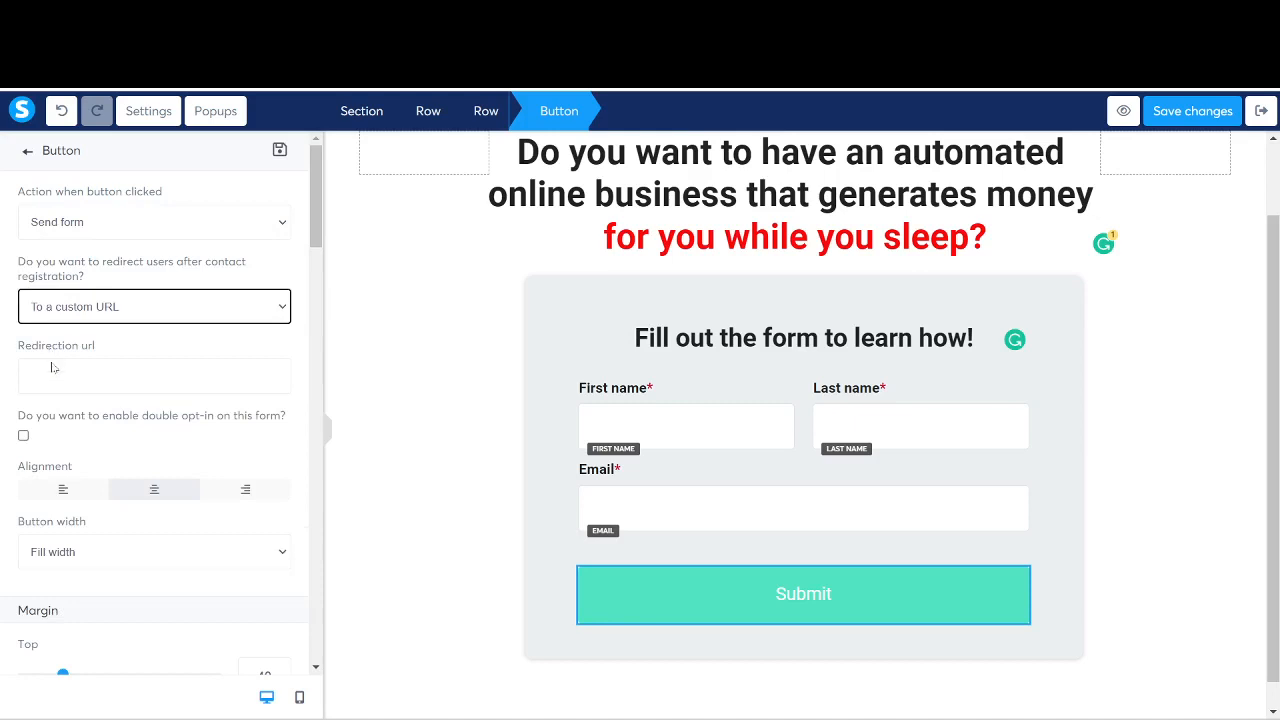
click(95, 376)
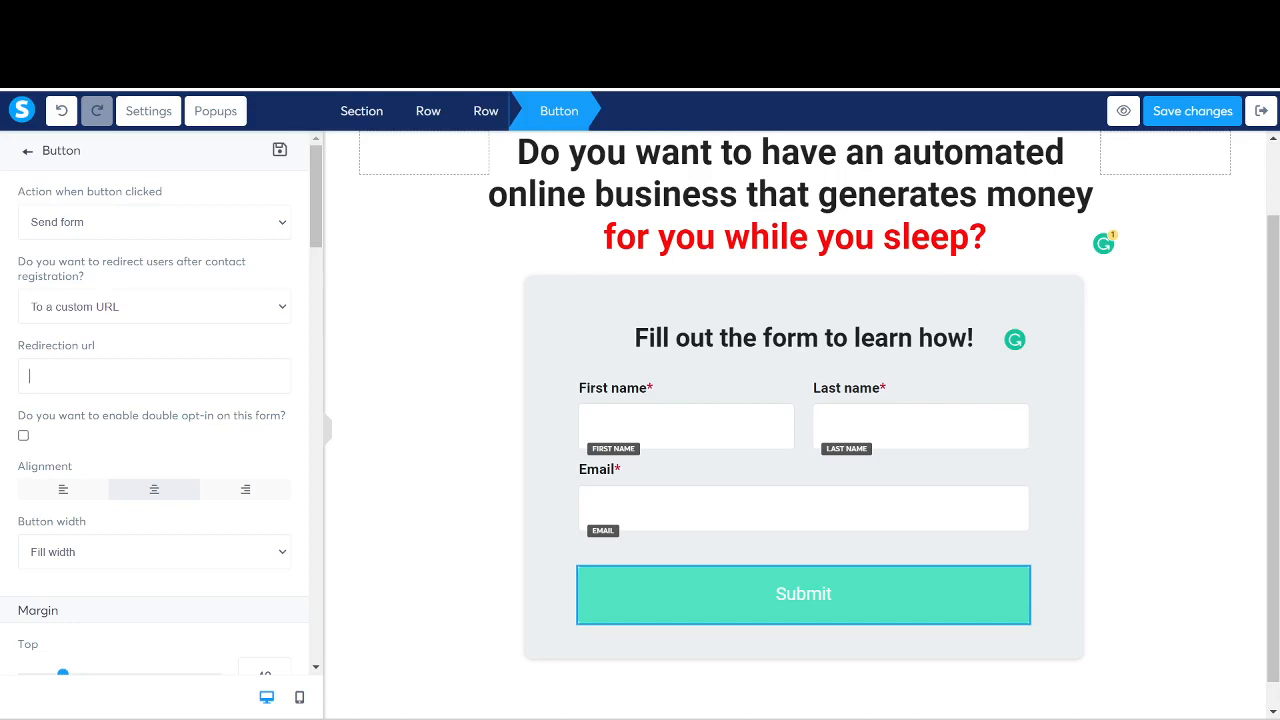
text(www.google.com)
Step: Change the Submit button's background color to solid blue, hex 204DF5
drag(315, 222, 315, 476)
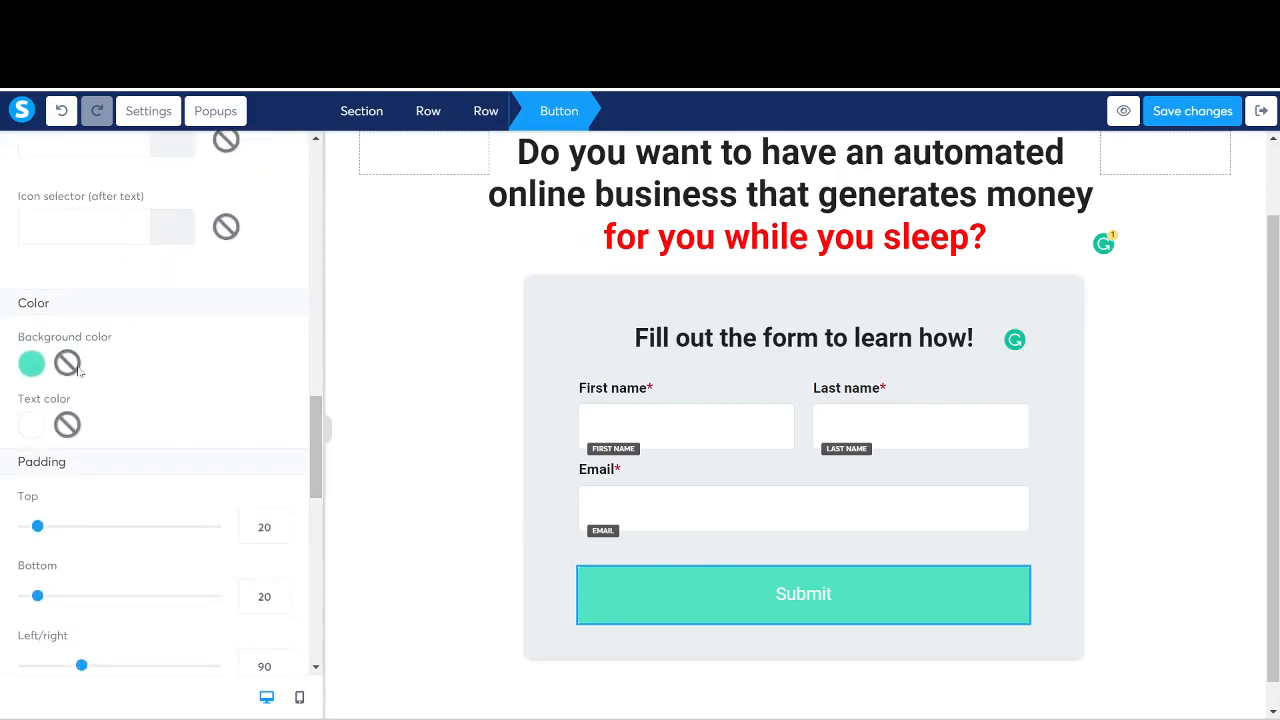
click(38, 366)
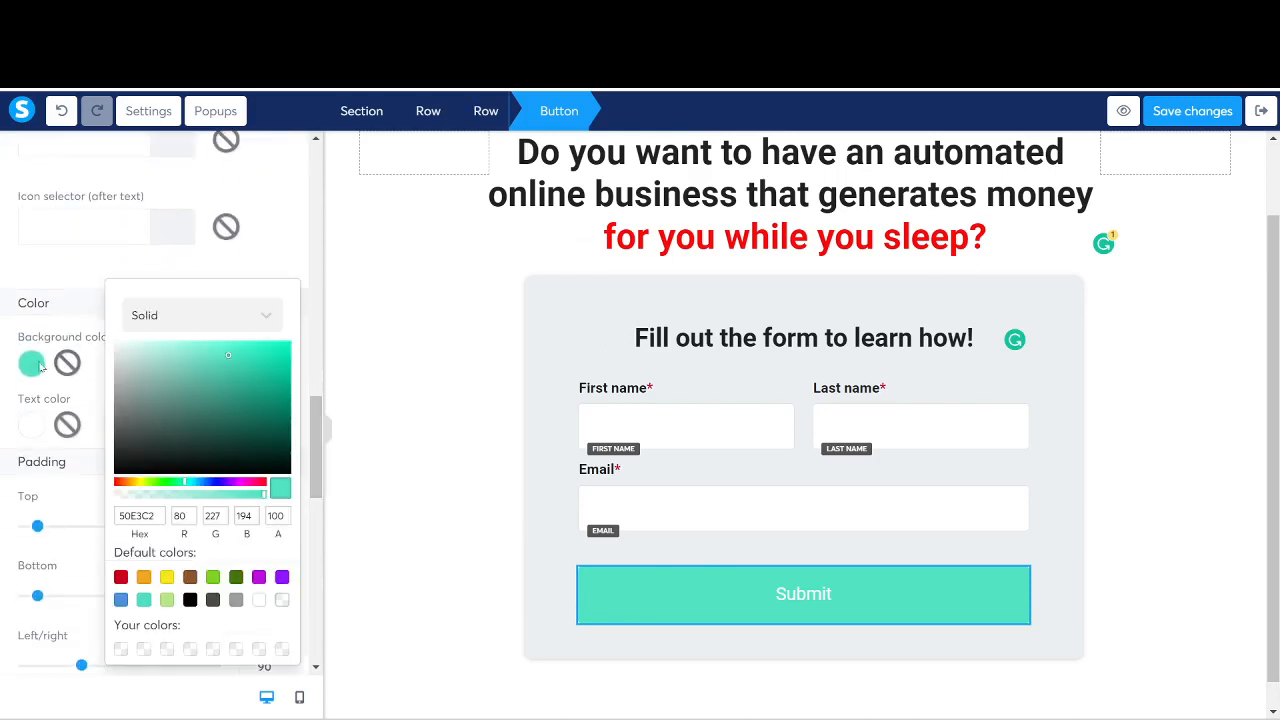
click(212, 484)
click(268, 345)
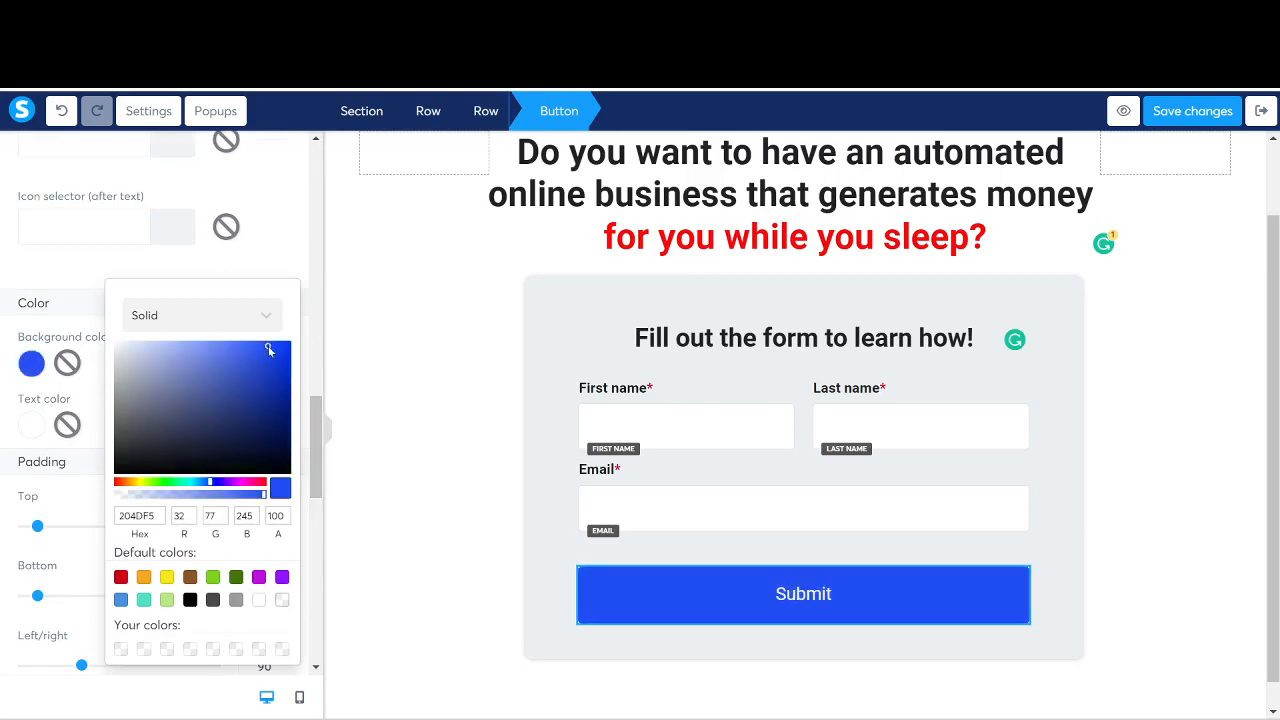
click(309, 300)
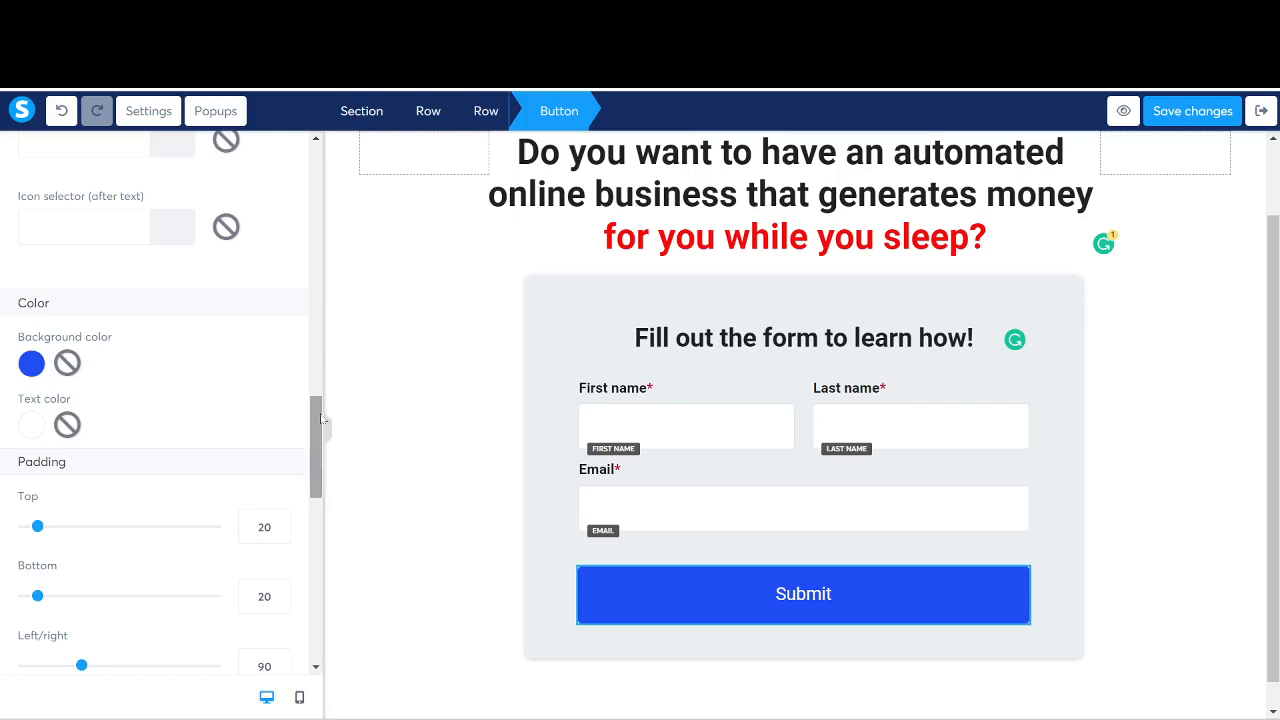
Step: Change the submit button's text to "Let Me In Now!" and save the page changes
drag(329, 437, 325, 285)
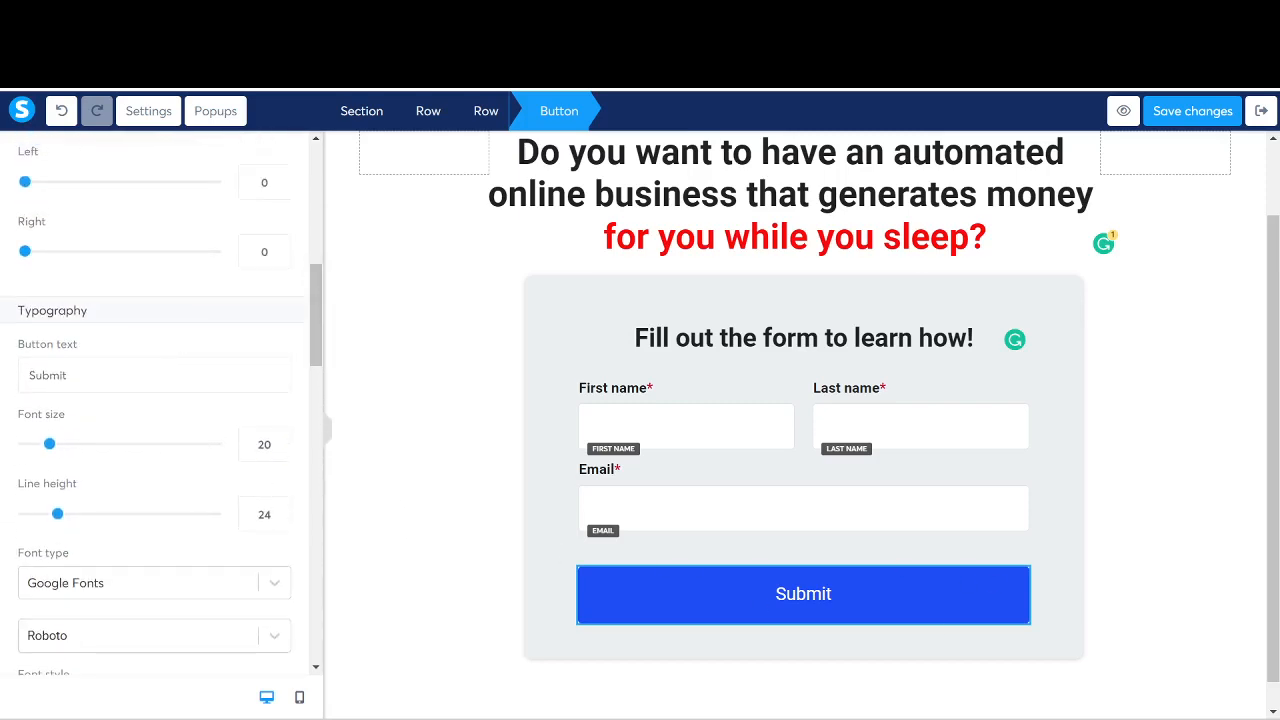
key(ctrl+a)
text(Let Me In)
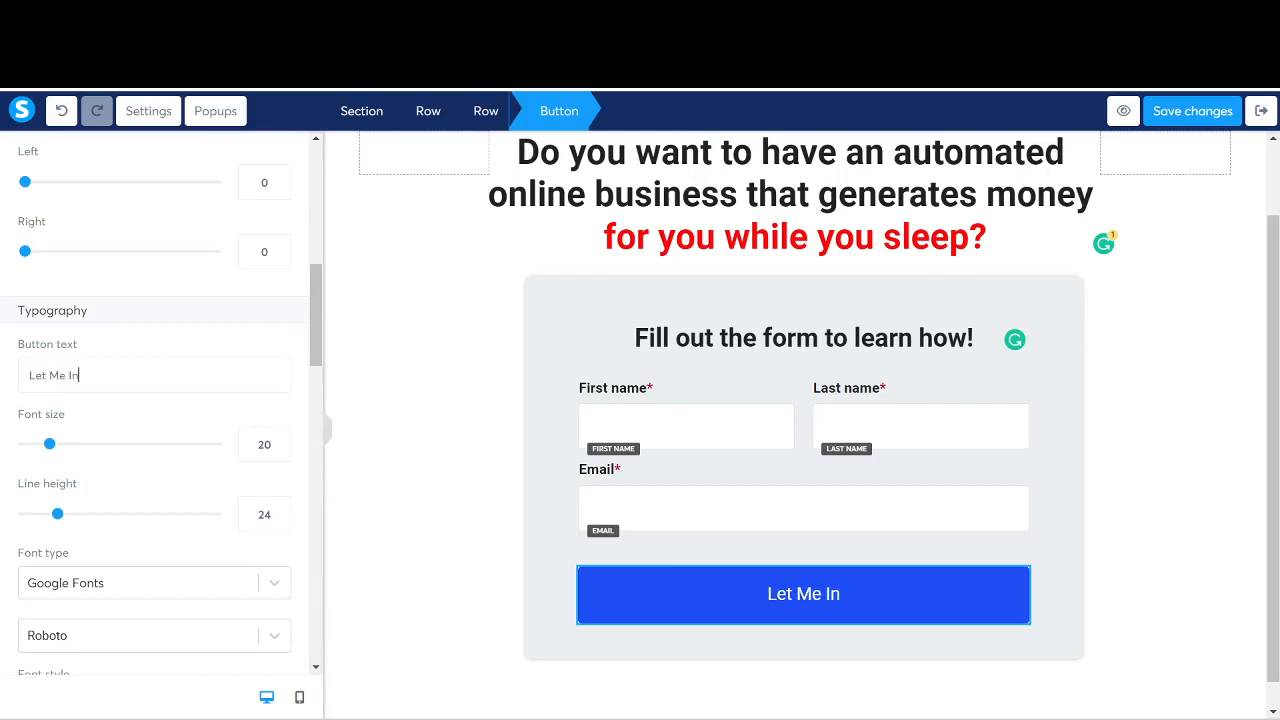
text( Now!)
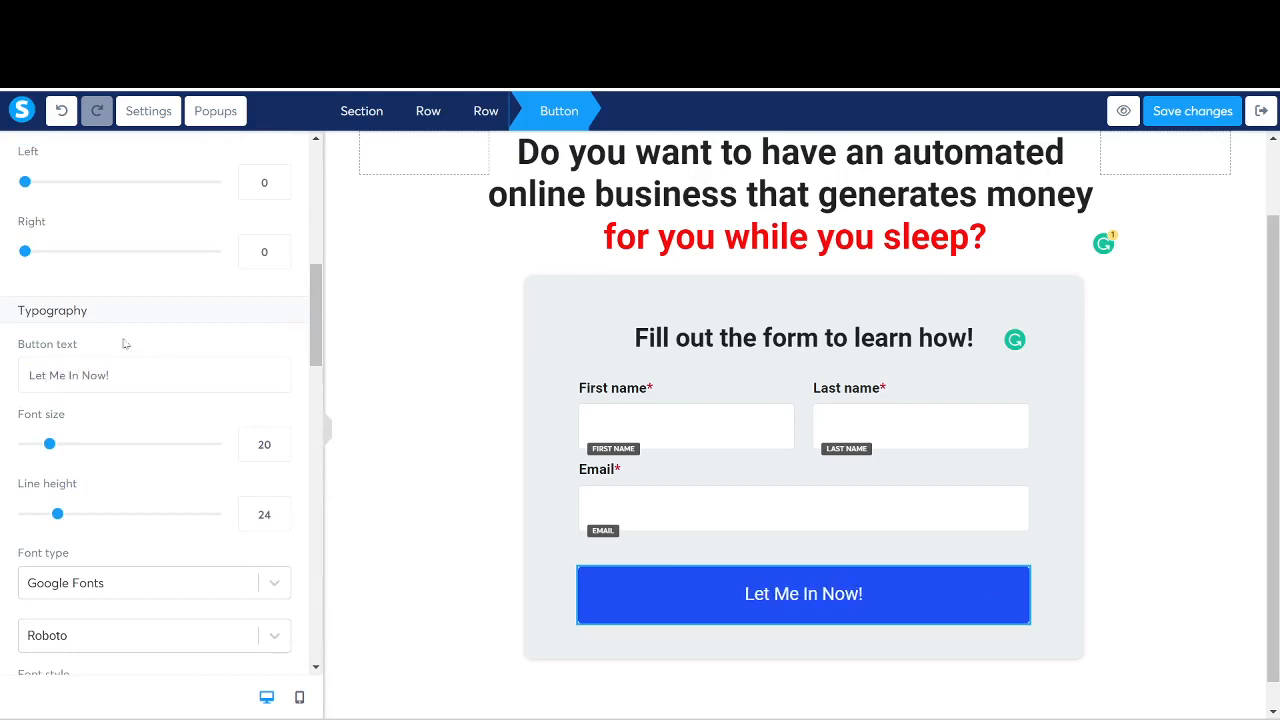
click(374, 286)
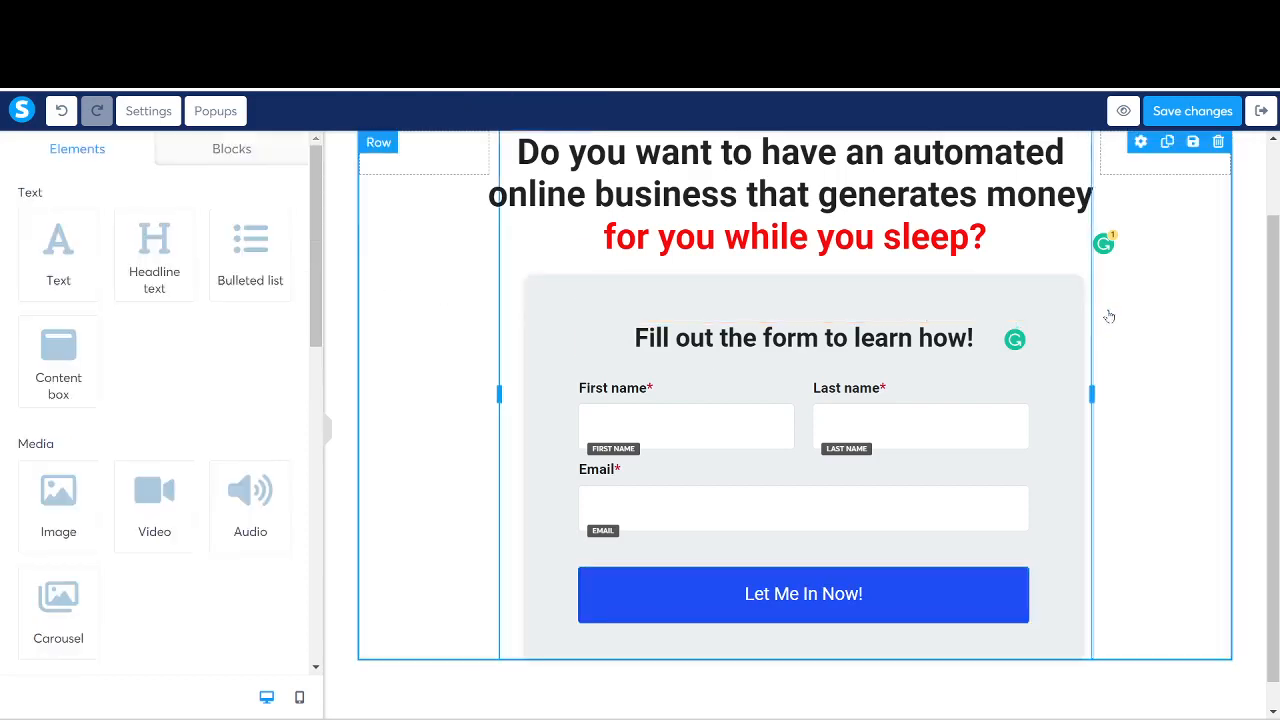
click(1180, 112)
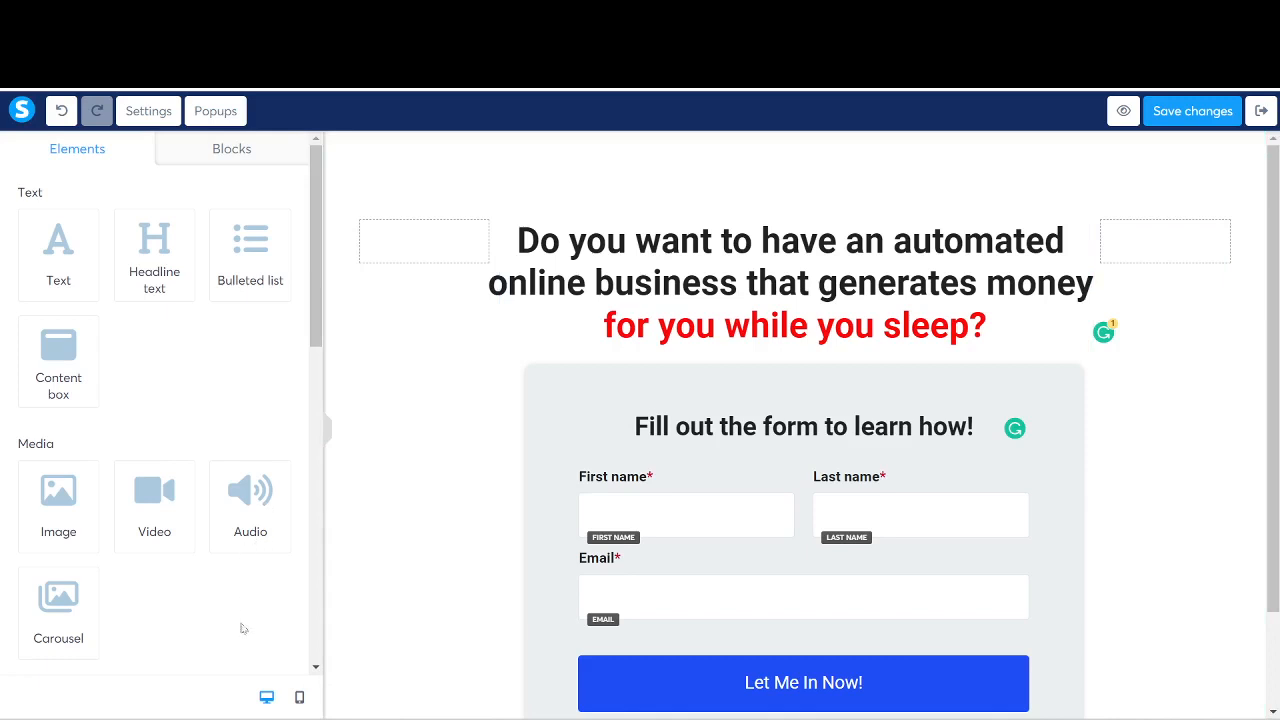
Step: Switch the page to the mobile layout and center-align the main headline
click(298, 699)
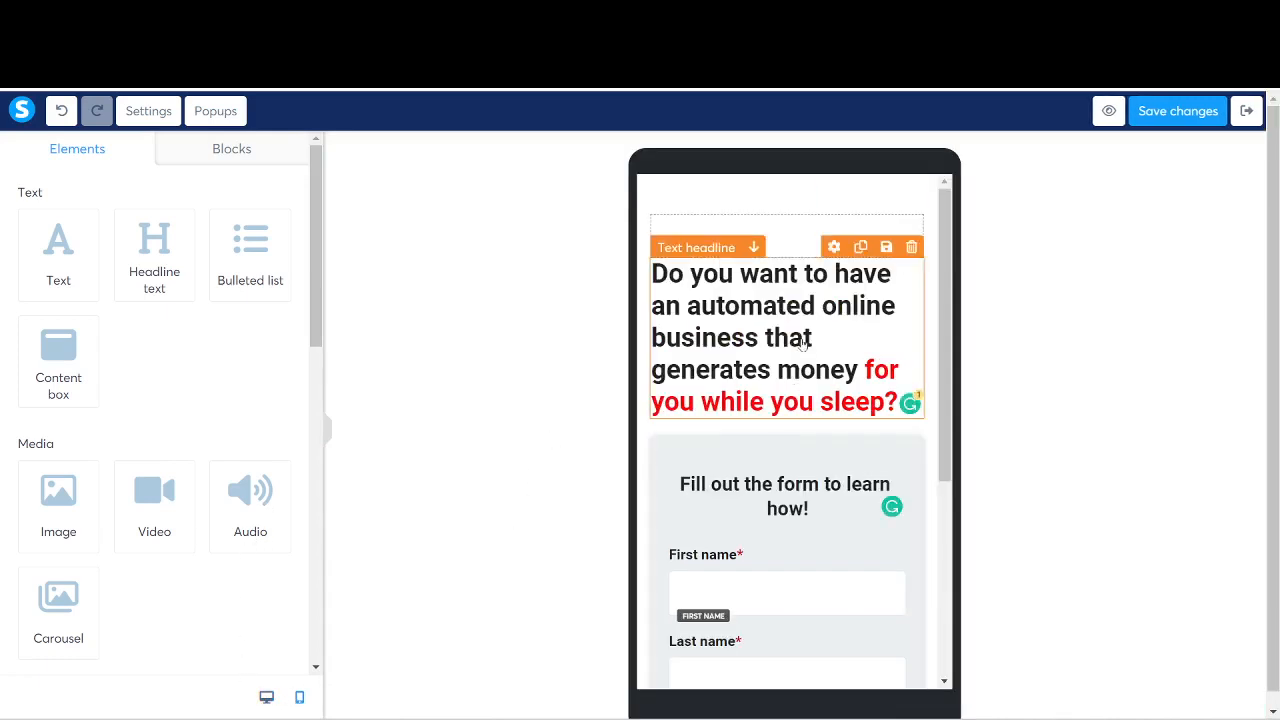
click(711, 370)
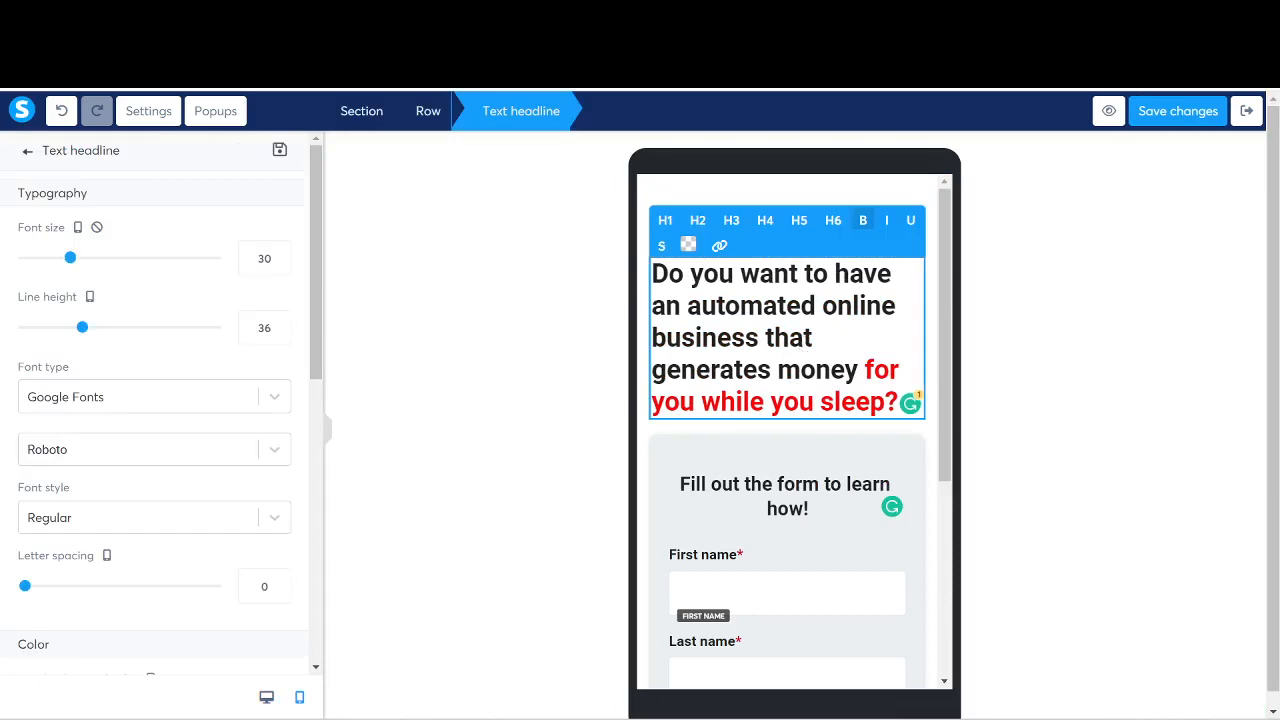
scroll(174, 414, down, 6)
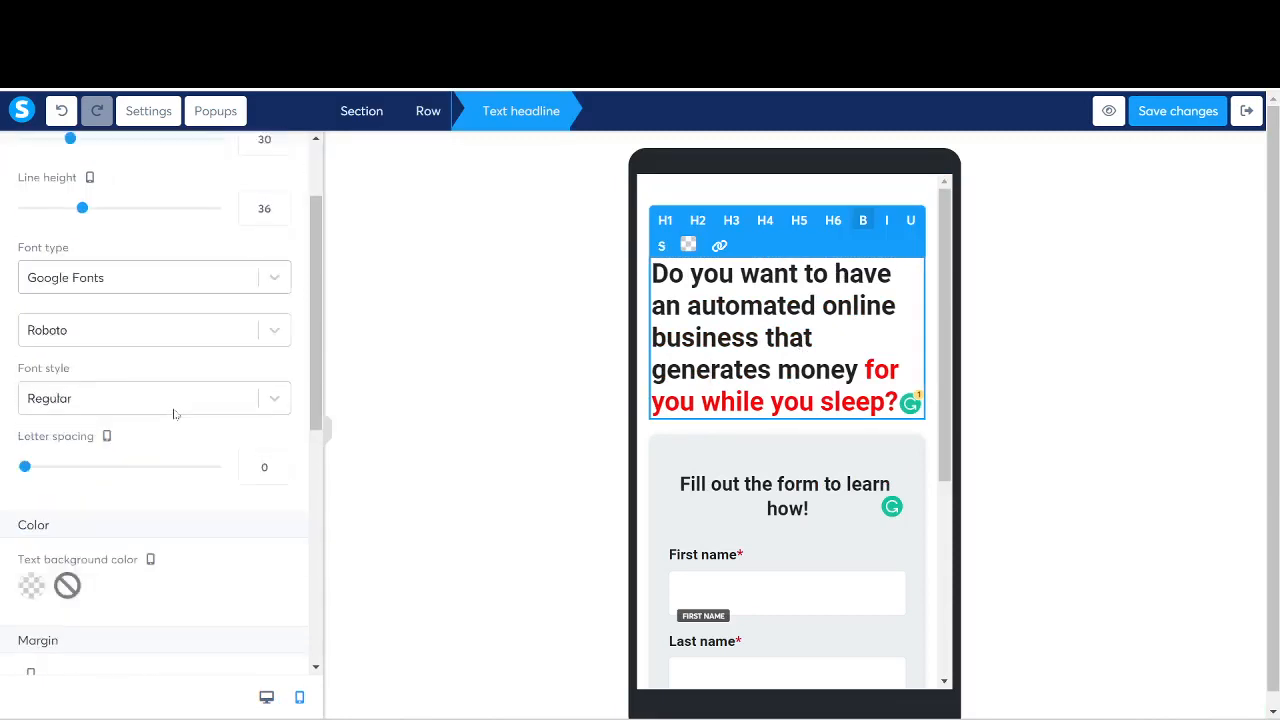
scroll(174, 414, up, 3)
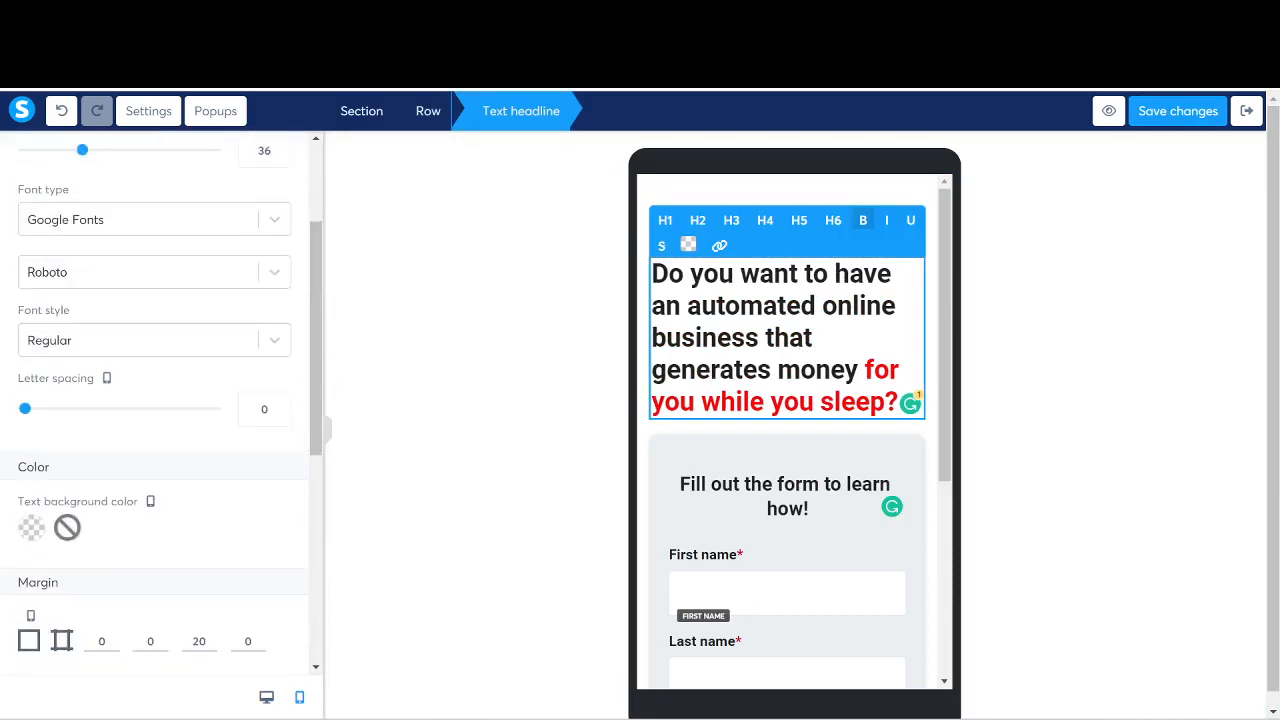
scroll(174, 400, down, 3)
click(154, 364)
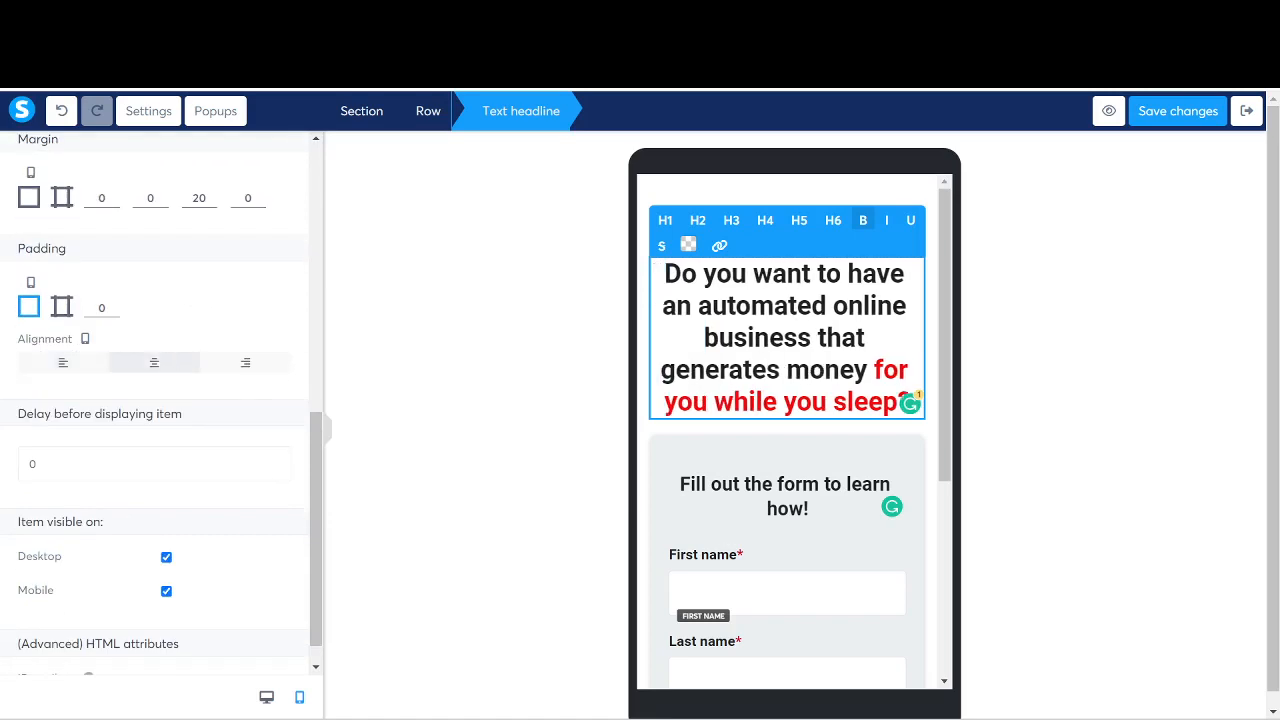
Step: Set the main headline's mobile font size to 24 and its line height to 30
scroll(268, 320, up, 6)
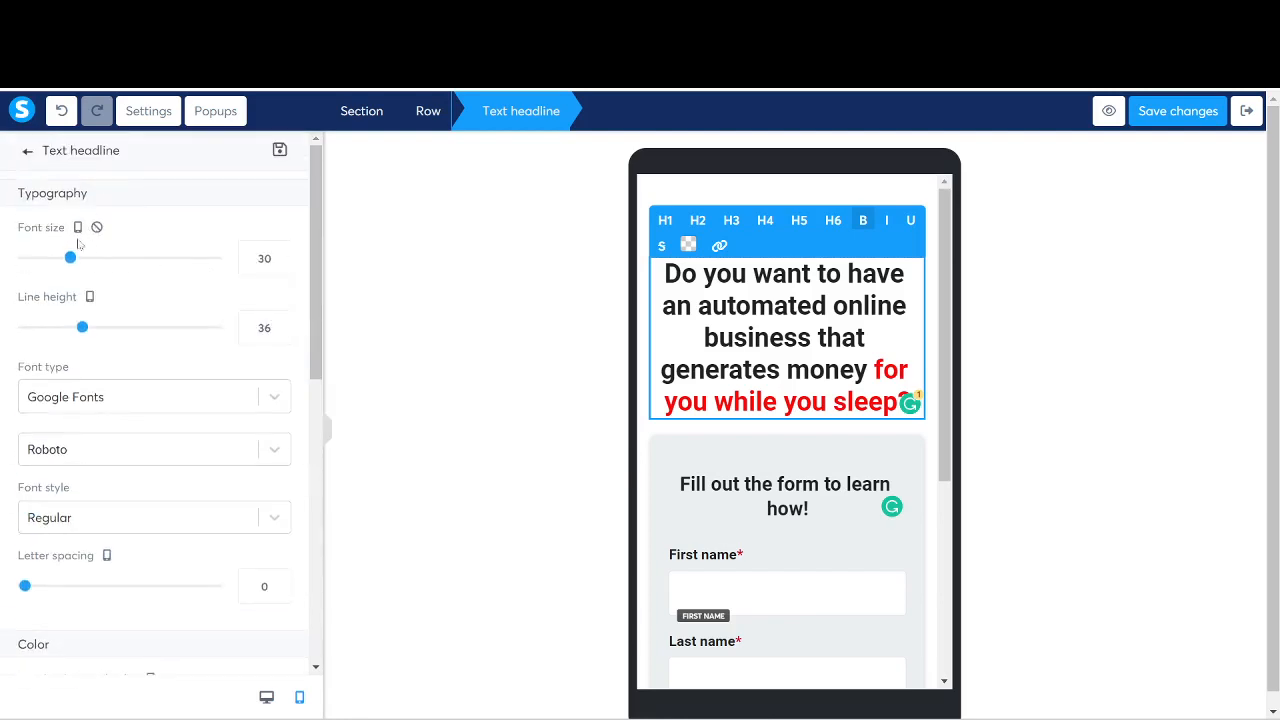
mouse_move(69, 260)
mouse_down()
mouse_move(46, 260)
mouse_move(58, 260)
mouse_up()
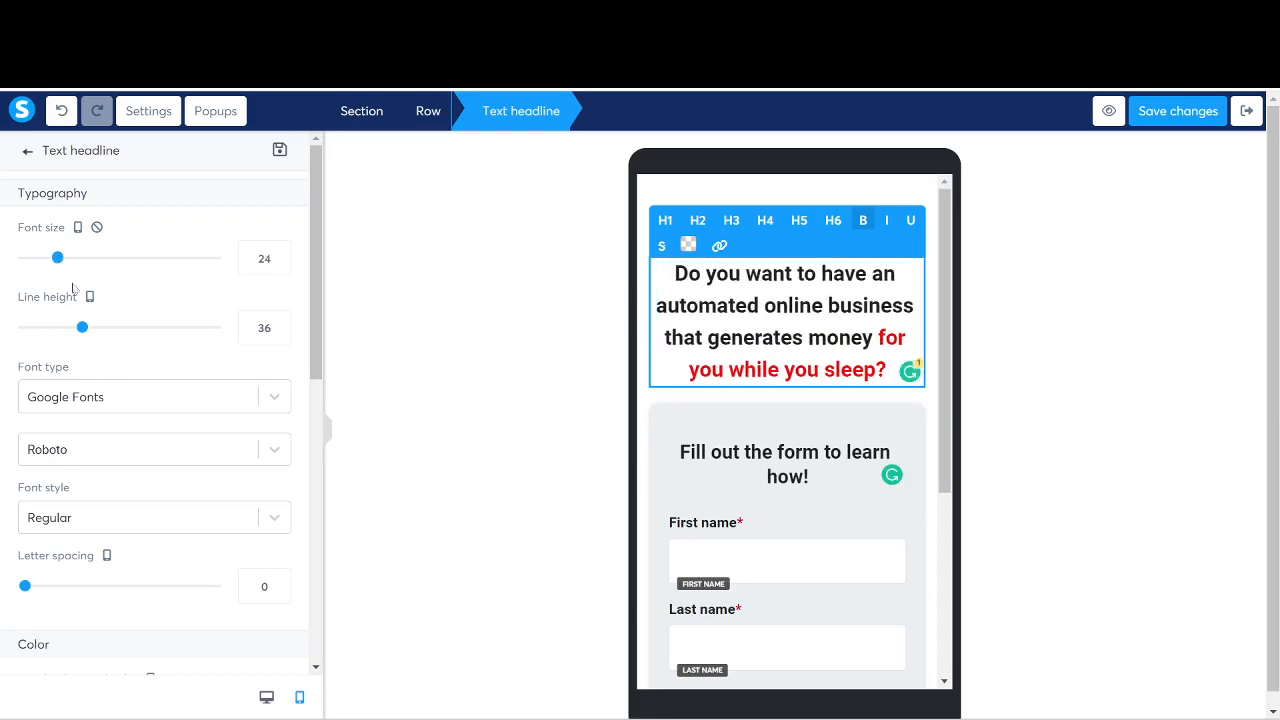
mouse_move(82, 326)
mouse_down()
mouse_move(66, 330)
mouse_move(94, 328)
mouse_move(71, 335)
mouse_up()
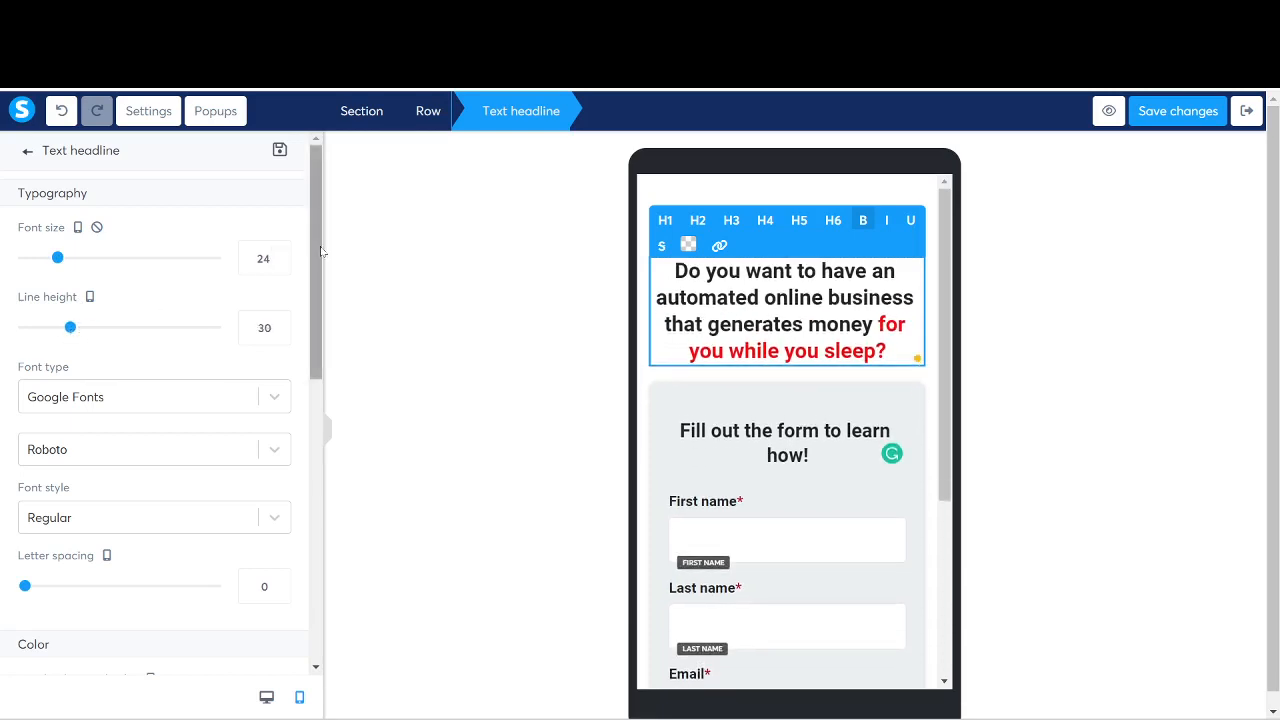
click(843, 372)
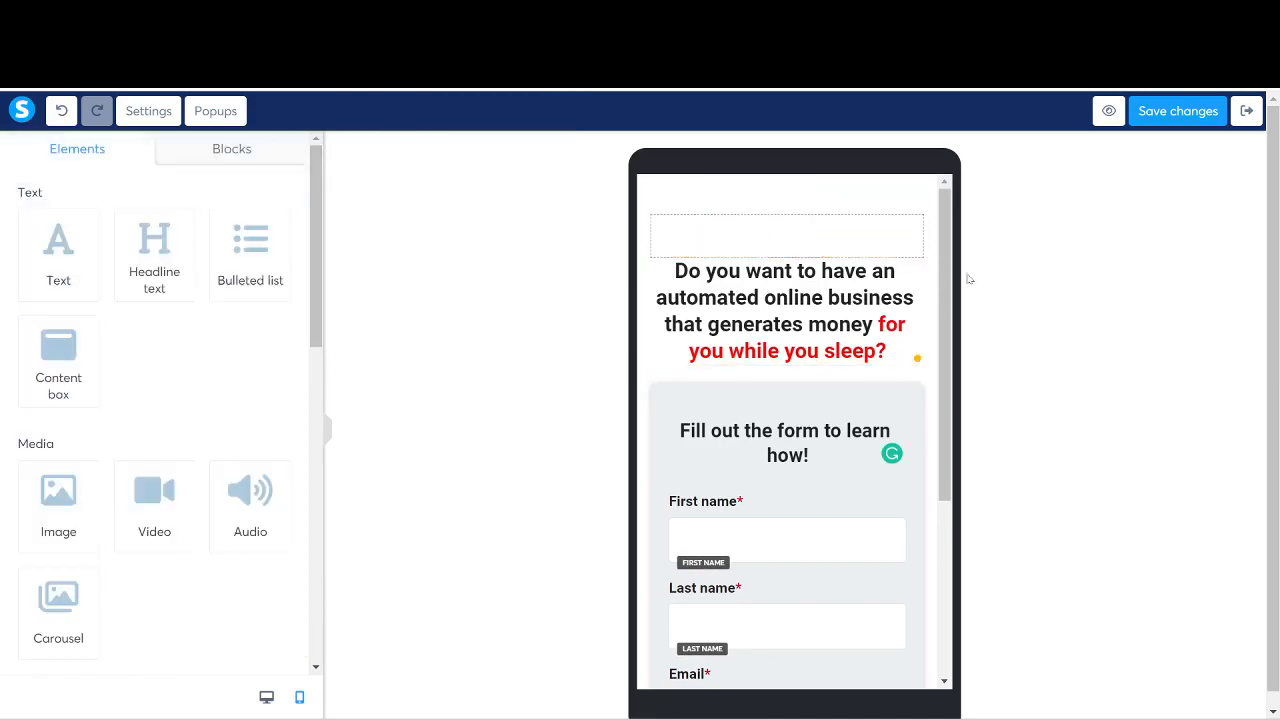
Step: Reduce the mobile font size of the "Fill out the form to learn how!" headline so it fits on one line
click(820, 431)
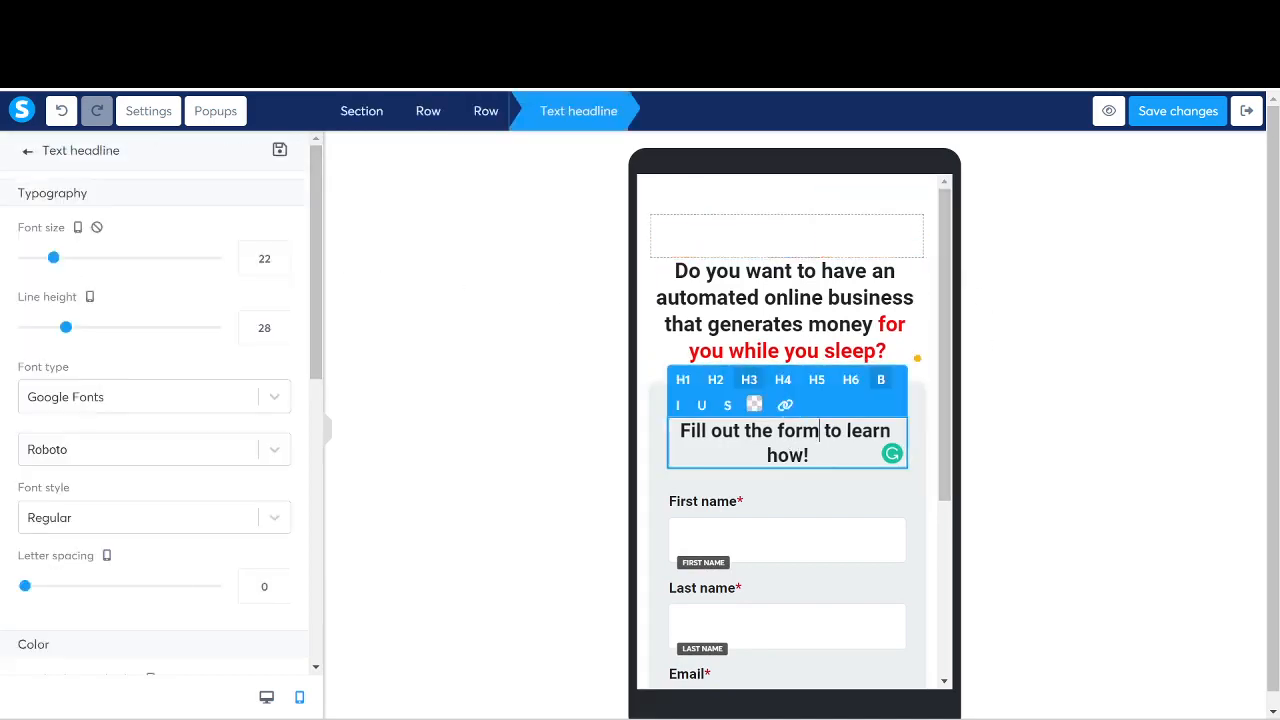
drag(54, 258, 52, 260)
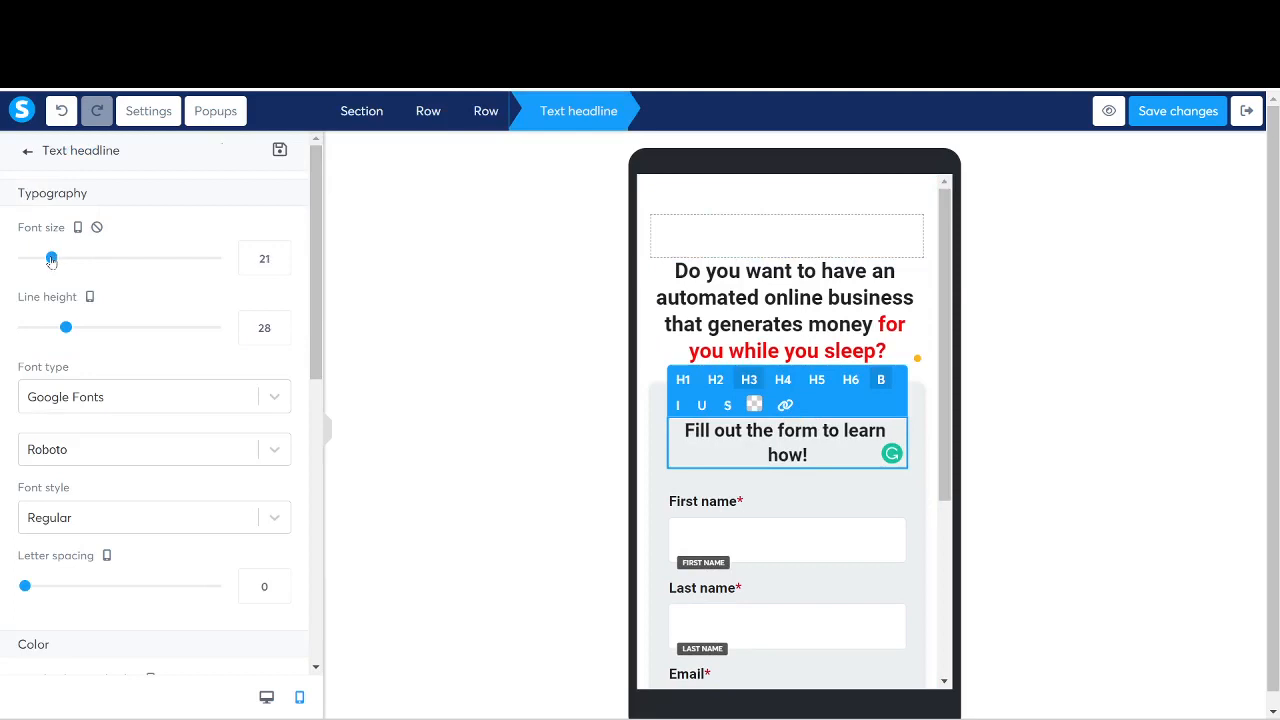
click(1033, 384)
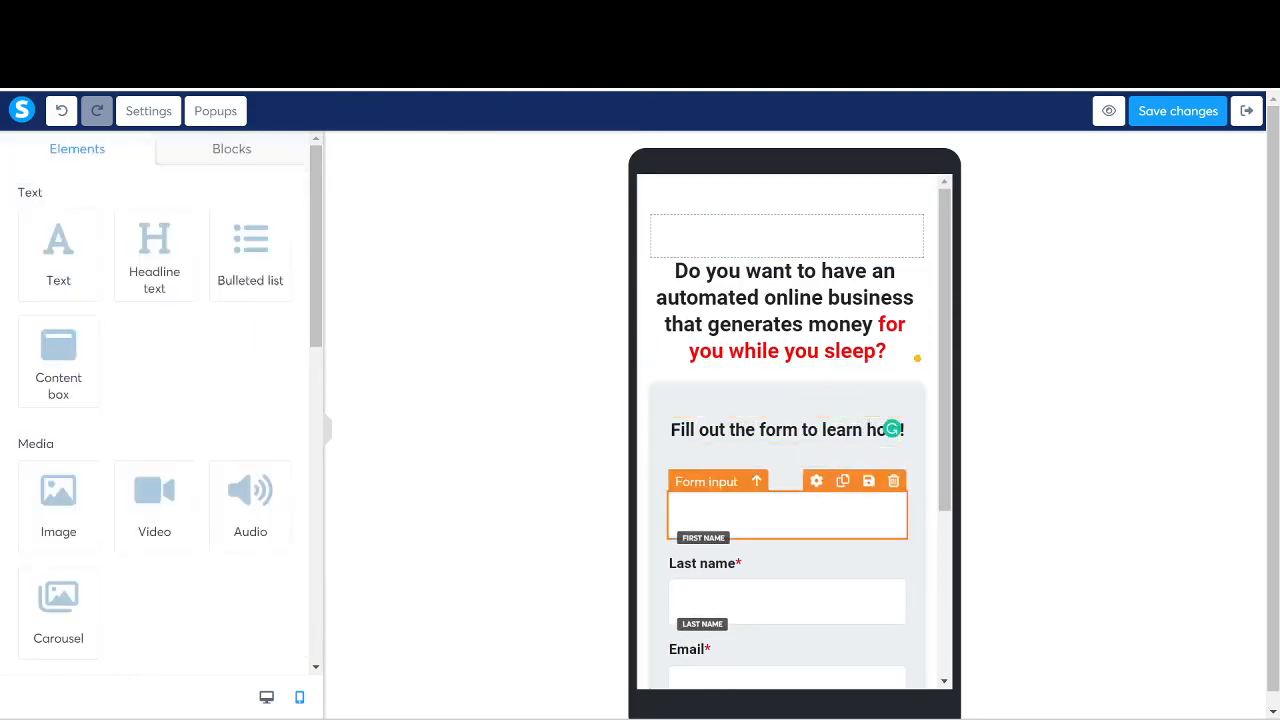
Step: Review and save the mobile layout, return to the desktop layout, save again and exit the page editor
scroll(940, 480, down, 3)
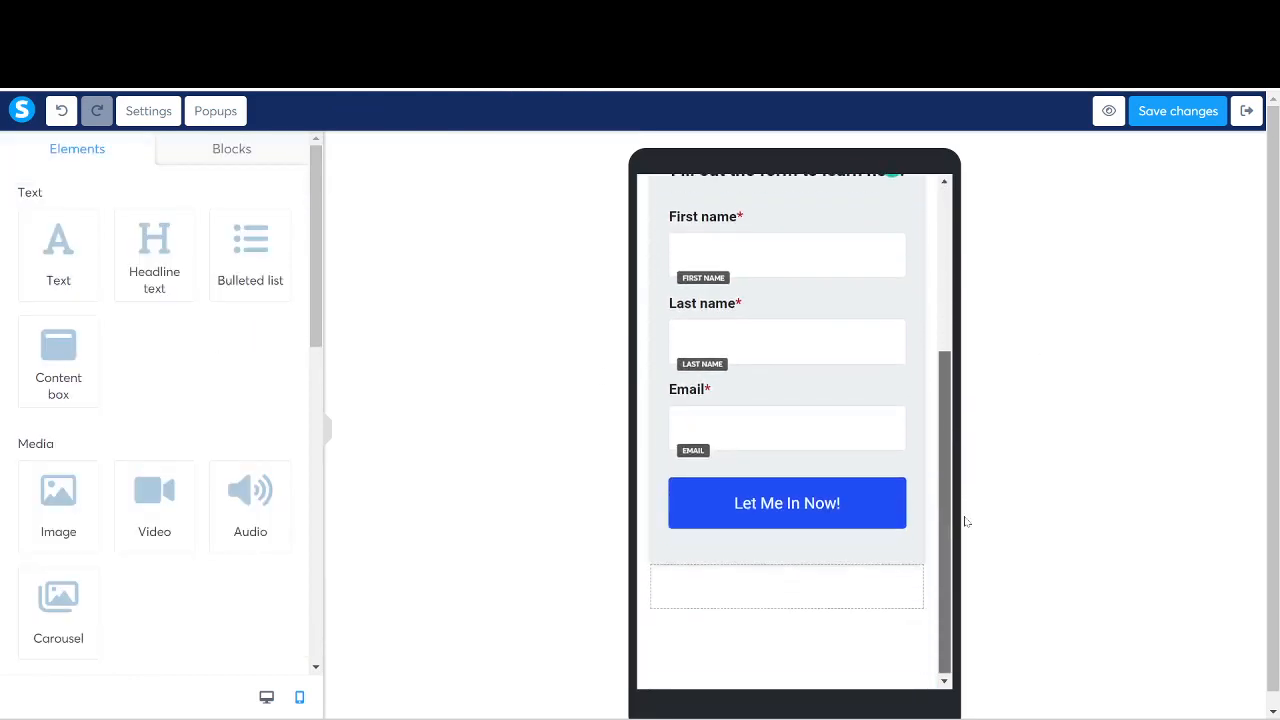
drag(944, 518, 955, 260)
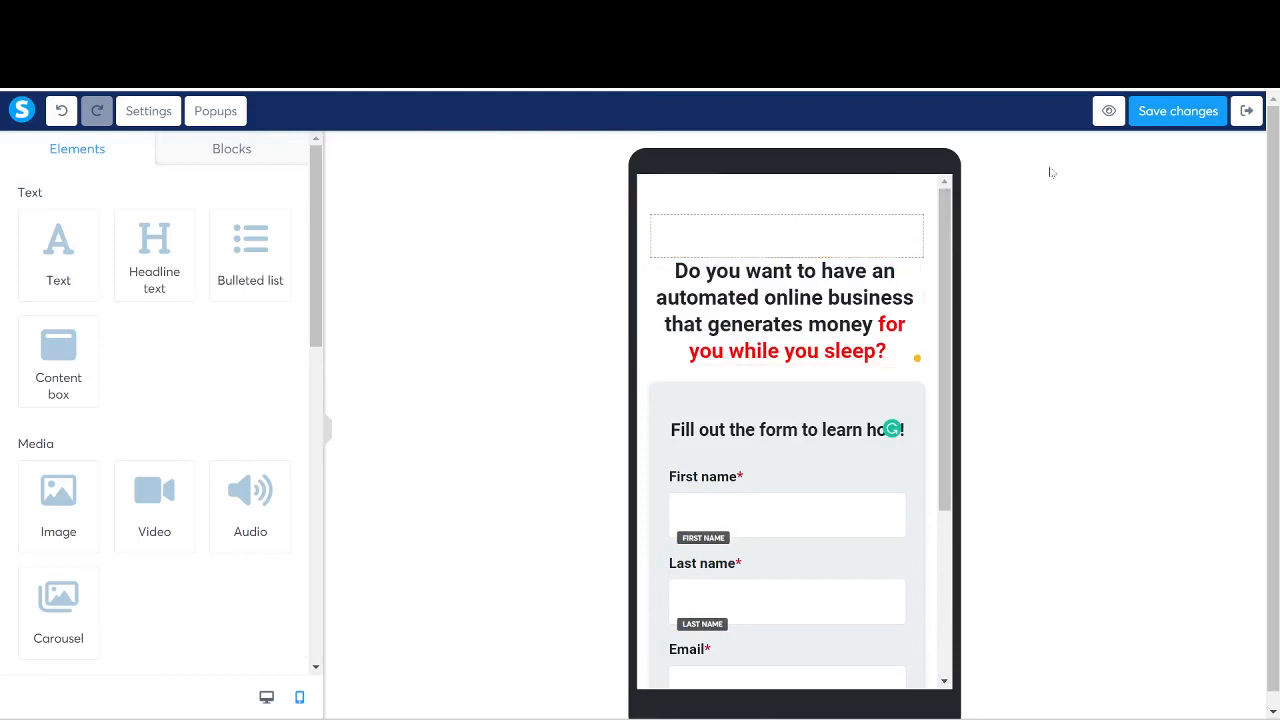
click(1140, 114)
click(266, 698)
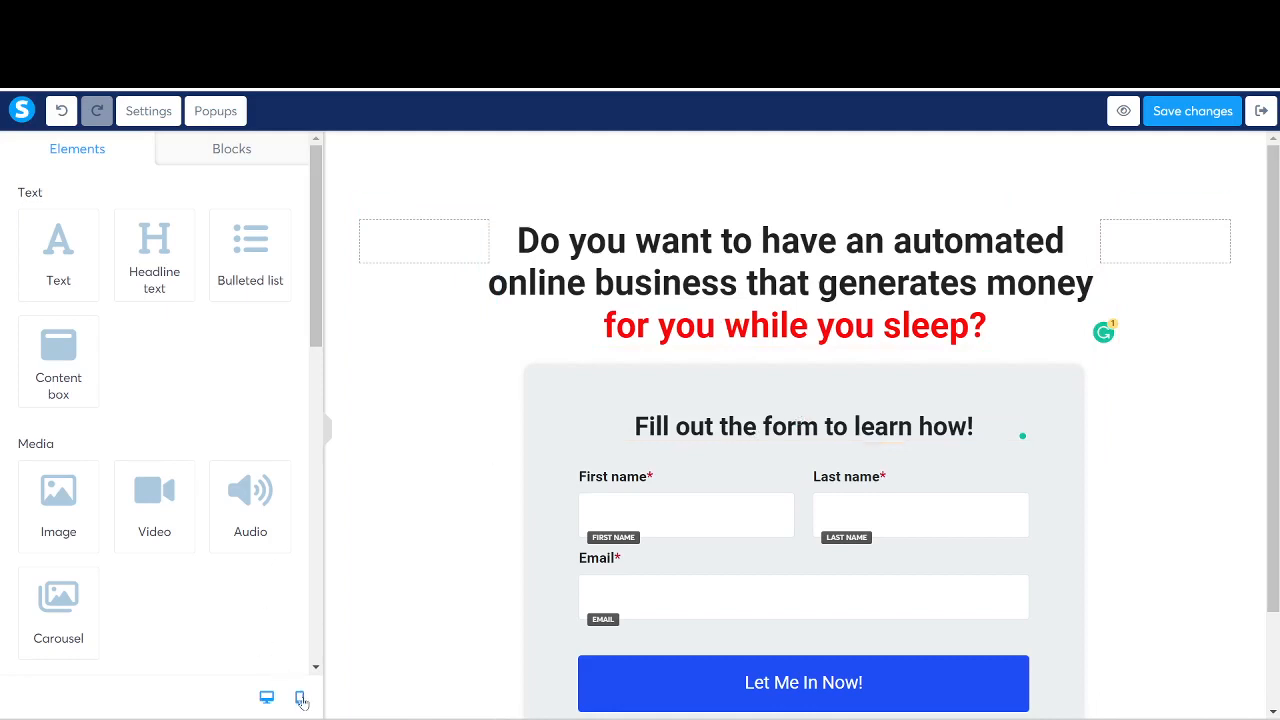
click(1200, 113)
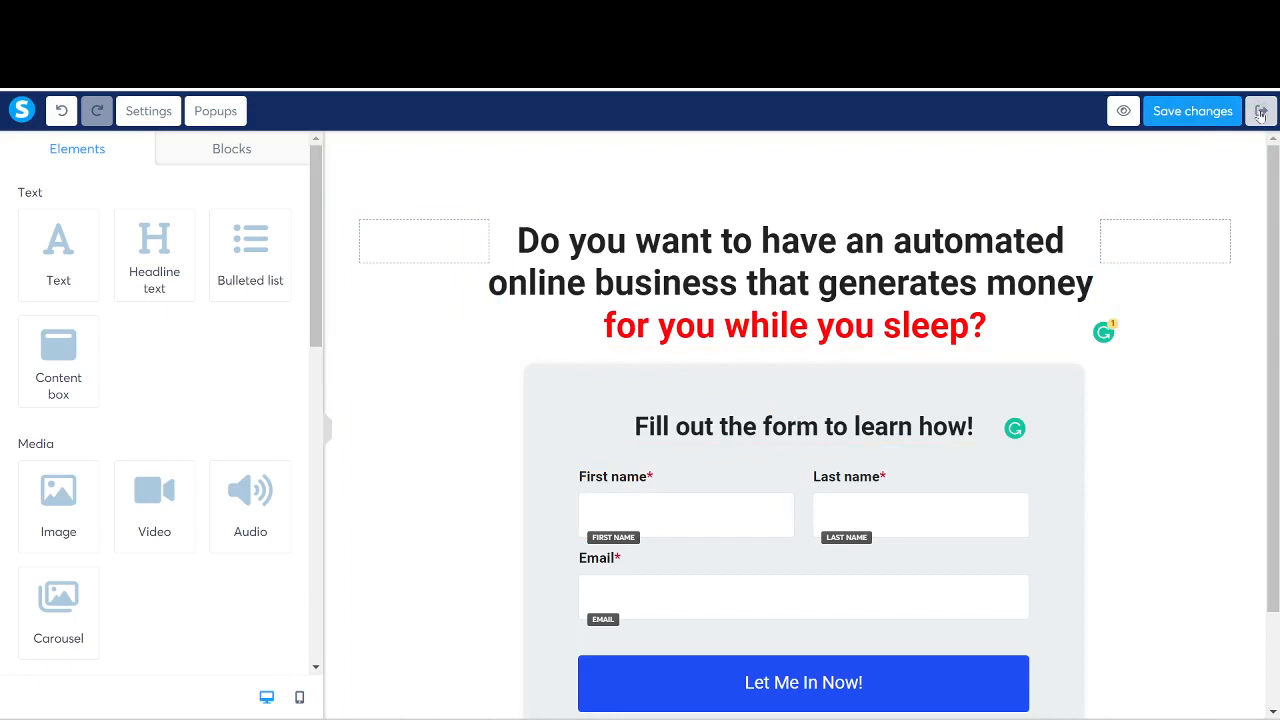
click(1260, 113)
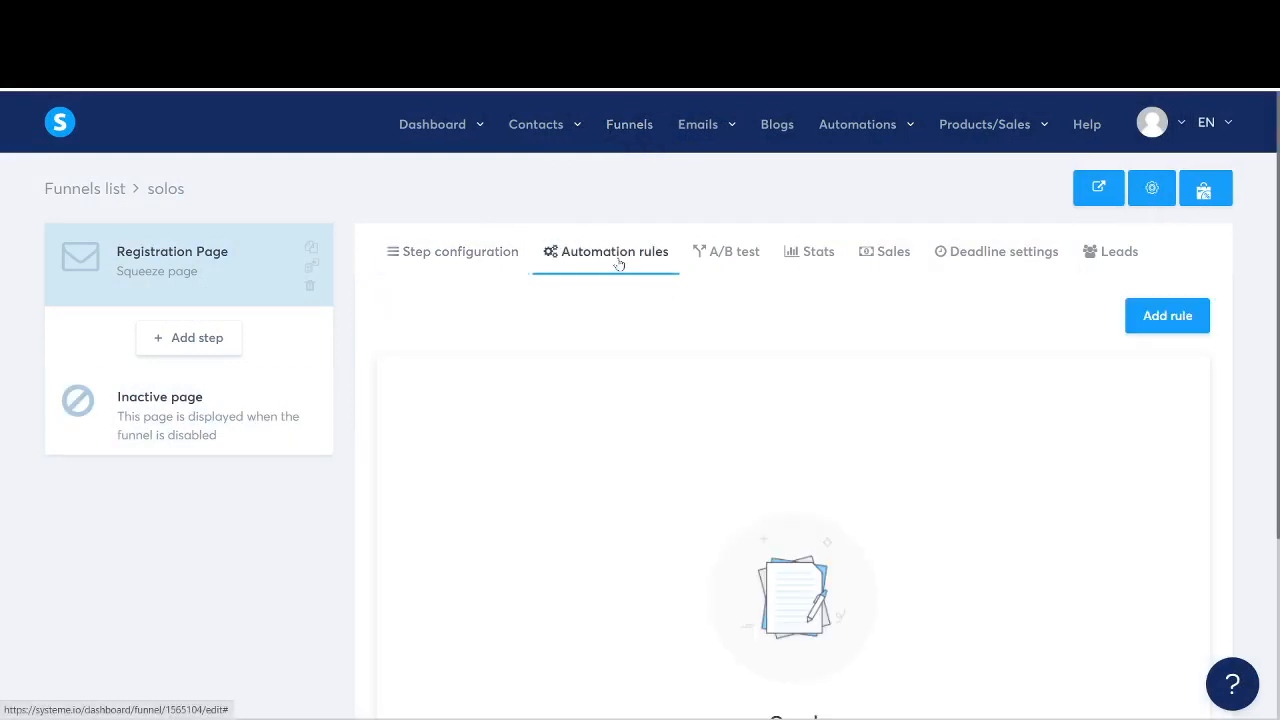
Step: Add and save an automation rule that adds a tag to the contact when the funnel step form is subscribed
click(1165, 318)
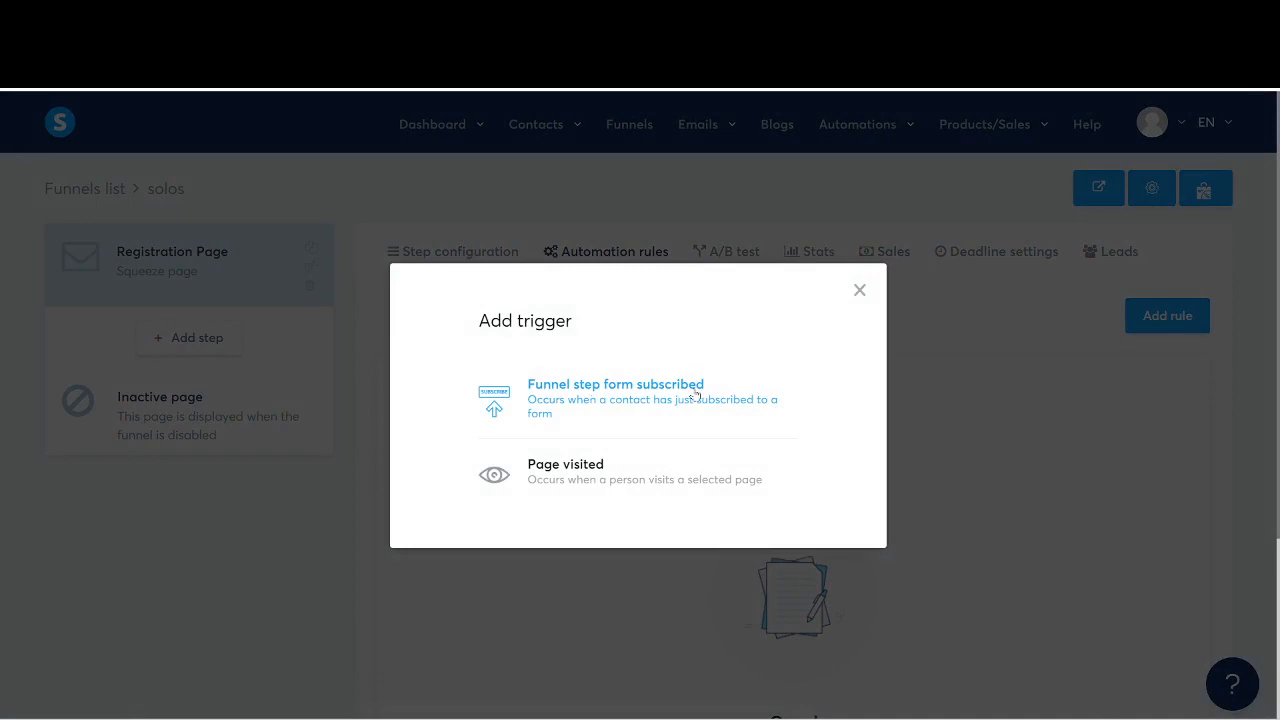
click(696, 396)
click(978, 344)
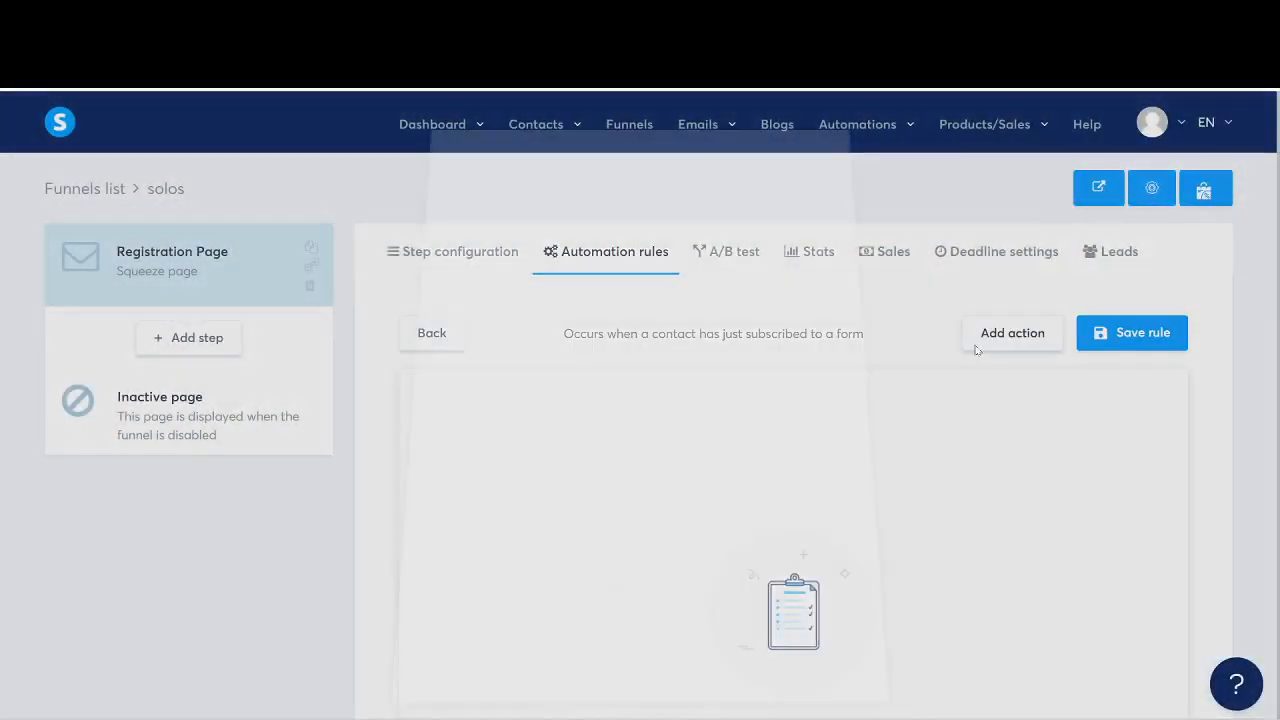
click(594, 352)
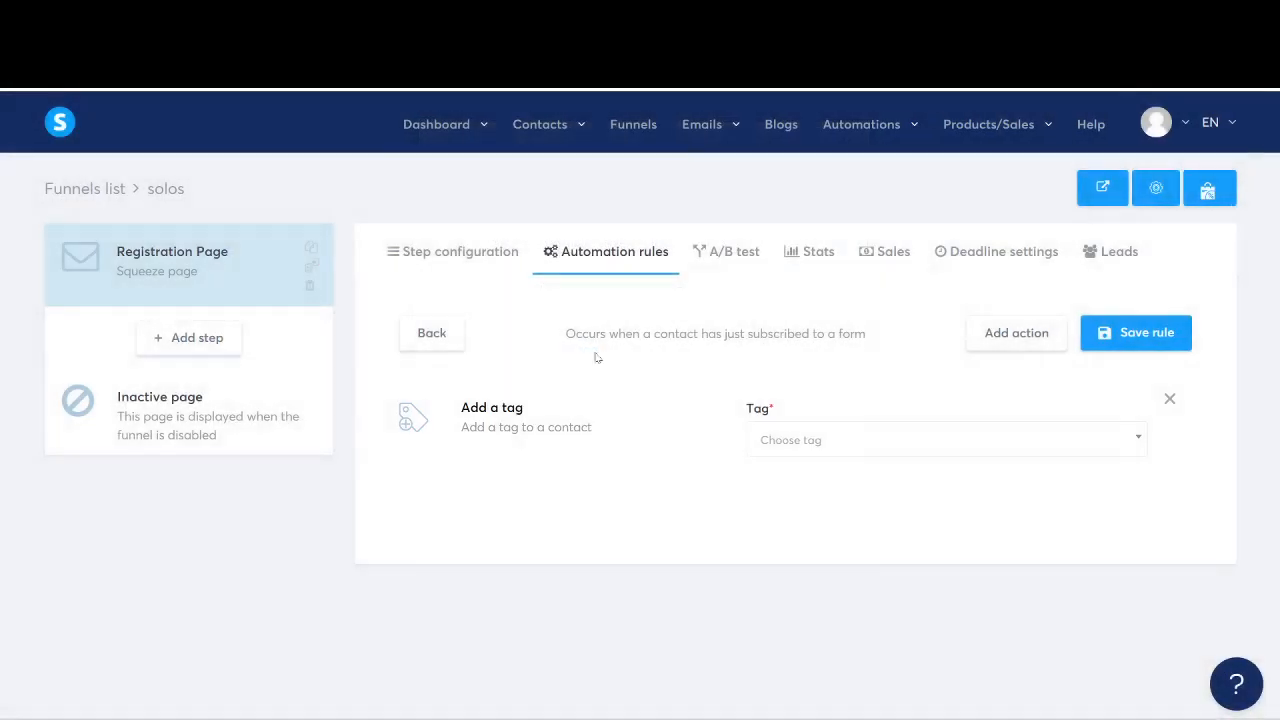
click(813, 436)
click(818, 500)
click(1152, 335)
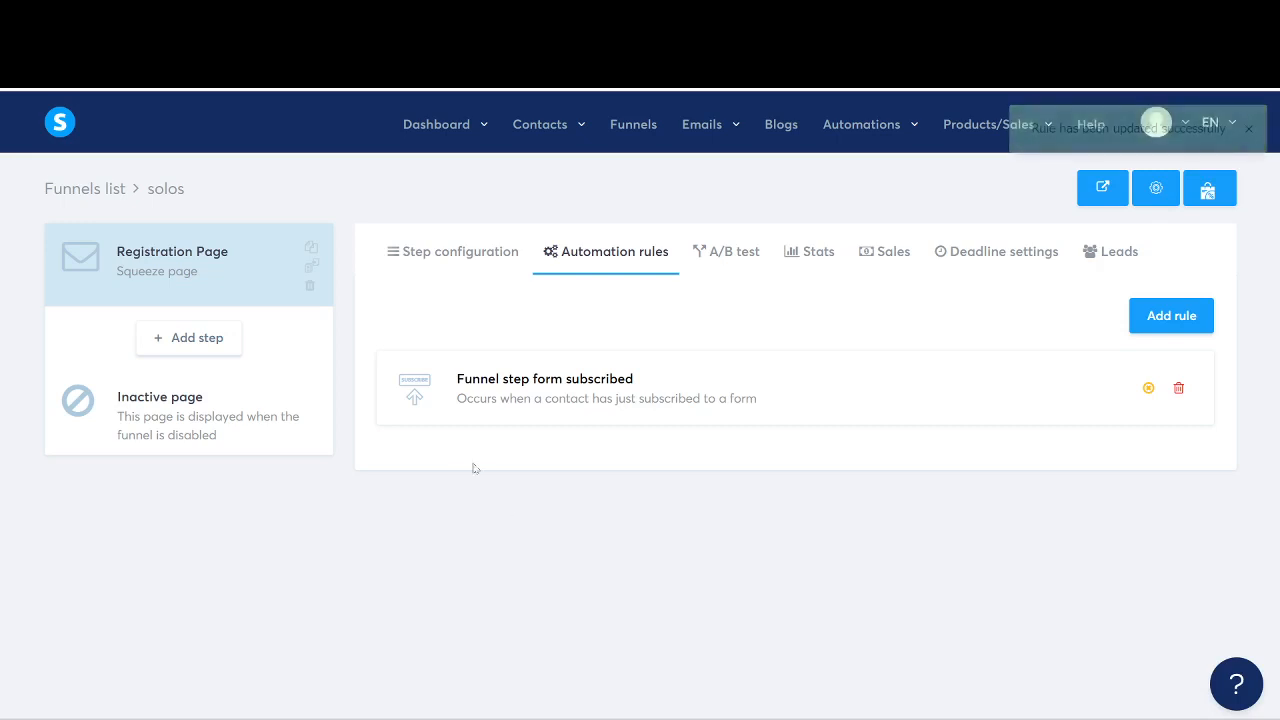
Step: Check the list of contact tags
mouse_move(545, 124)
click(538, 186)
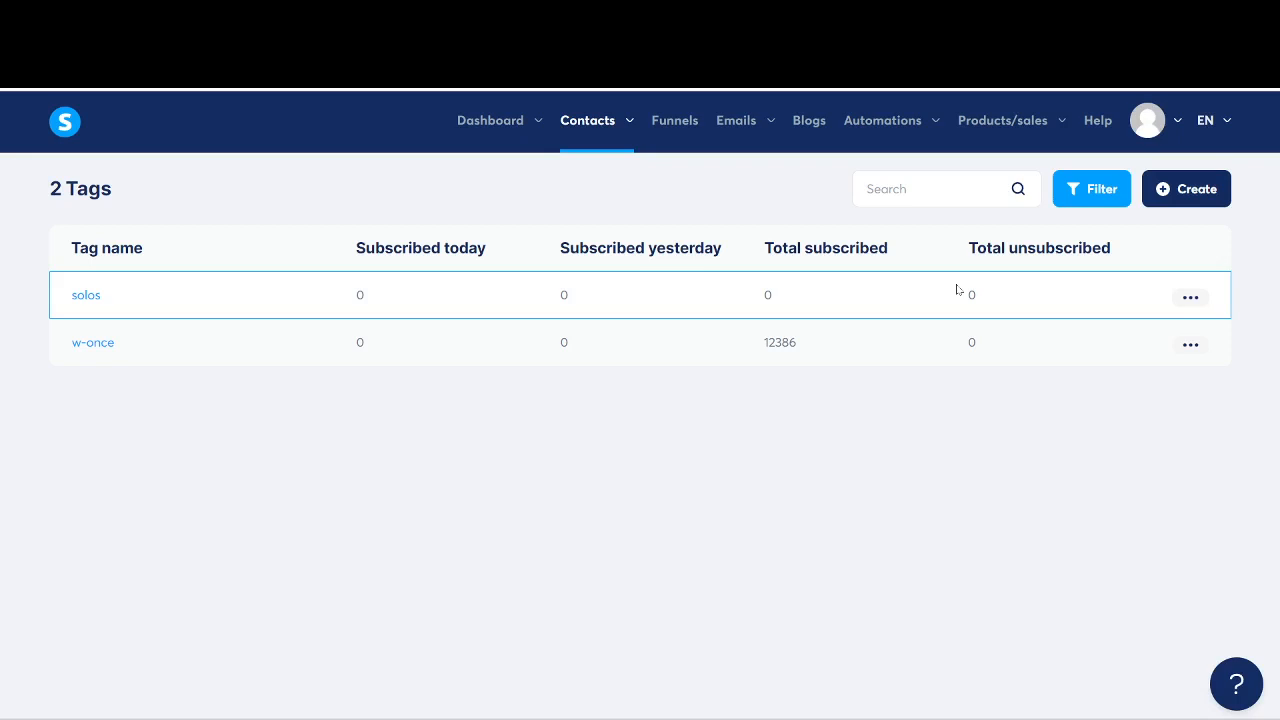
Step: Create a newsletter with the subject "this is a test" using the Classic editor
mouse_move(752, 132)
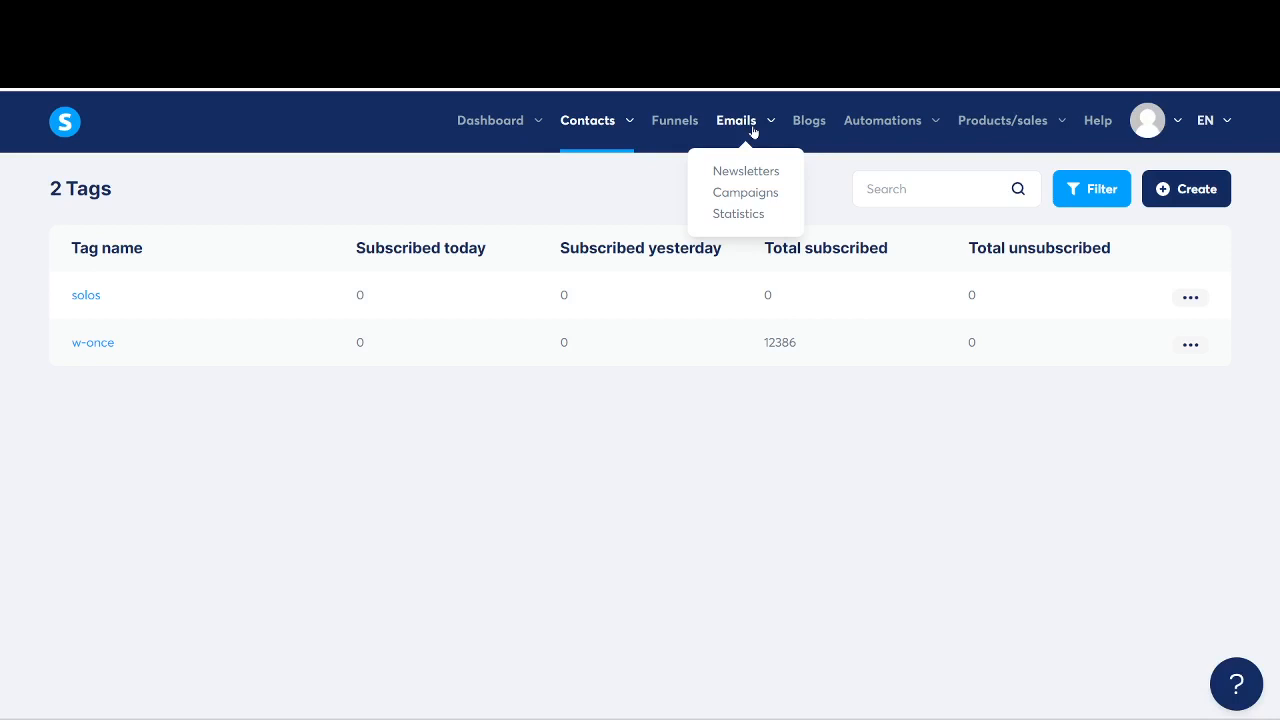
click(747, 173)
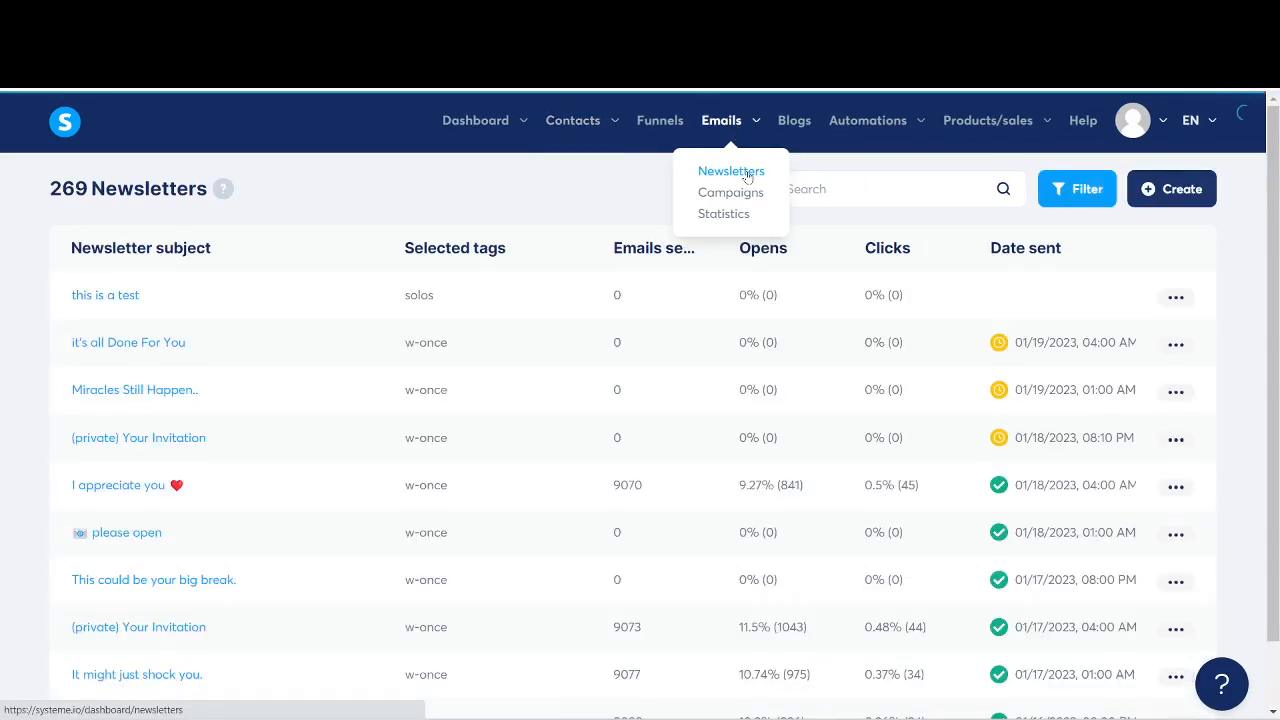
click(1145, 197)
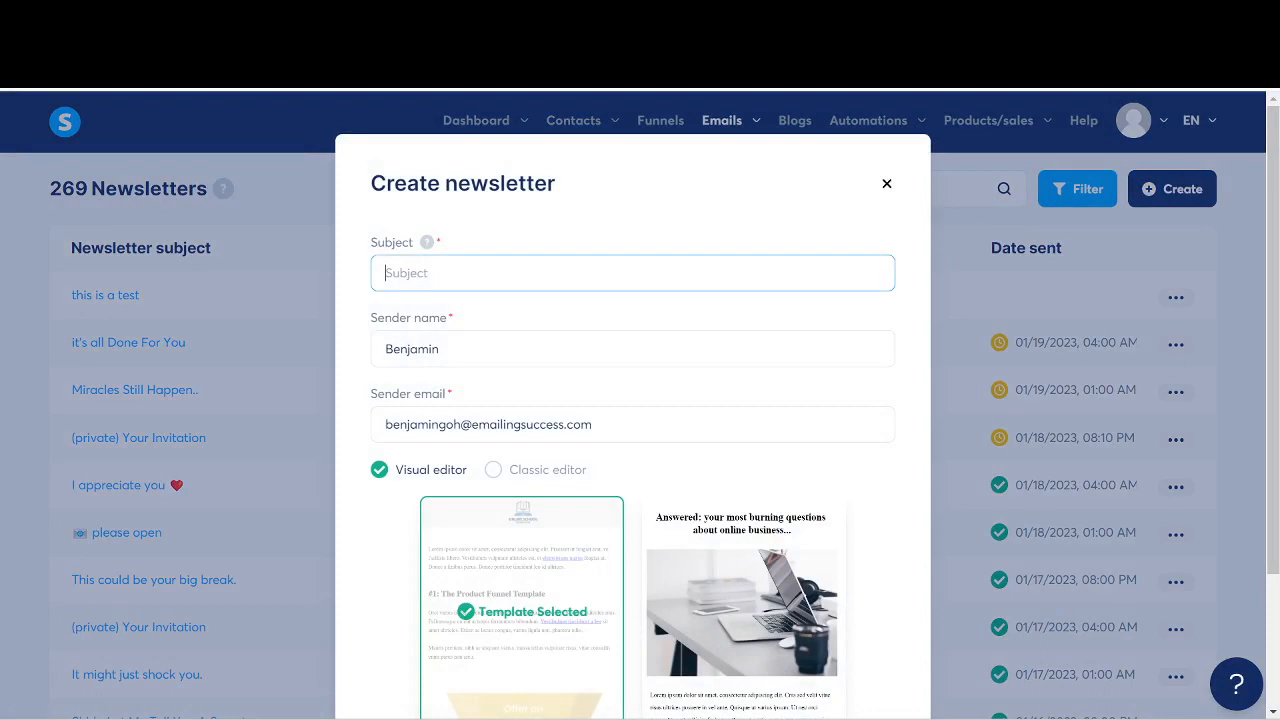
text(this is a test)
click(581, 469)
click(668, 595)
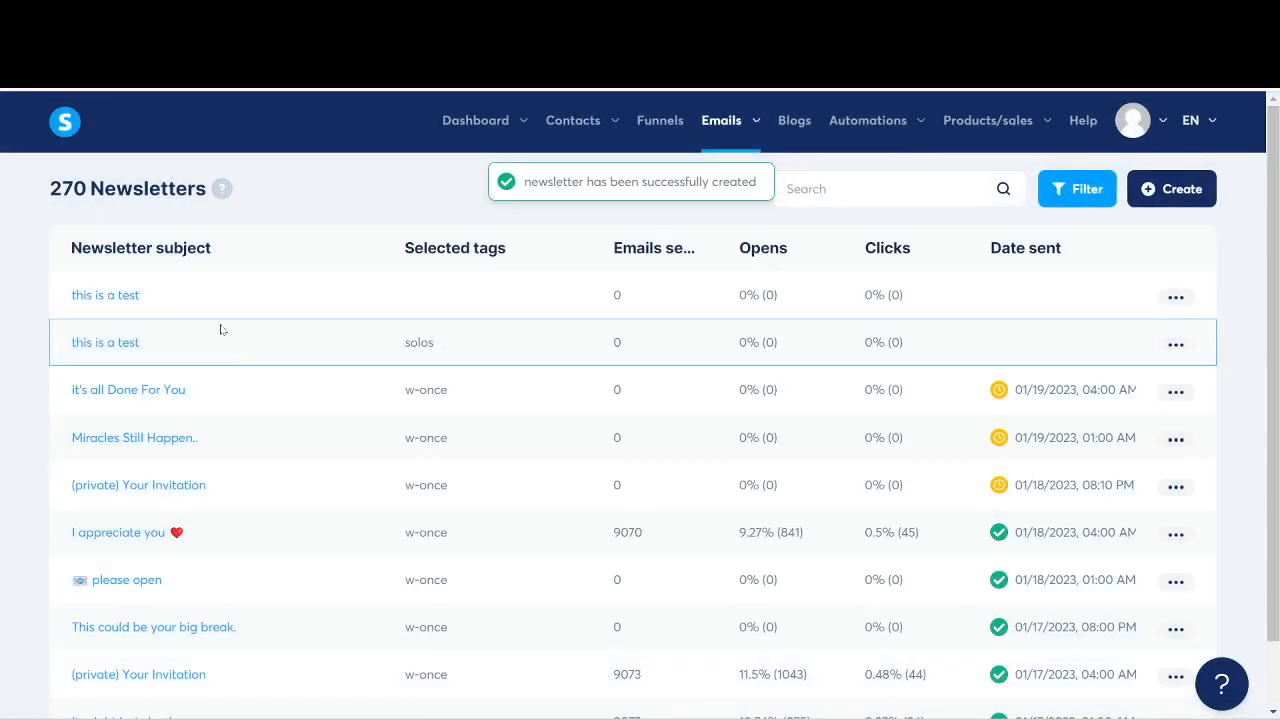
Step: Open the new newsletter and write the body lines "ebfewnfwefnw", "qefjbenf" and "this is a test"
click(120, 295)
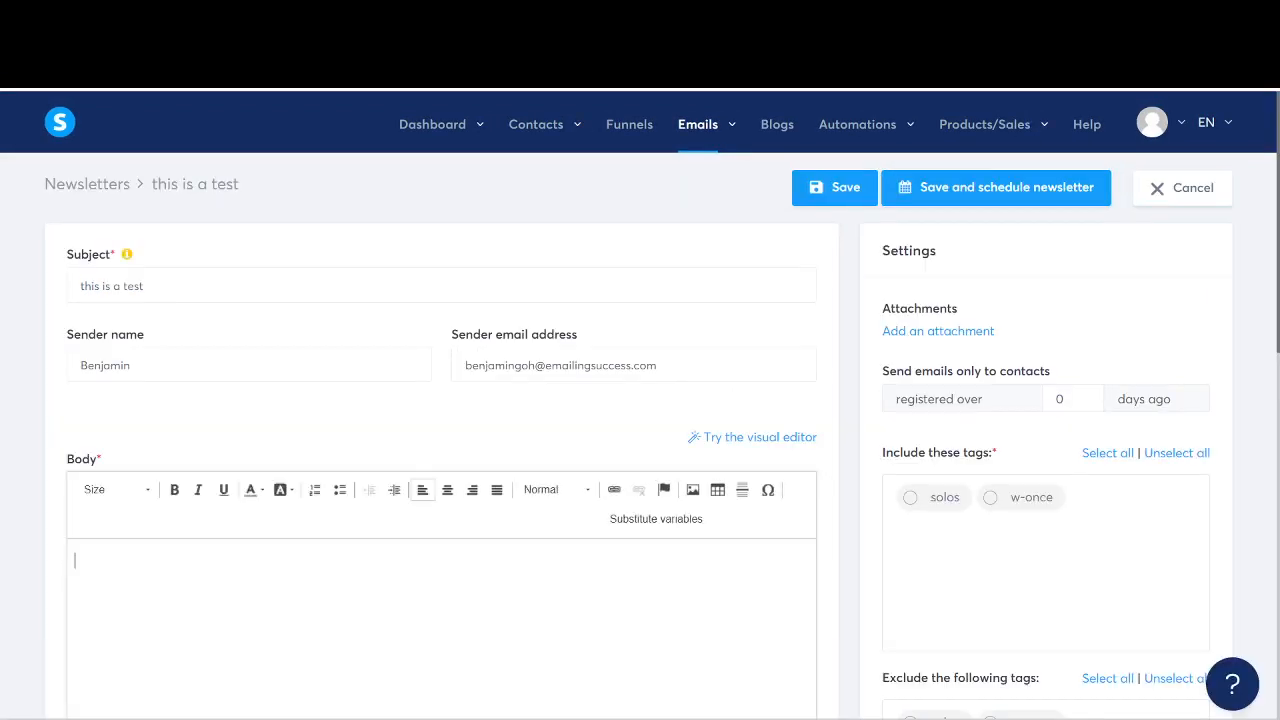
text(ebfewnfwefnw )
text(qefjbenf)
key(Return)
text(thi)
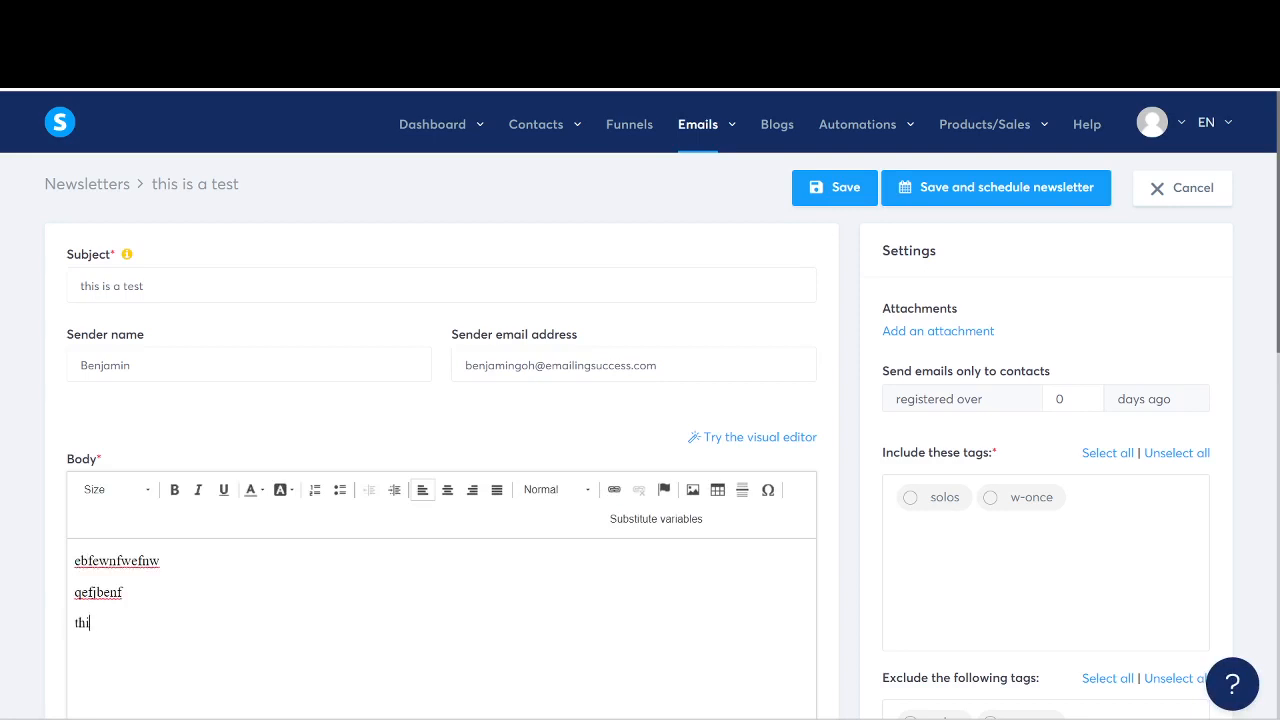
text(s is a test)
Step: Make the "this is a test" line in the newsletter body bold
scroll(640, 400, down, 2)
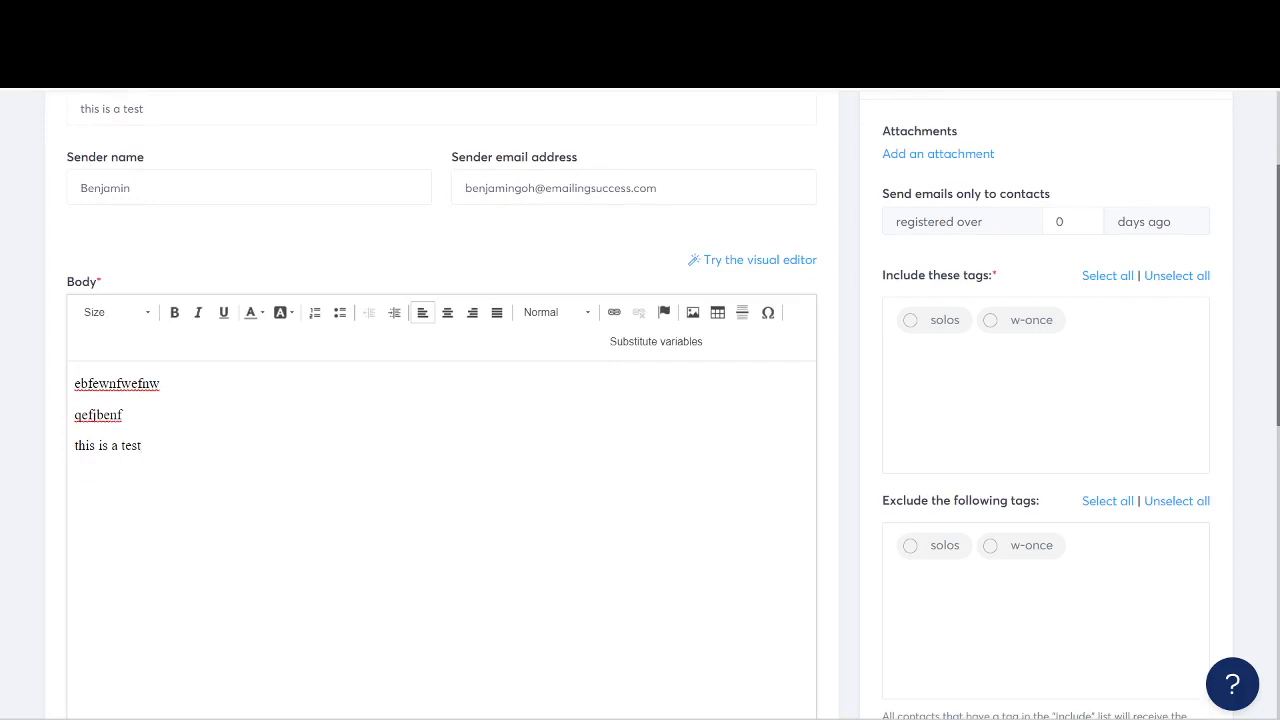
key(shift+Home)
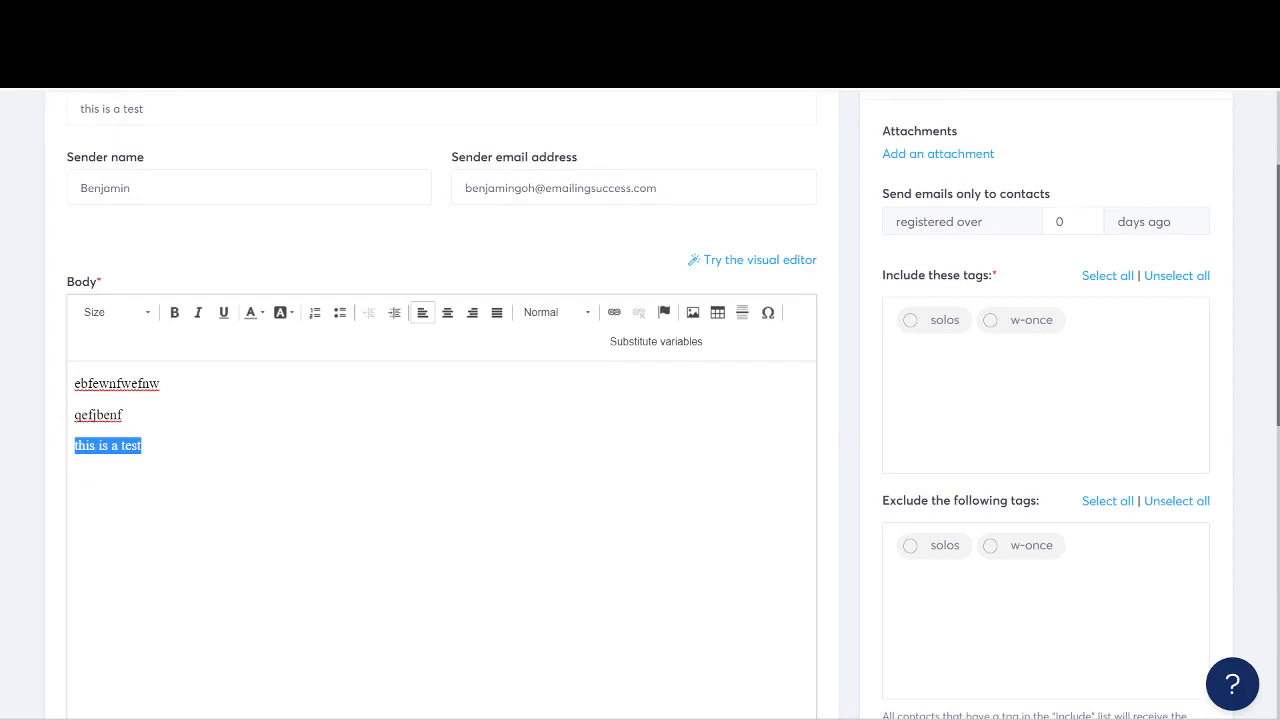
click(174, 312)
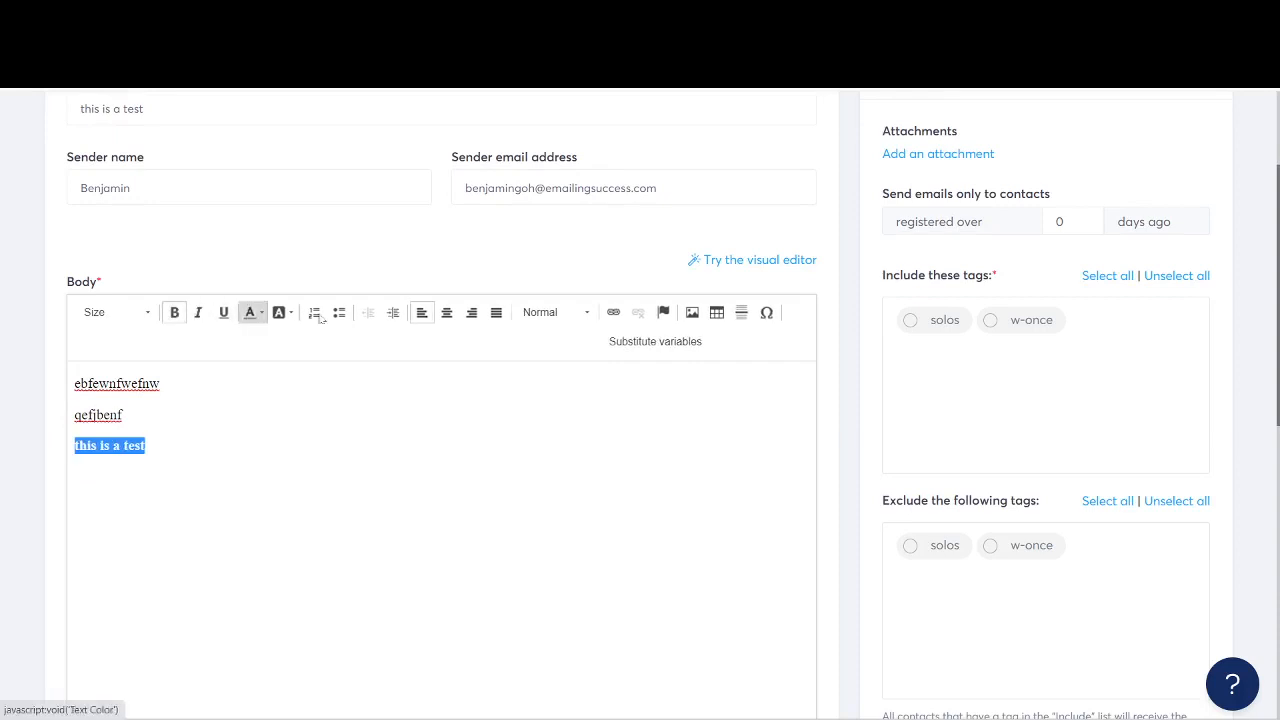
click(612, 313)
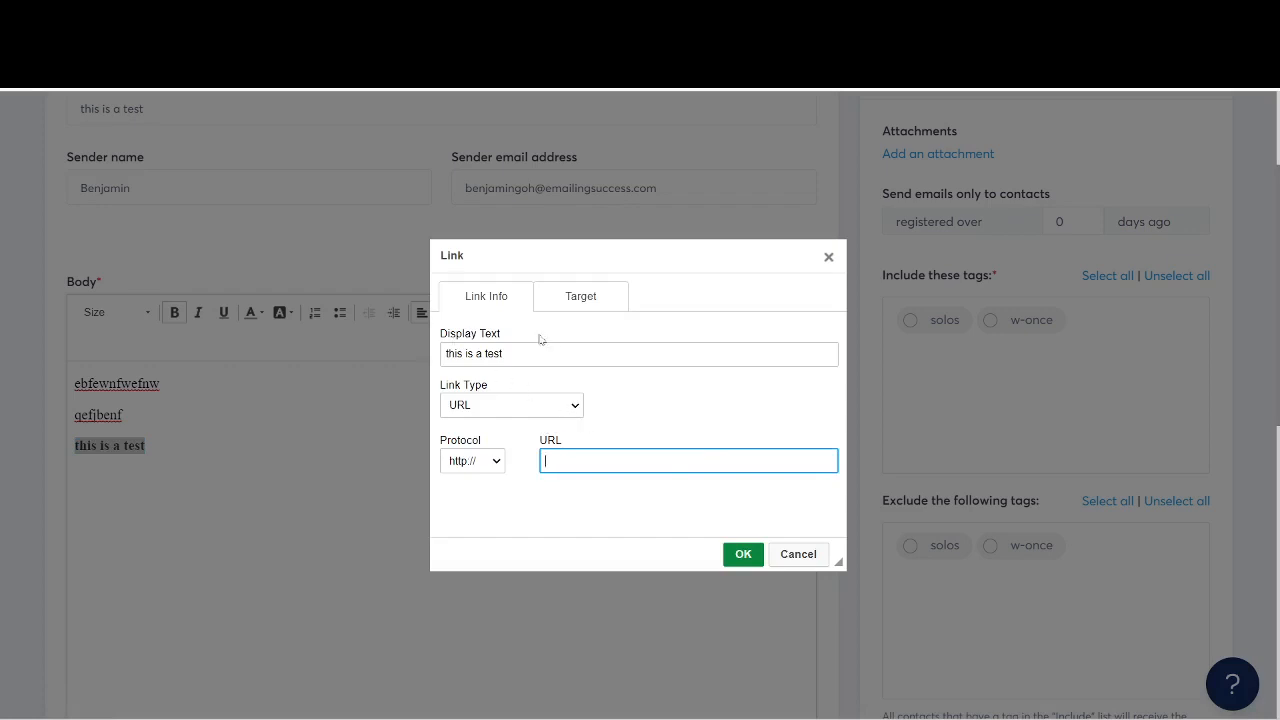
drag(526, 354, 442, 354)
click(625, 398)
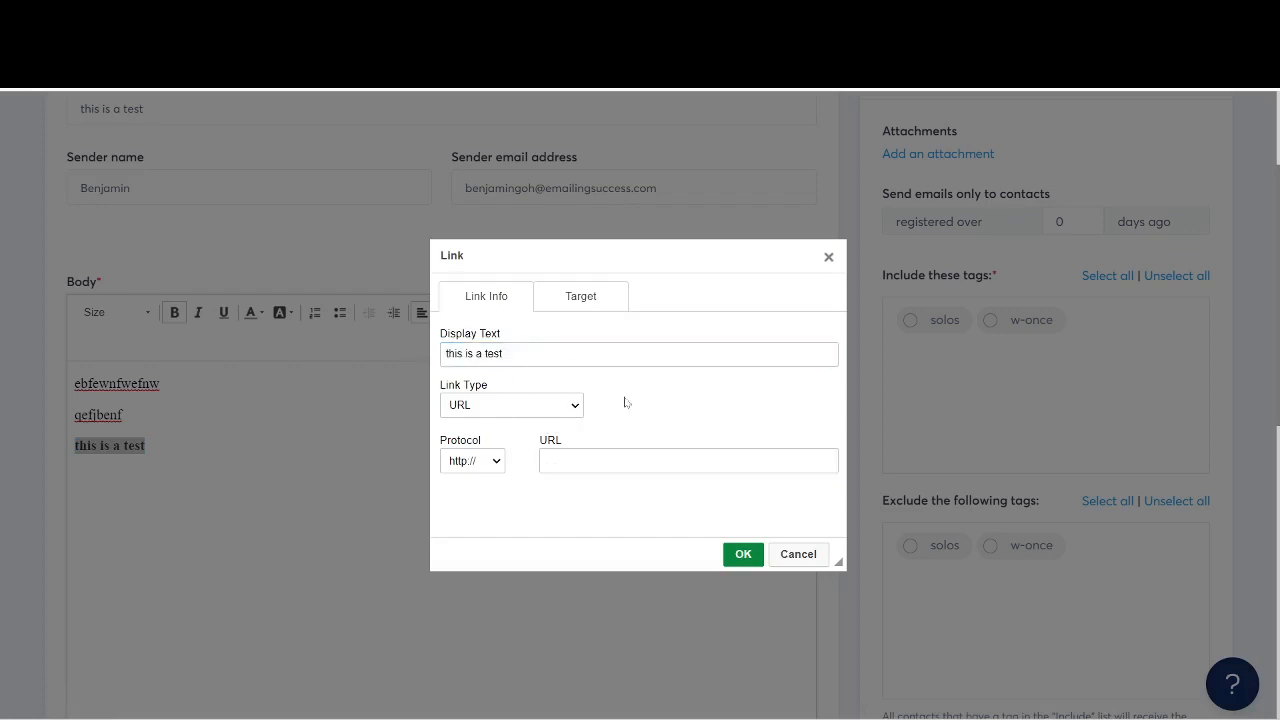
click(622, 461)
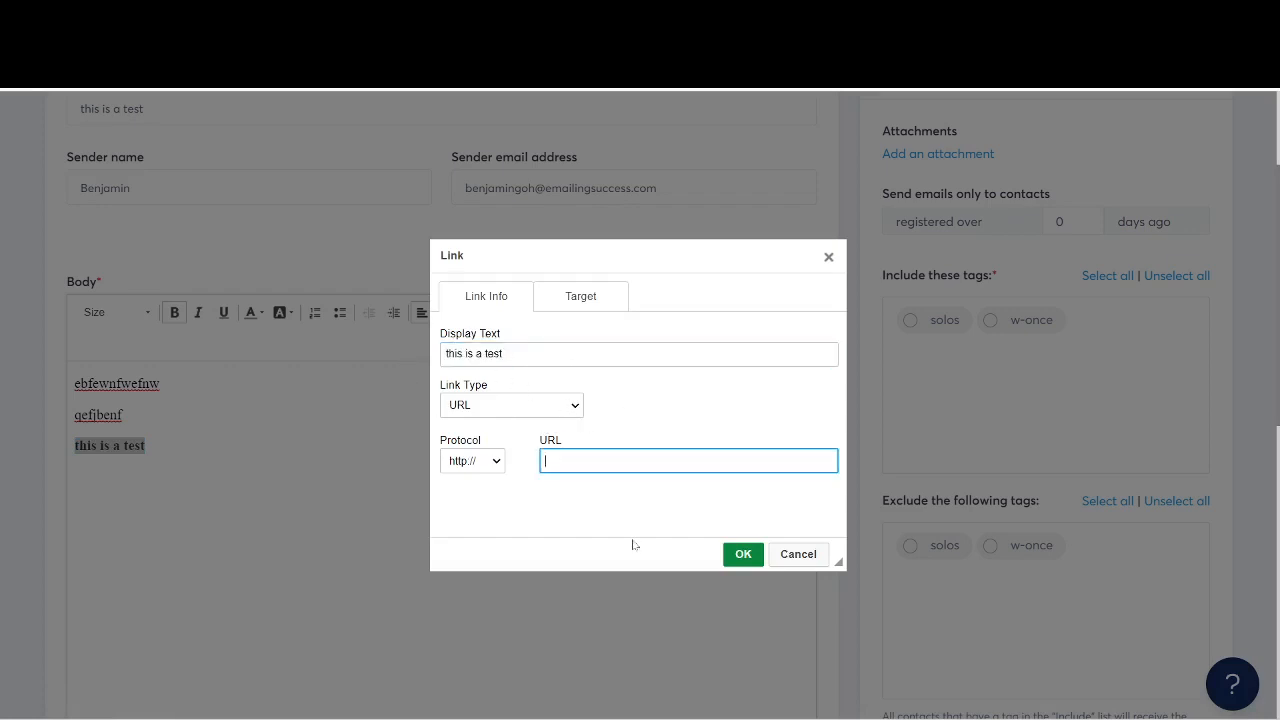
click(780, 553)
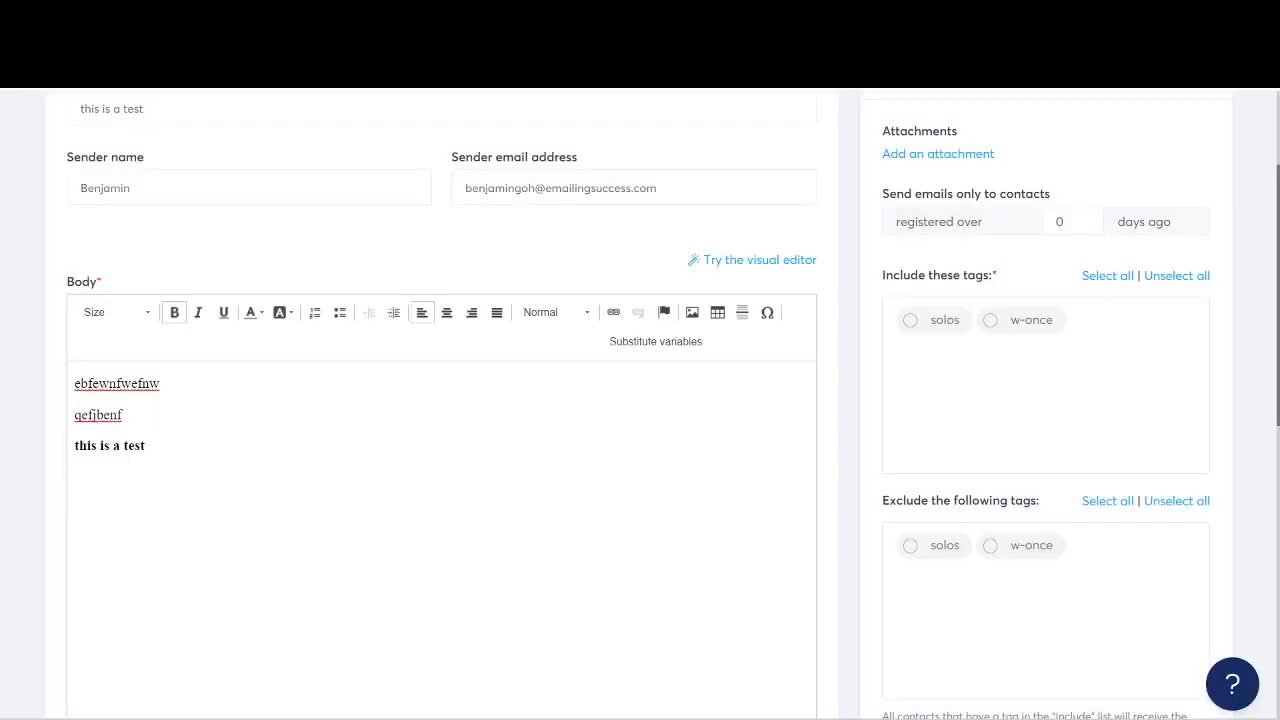
Step: Include the solos tag as the newsletter's recipients, save it and proceed to scheduling
scroll(895, 236, up, 2)
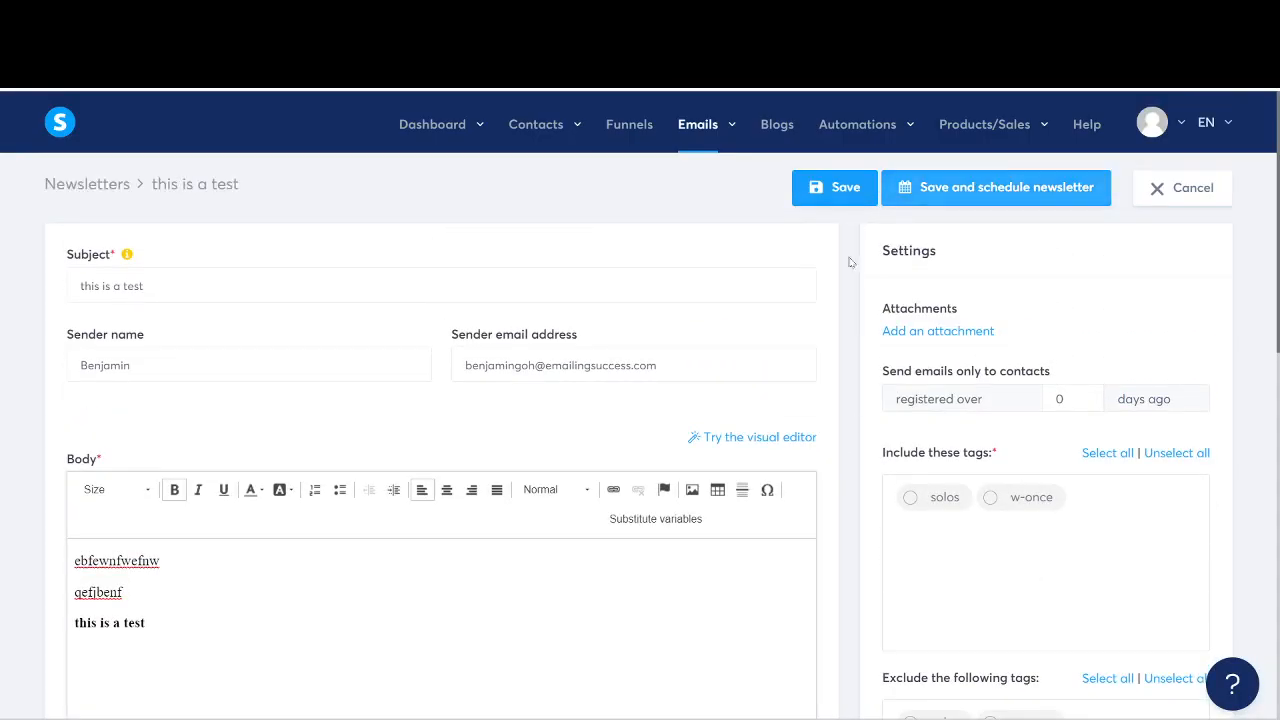
click(910, 502)
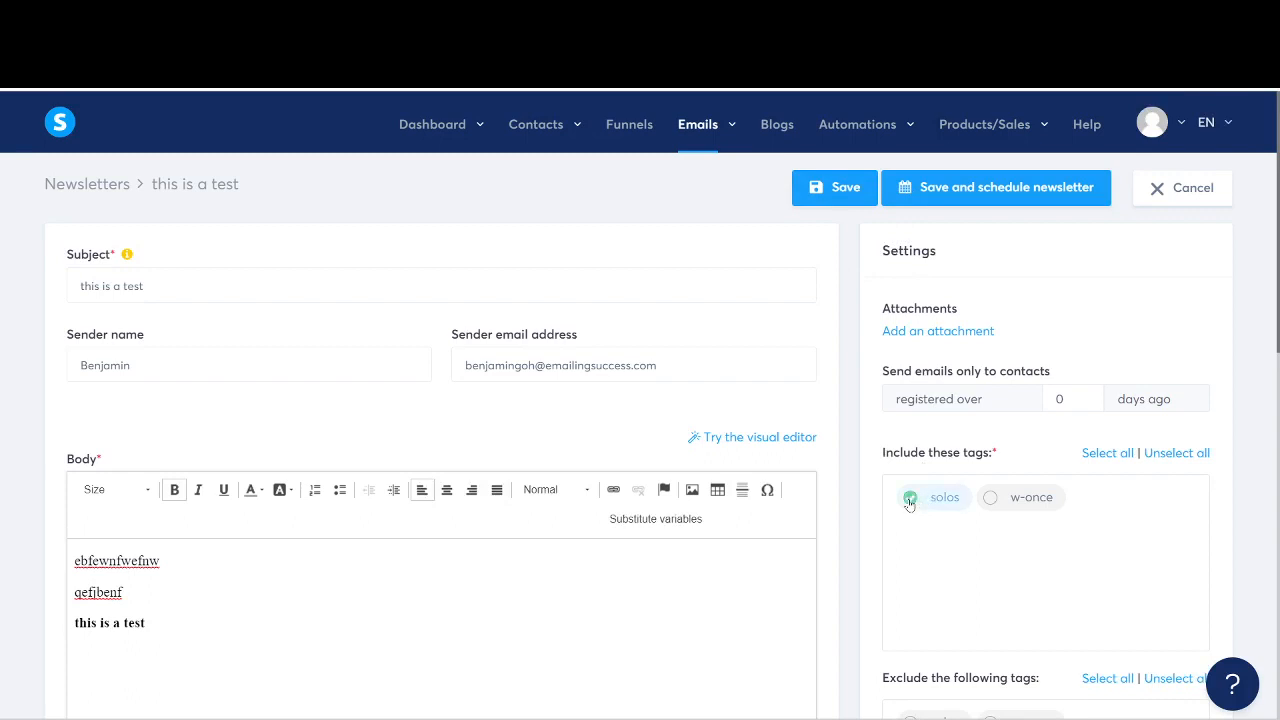
click(975, 190)
Step: Examine the newsletter's send date and time picker, the immediate sending option and the time zone note
click(1007, 514)
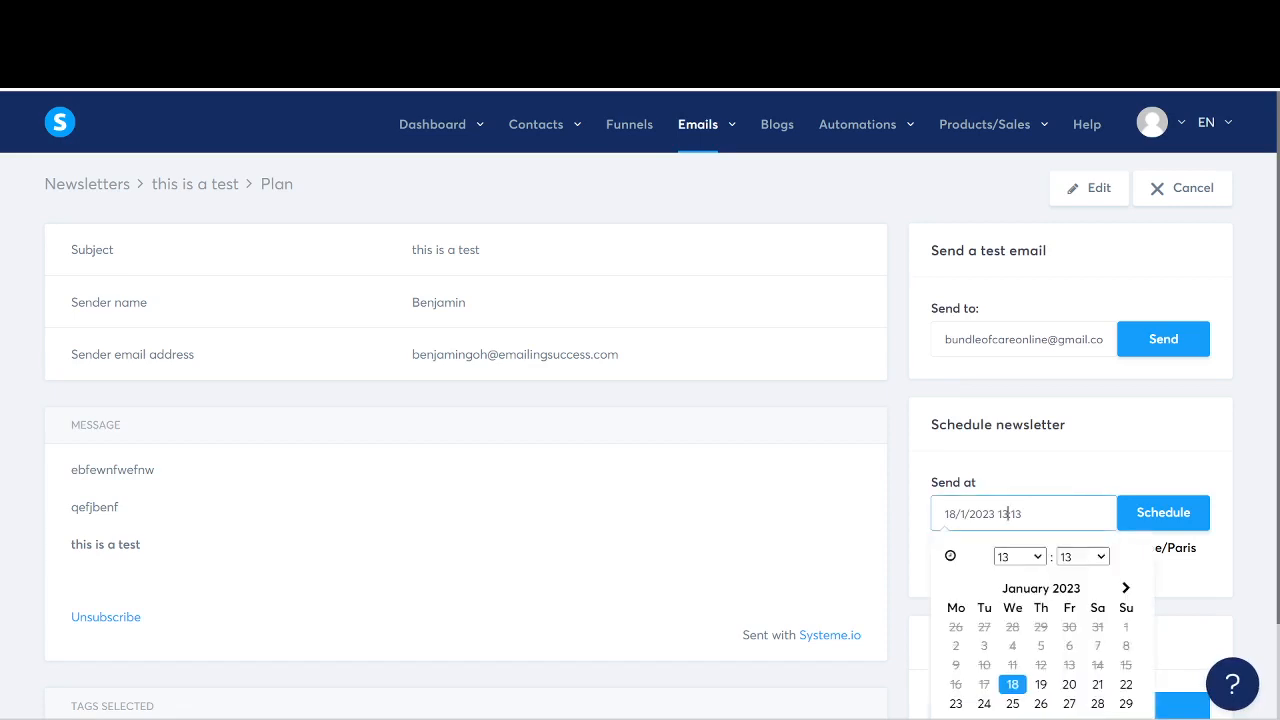
scroll(1010, 519, down, 1)
click(1192, 458)
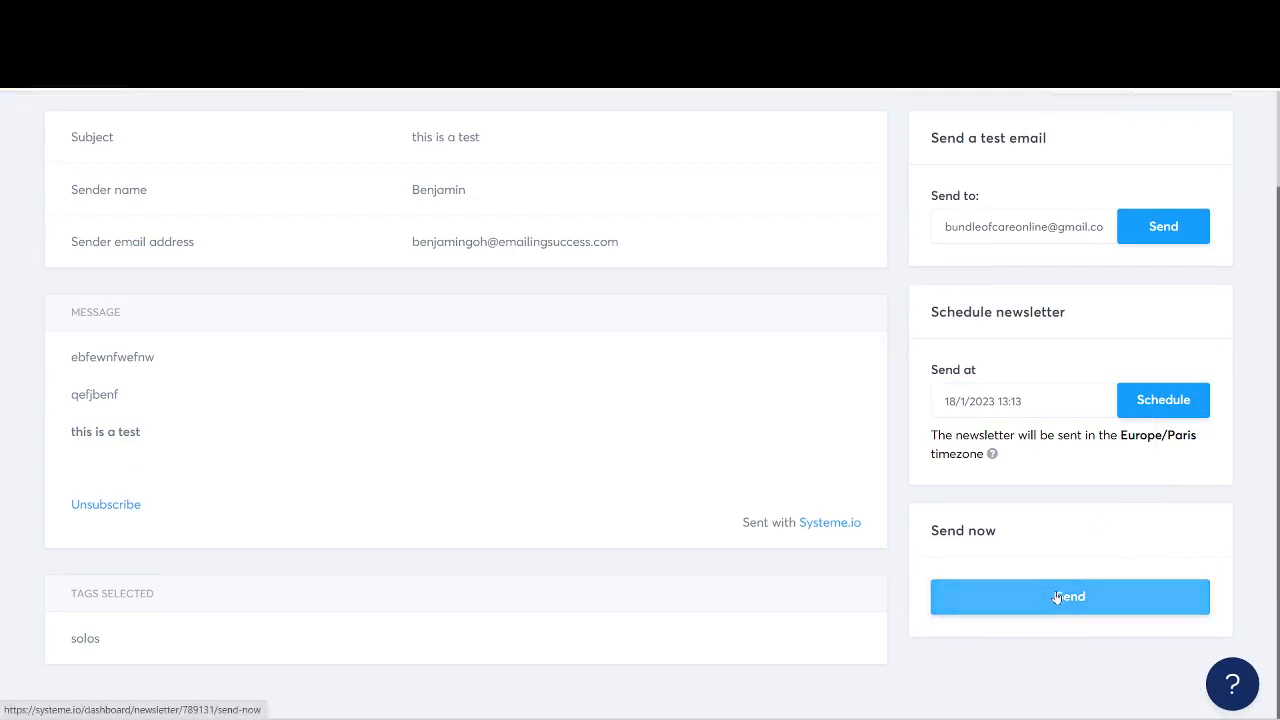
click(1012, 401)
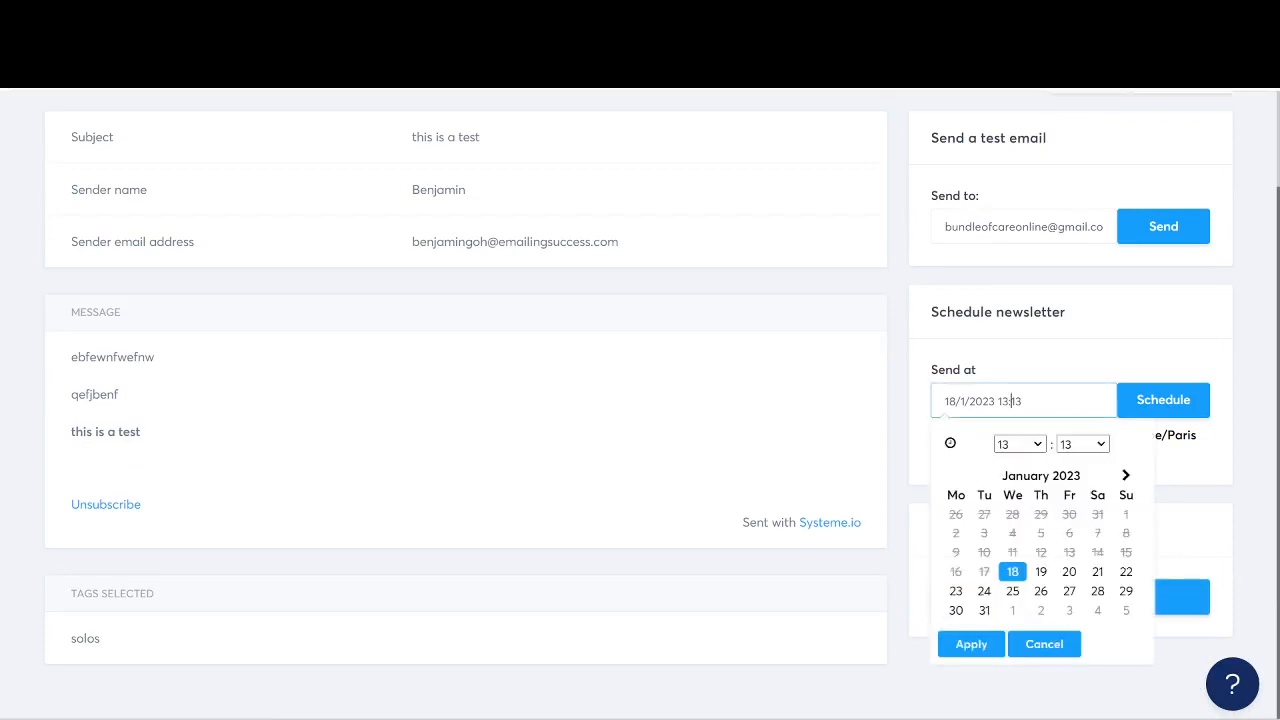
click(1200, 461)
drag(1063, 435, 1274, 440)
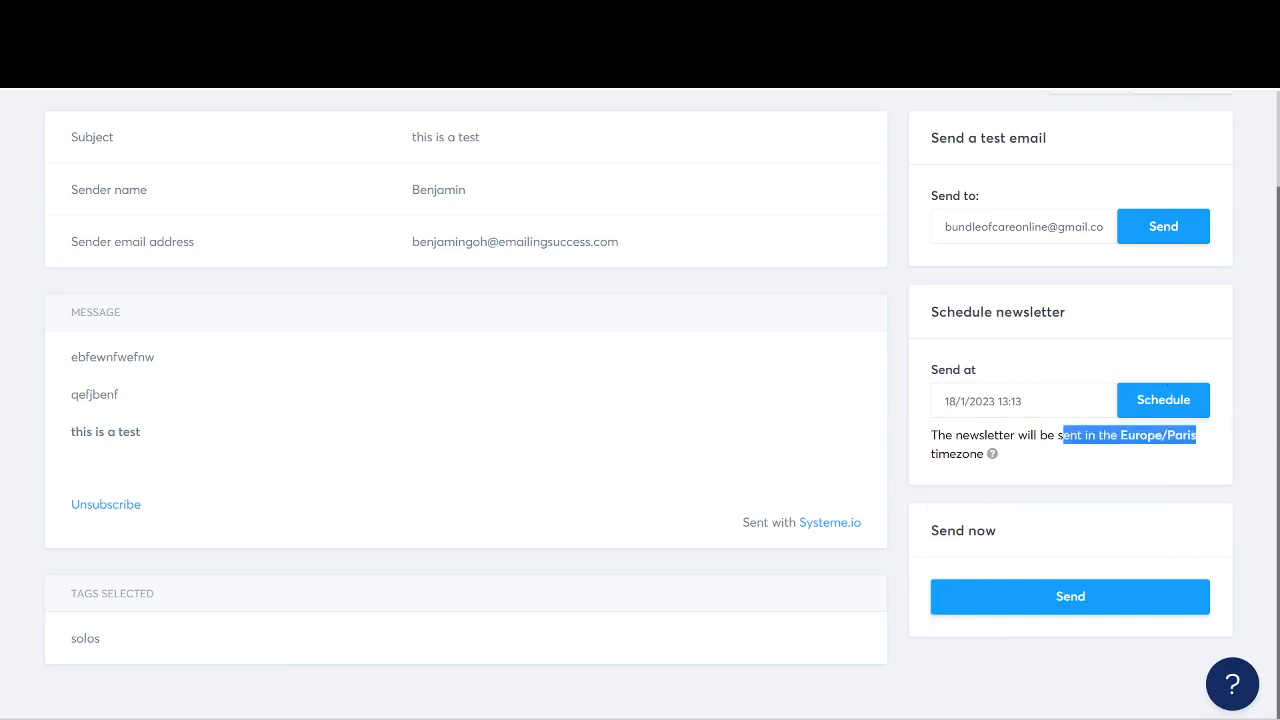
Step: Open the account settings to look at the profile settings
scroll(1079, 446, up, 2)
mouse_move(1148, 125)
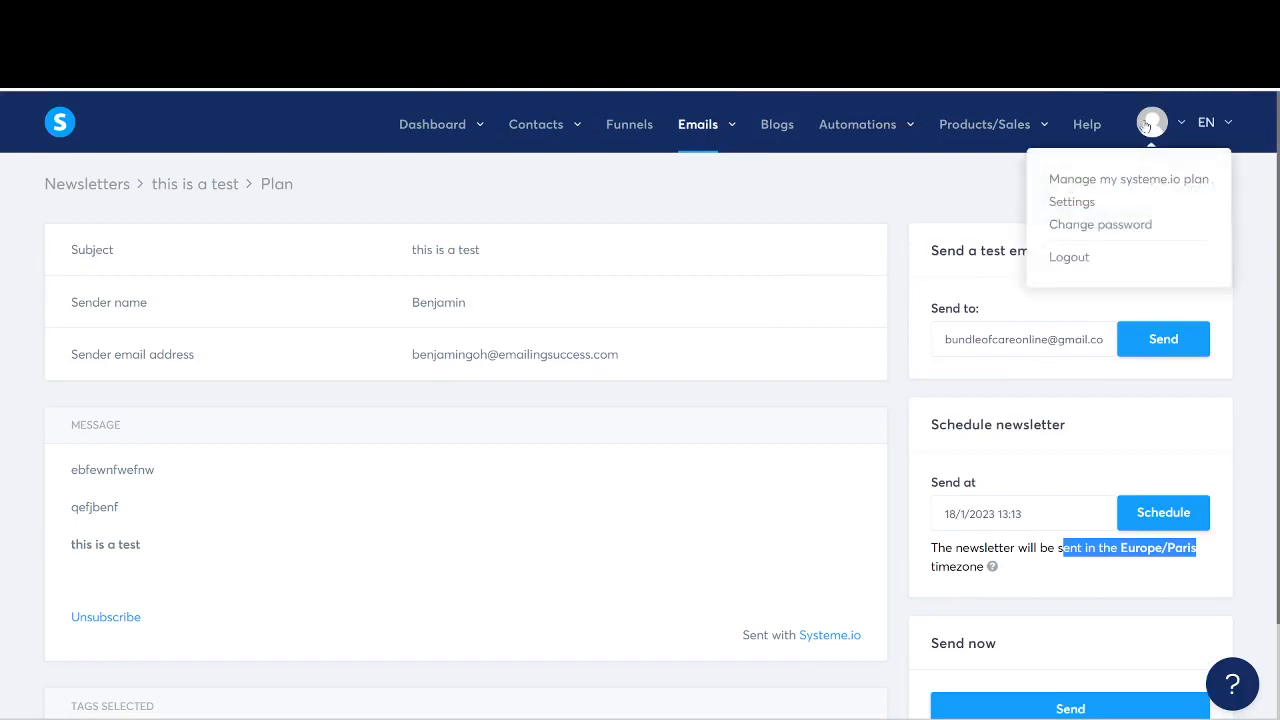
click(1072, 202)
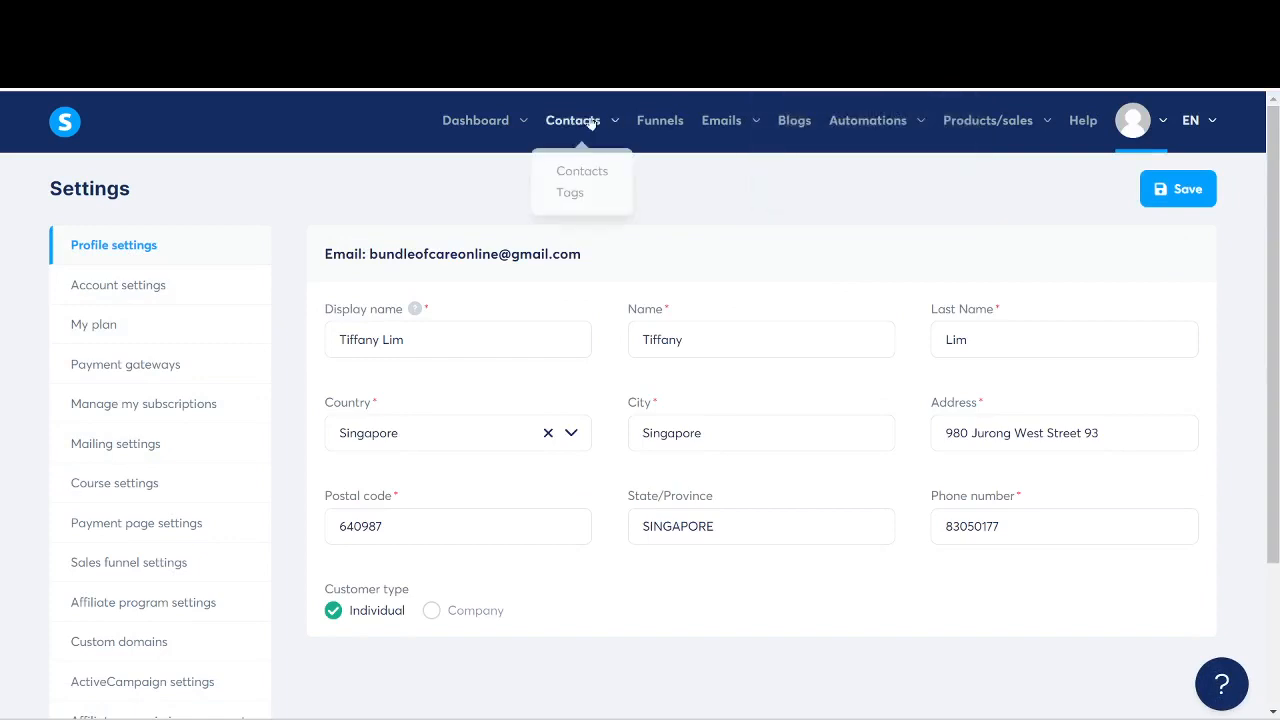
Step: Open the solos funnel and copy the URL of its Registration Page
click(660, 128)
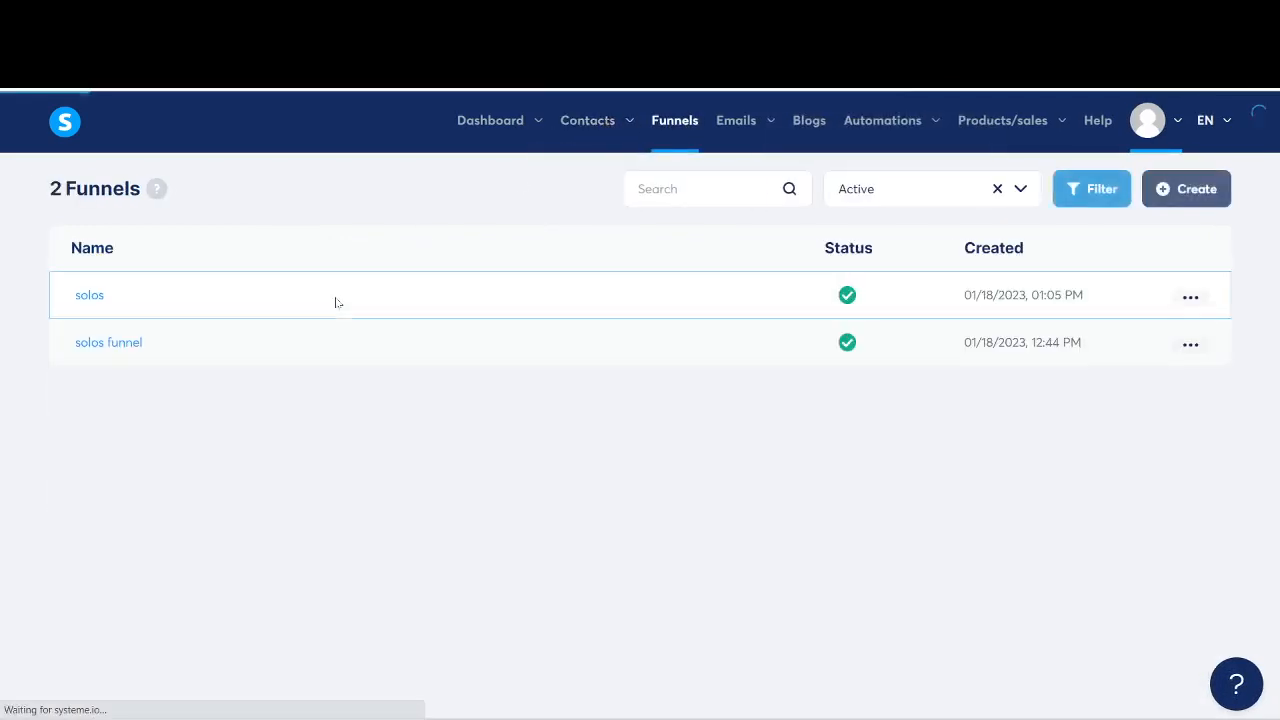
click(95, 305)
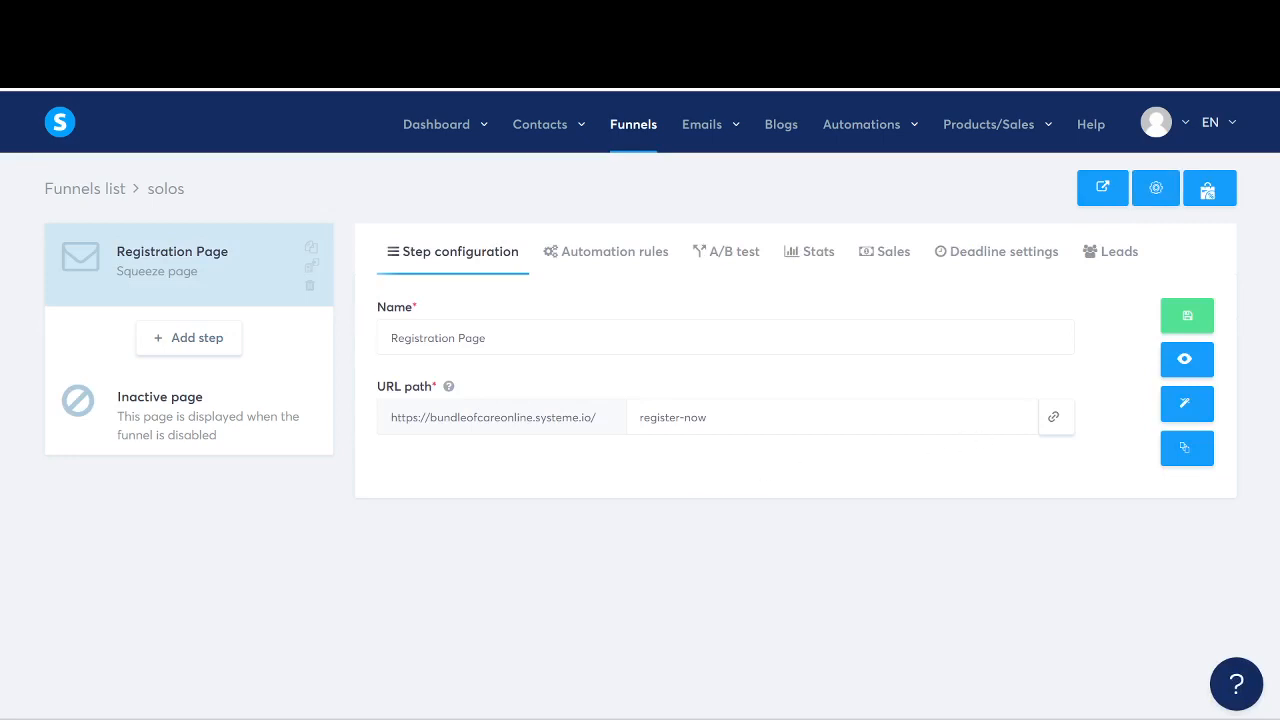
click(1054, 418)
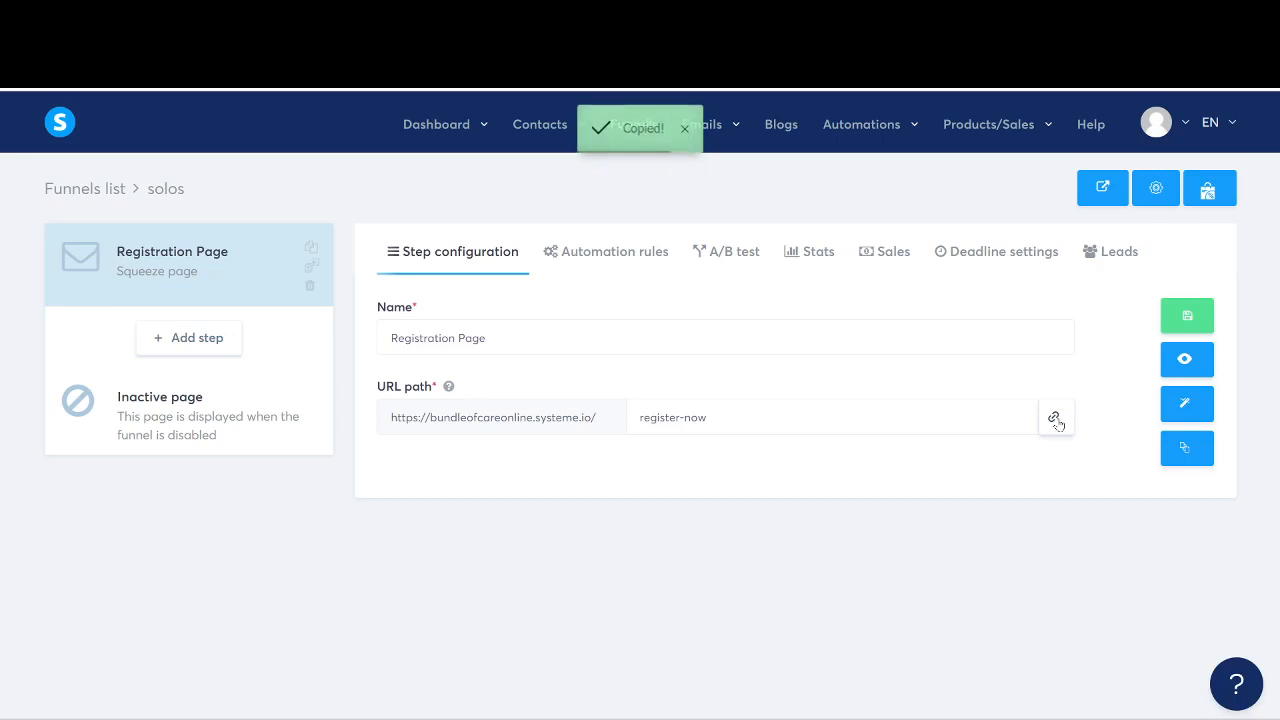